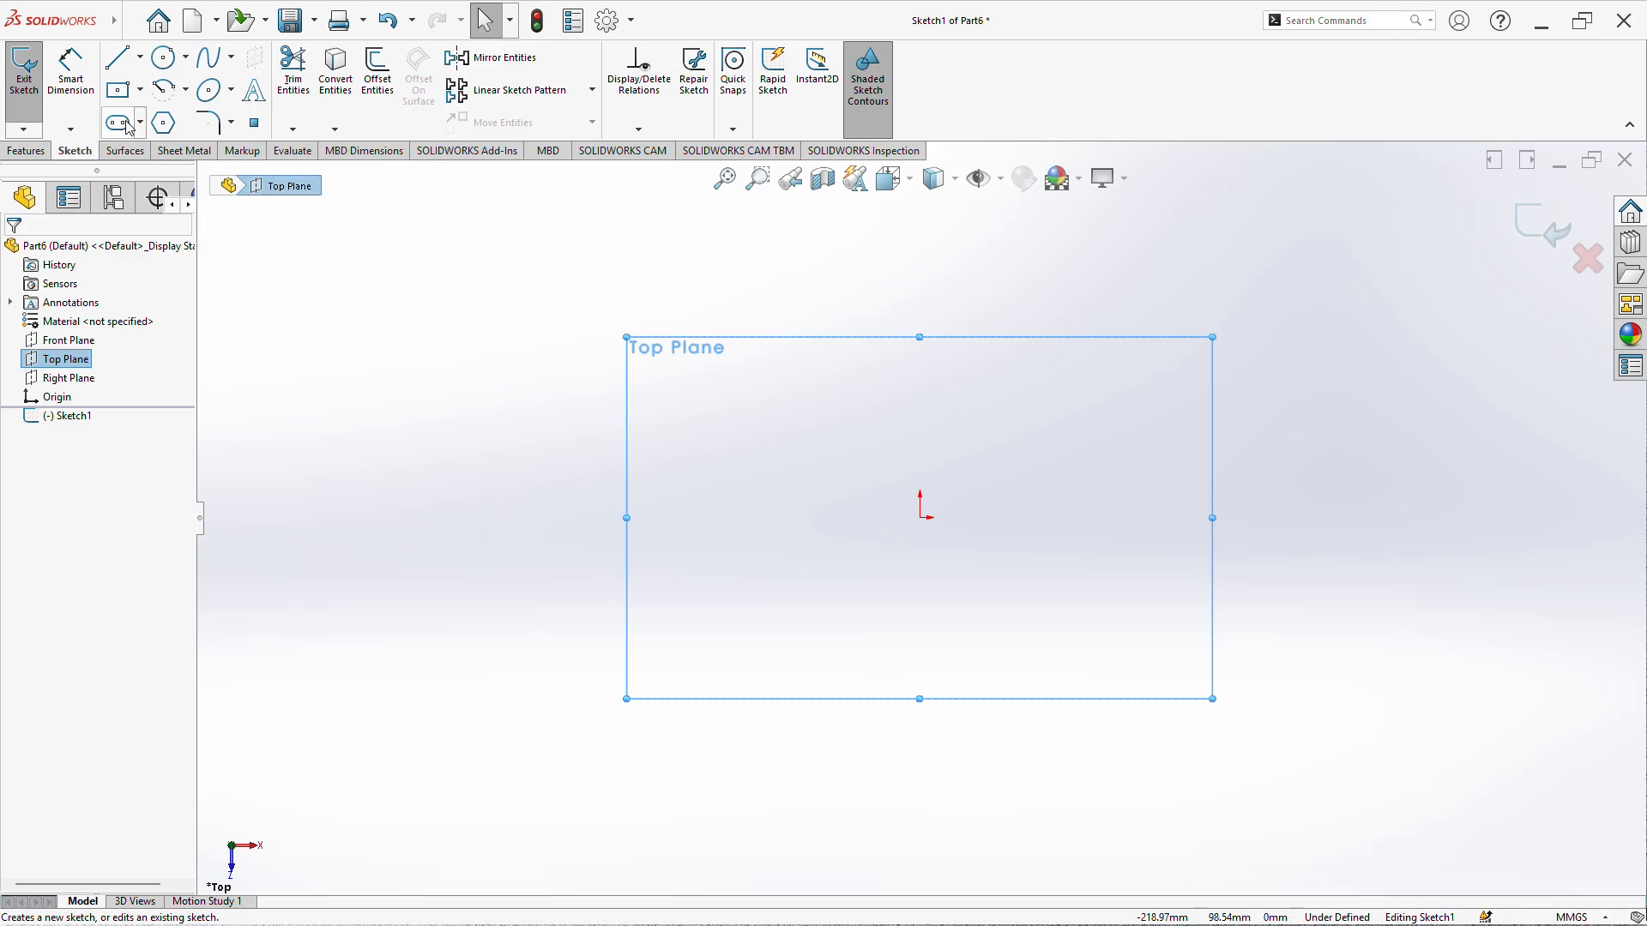
- Sketch a horizontal straight slot on the Top Plane from the origin, about 108 mm between its arc centres
left_click(119, 124)
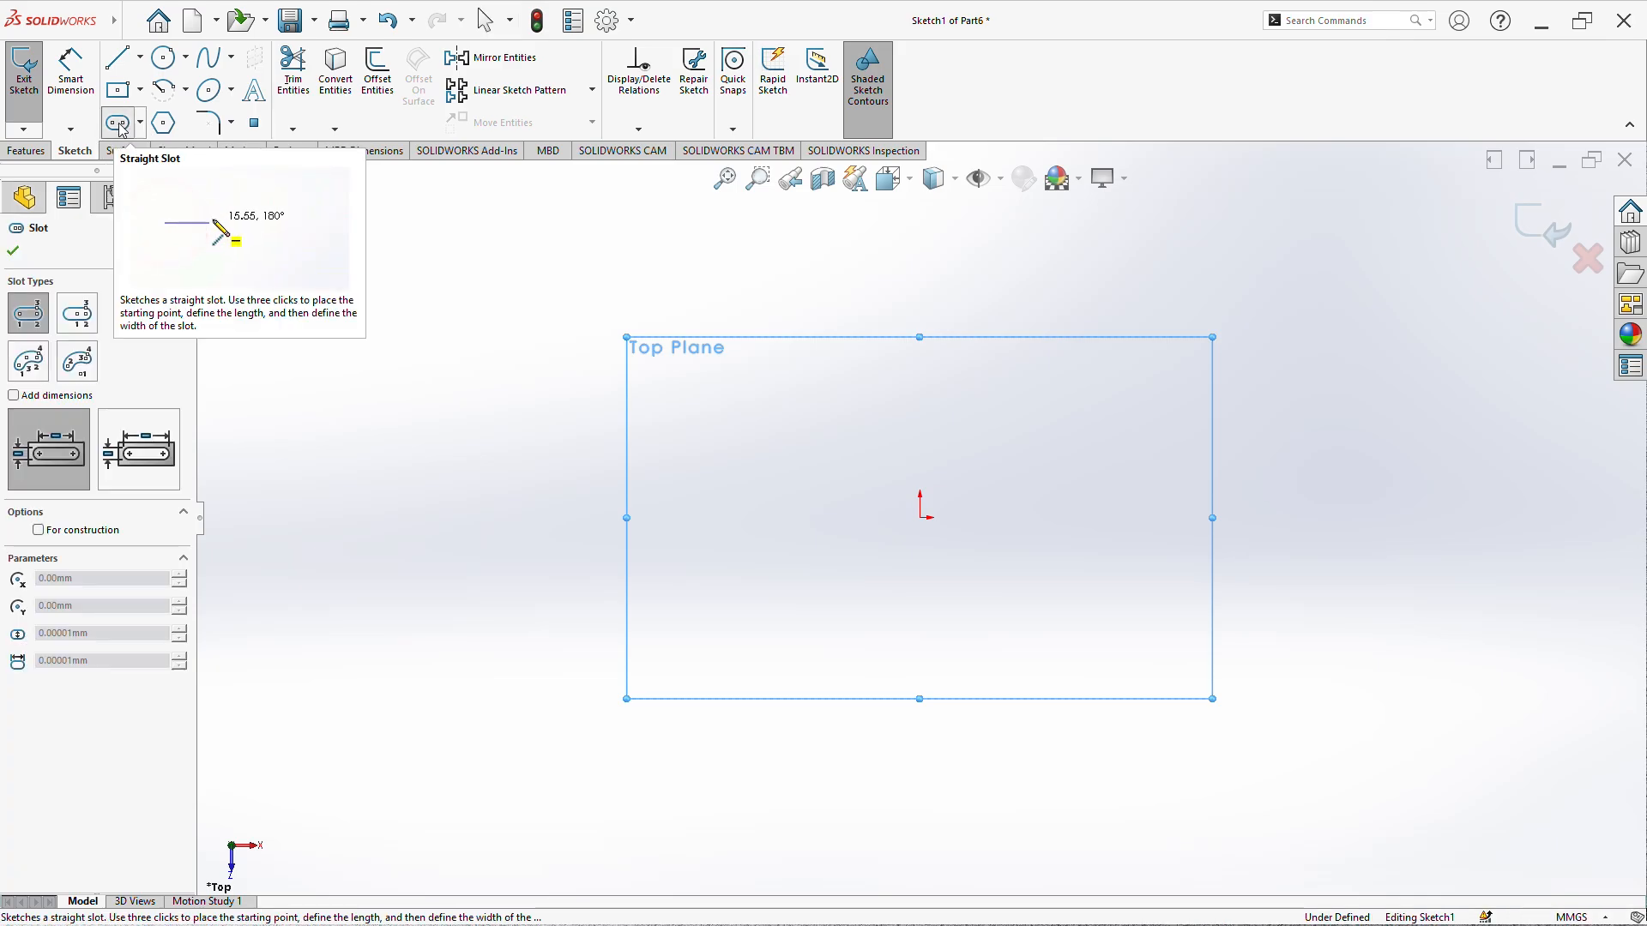
left_click(919, 518)
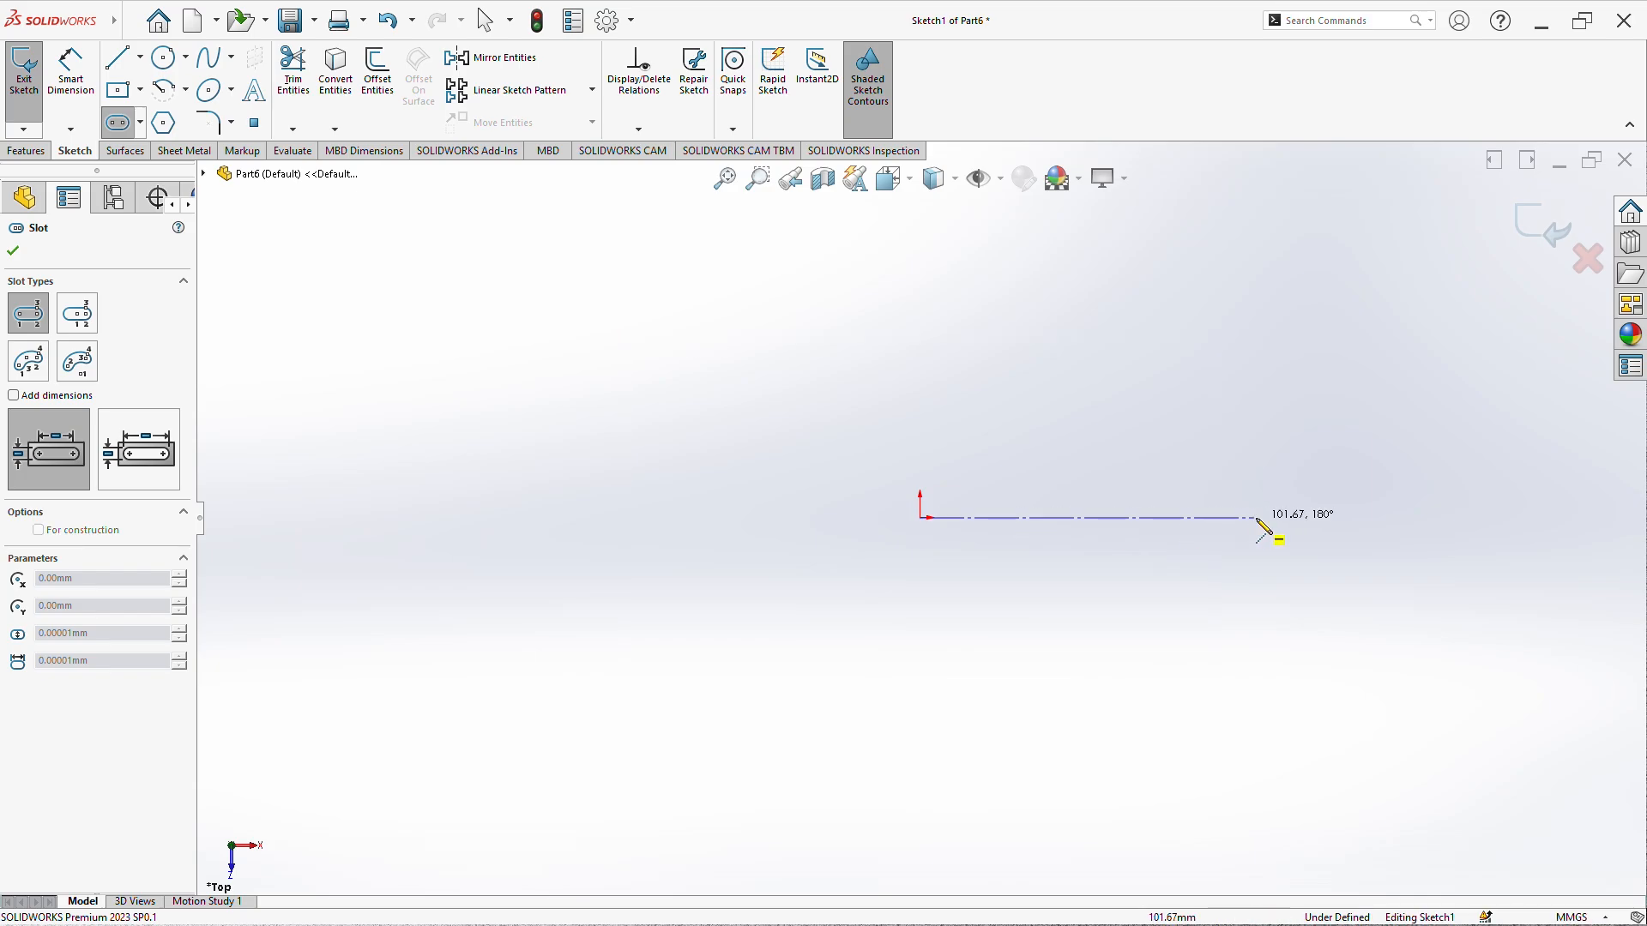
left_click(1277, 518)
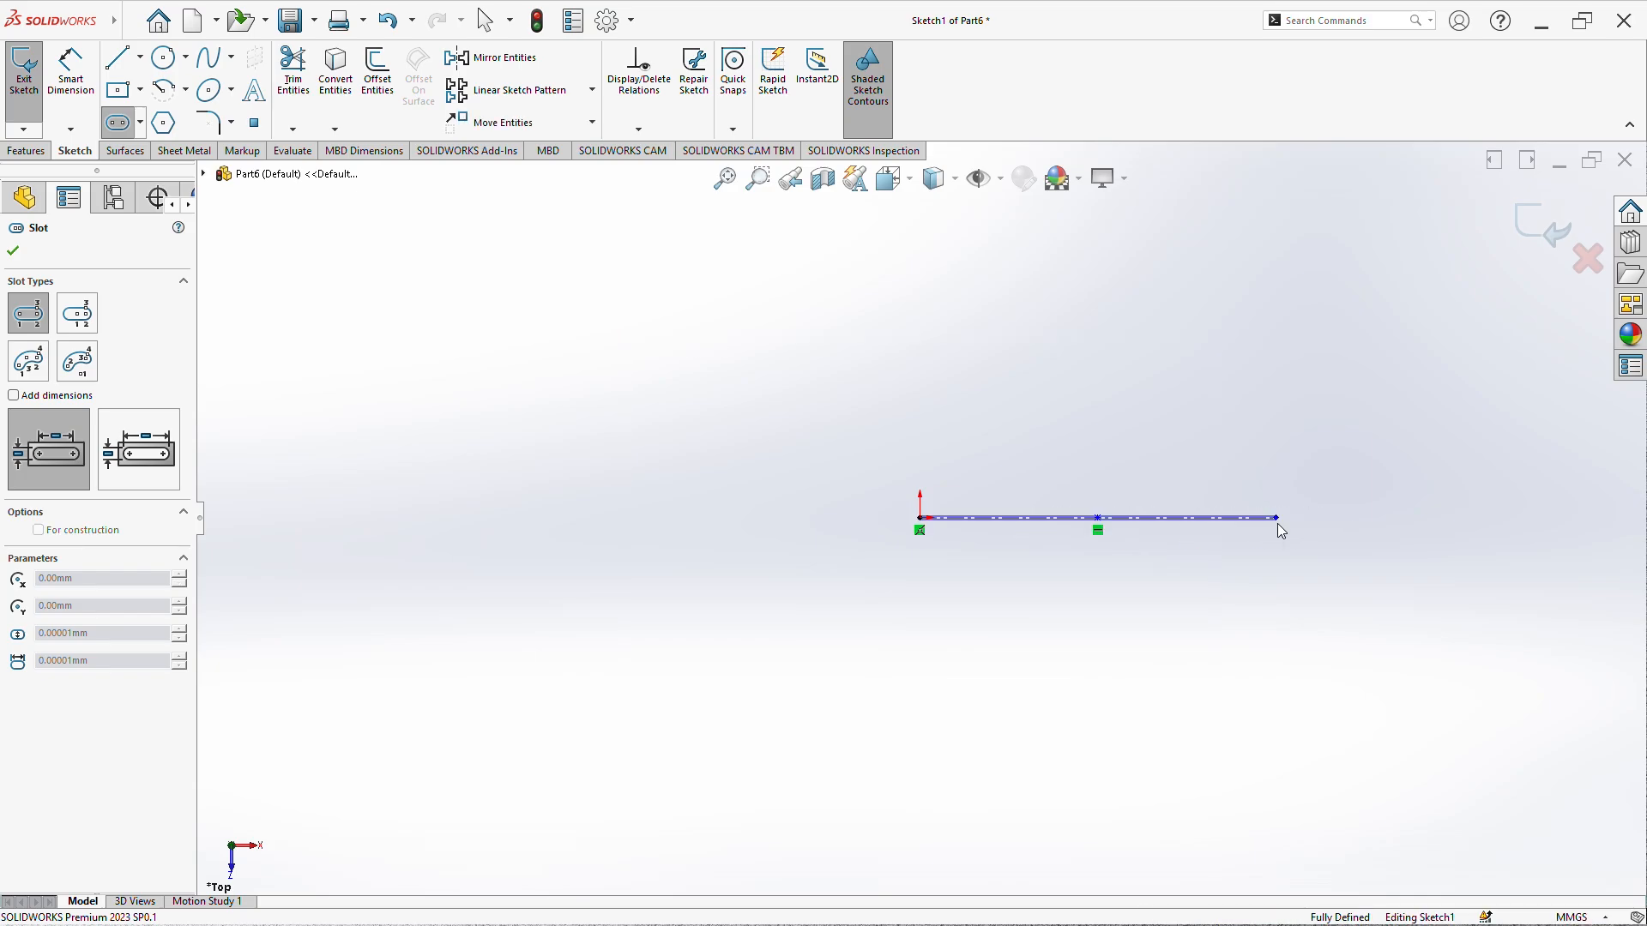
left_click(1288, 593)
key("Escape")
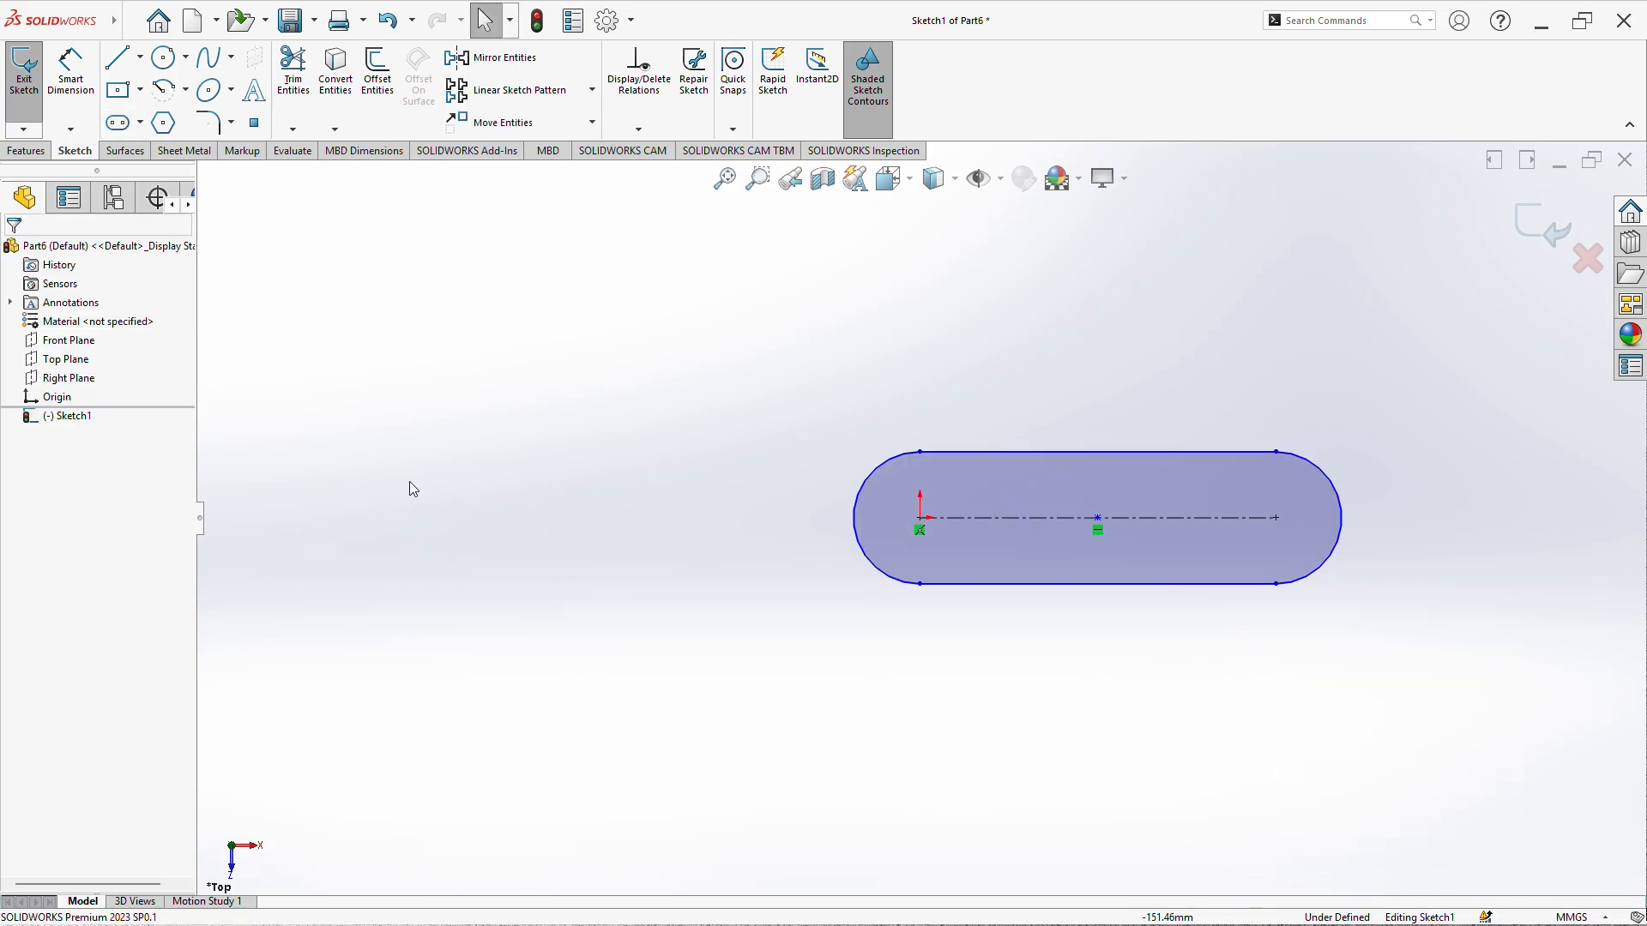
- Dimension the slot's lower straight edge to 80 mm
right_click_drag(570, 530, 570, 461)
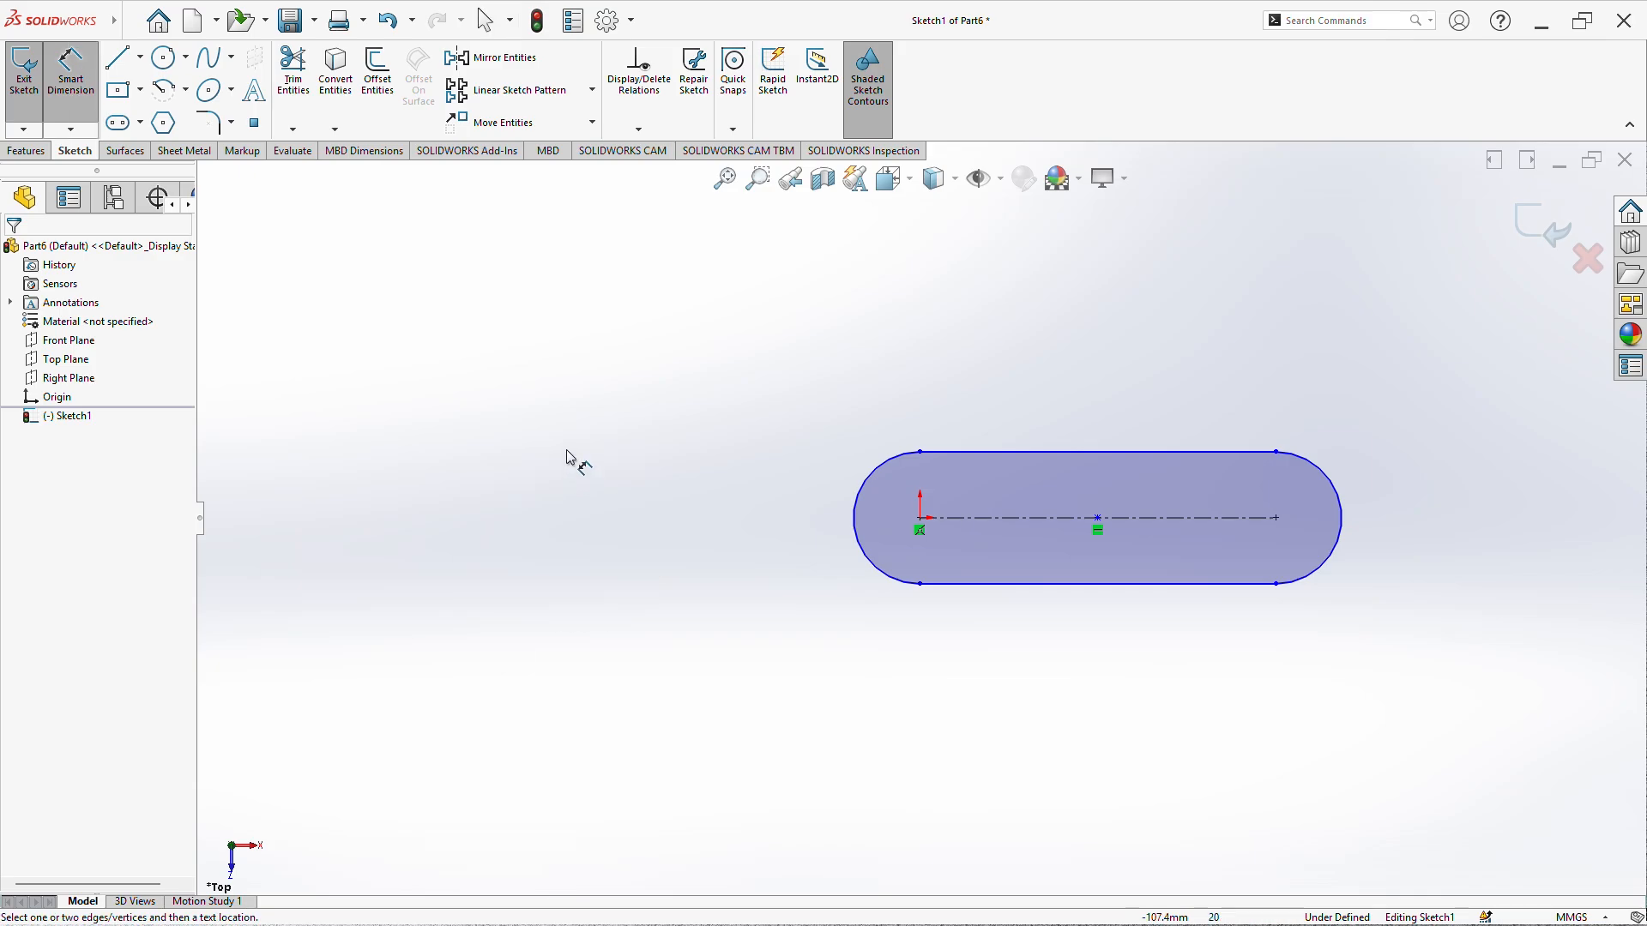
left_click(1114, 585)
left_click(1118, 662)
type("80")
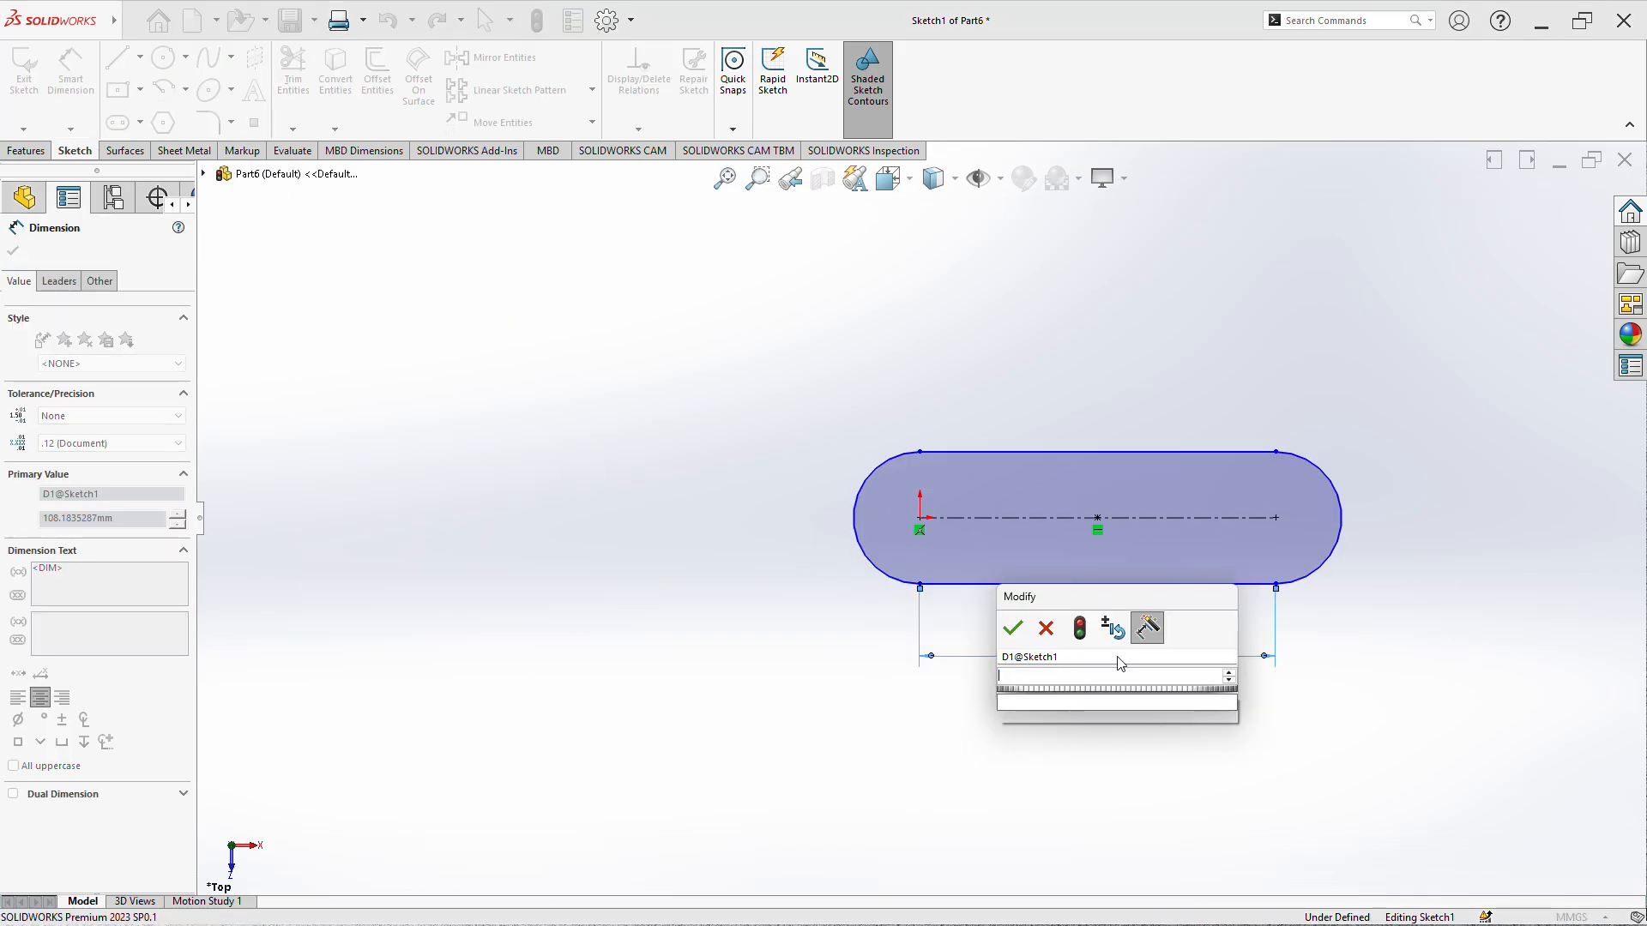
key("Return")
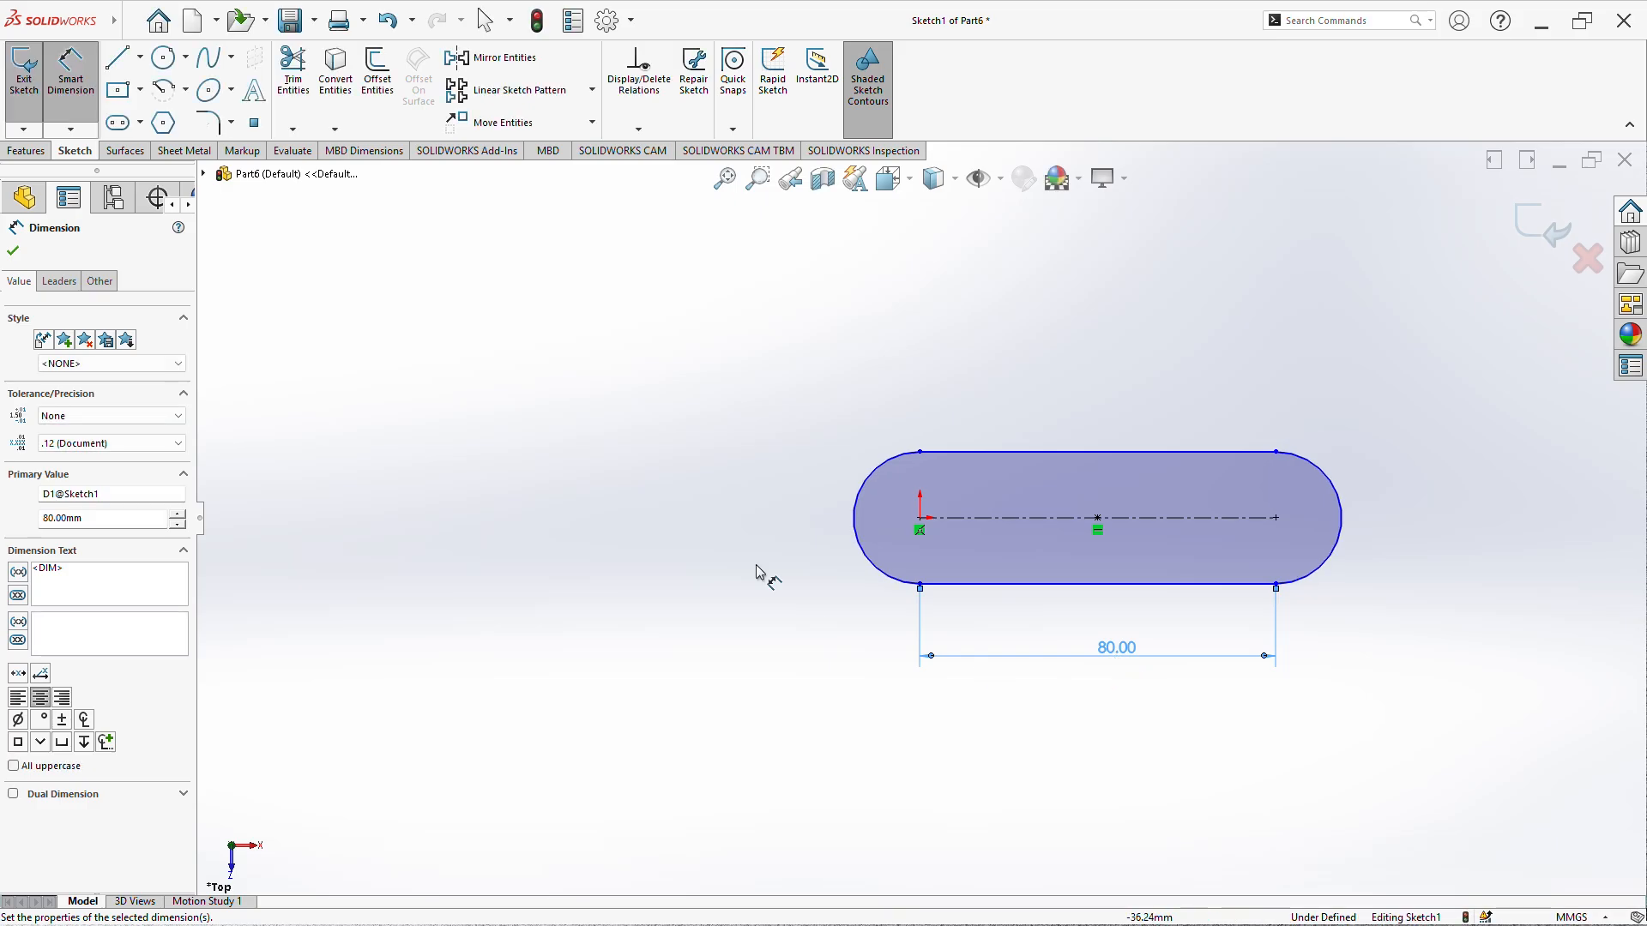
- Dimension the slot's end arc at the origin to a 20 mm radius and leave the dimension command
left_click(854, 513)
left_click(752, 447)
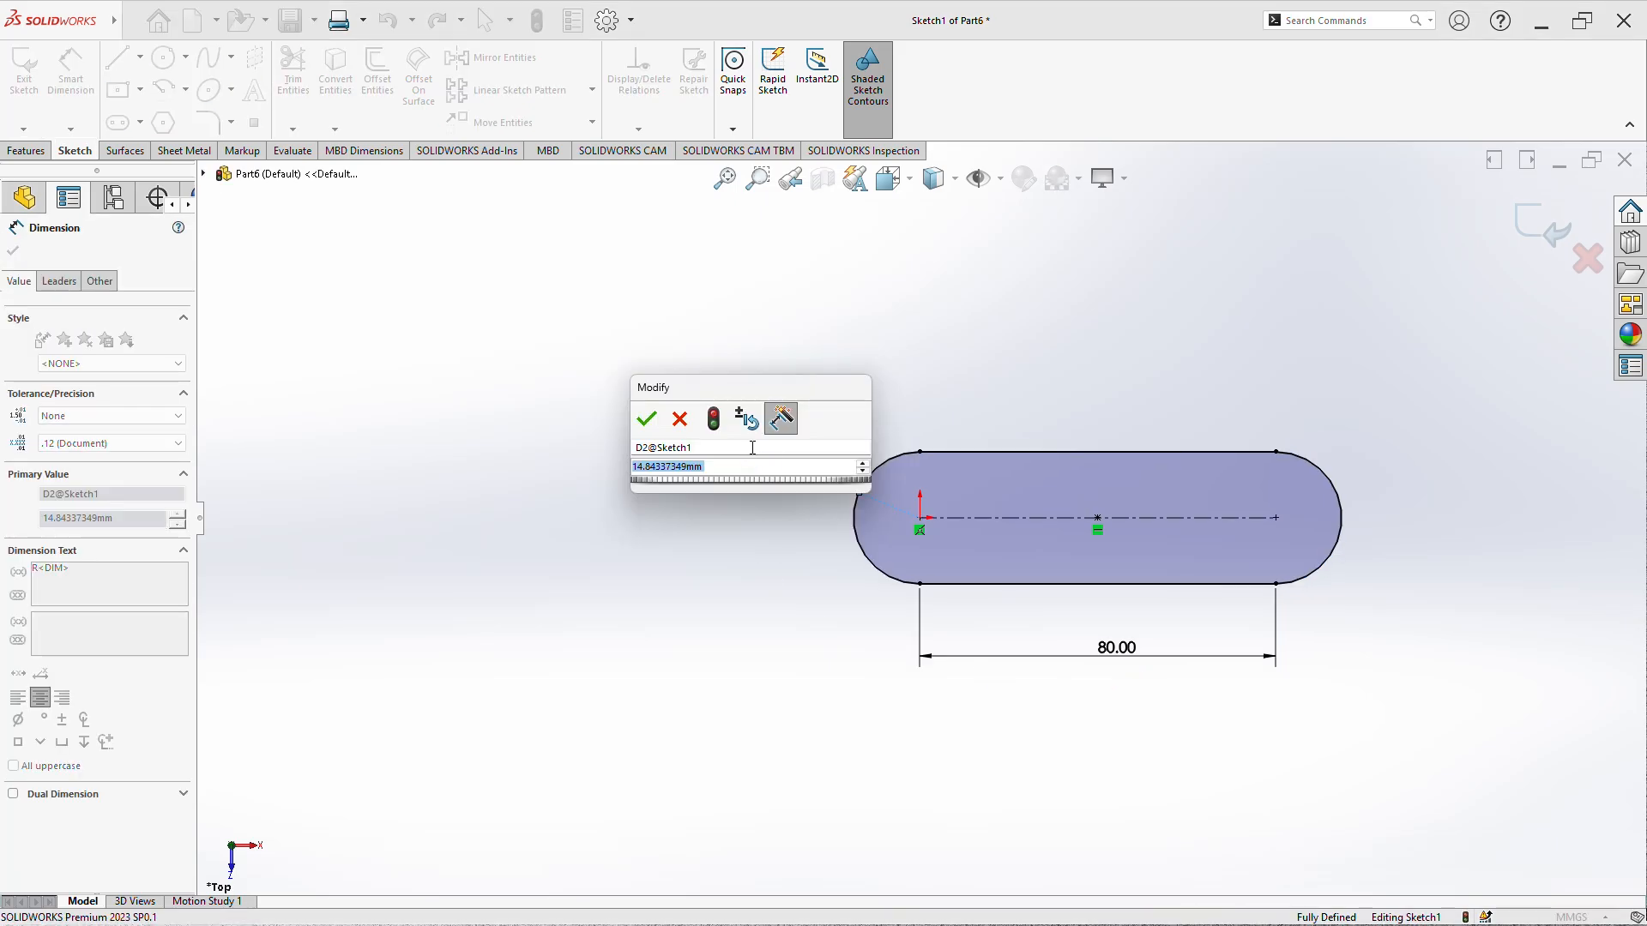
type("20")
key("Return")
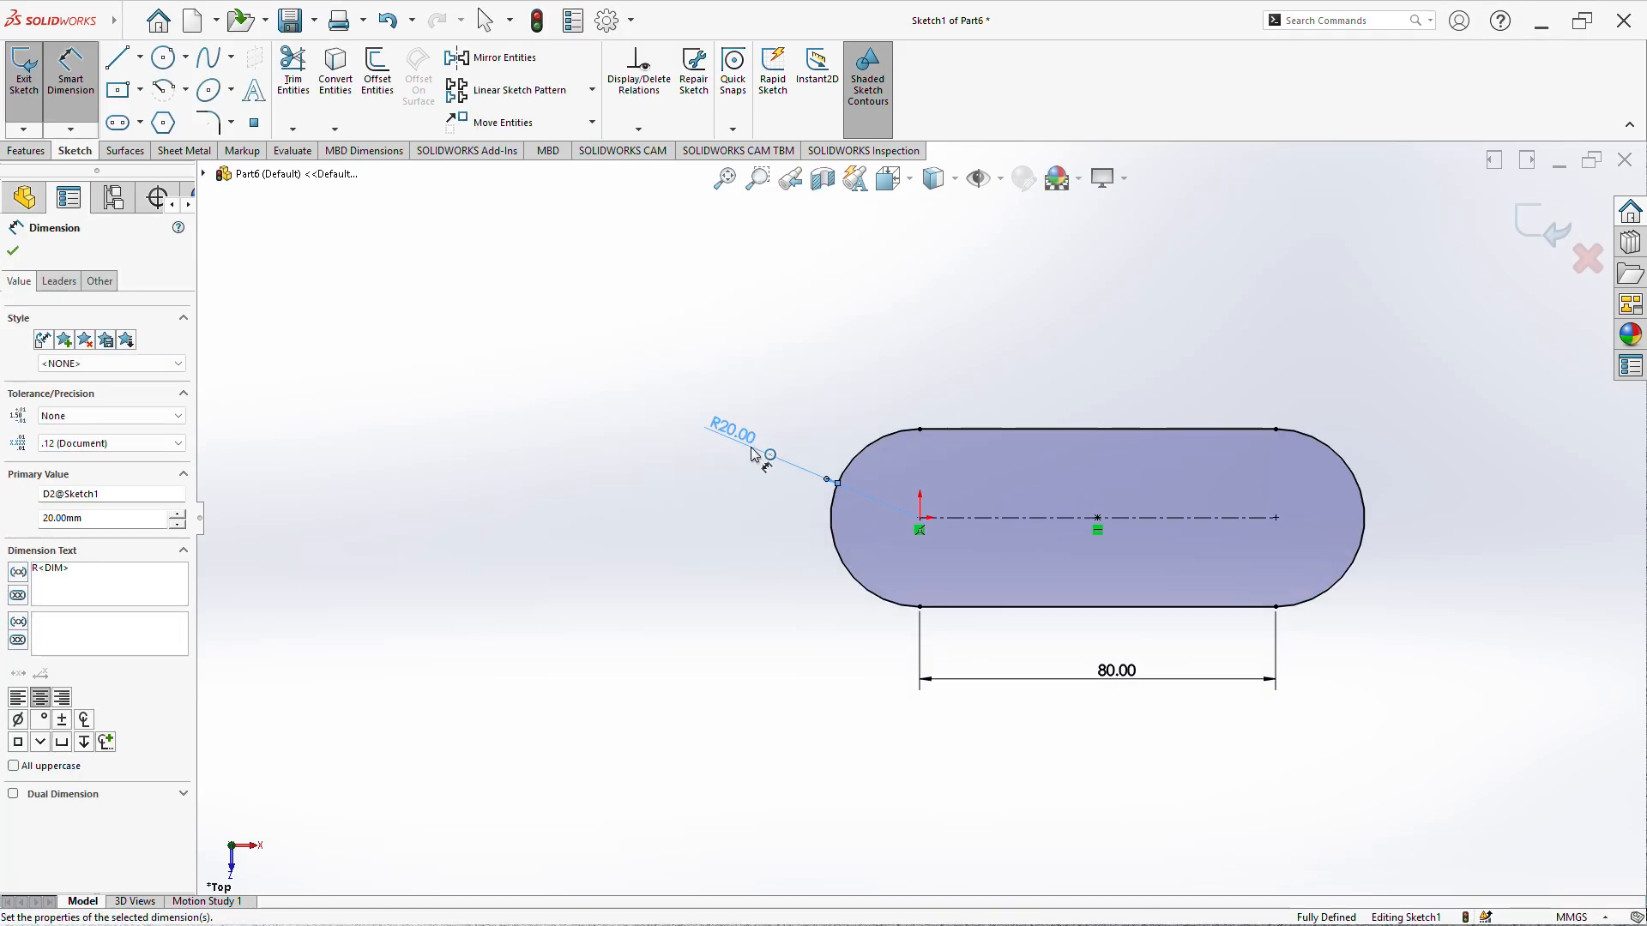
scroll(1382, 516, "down", 2)
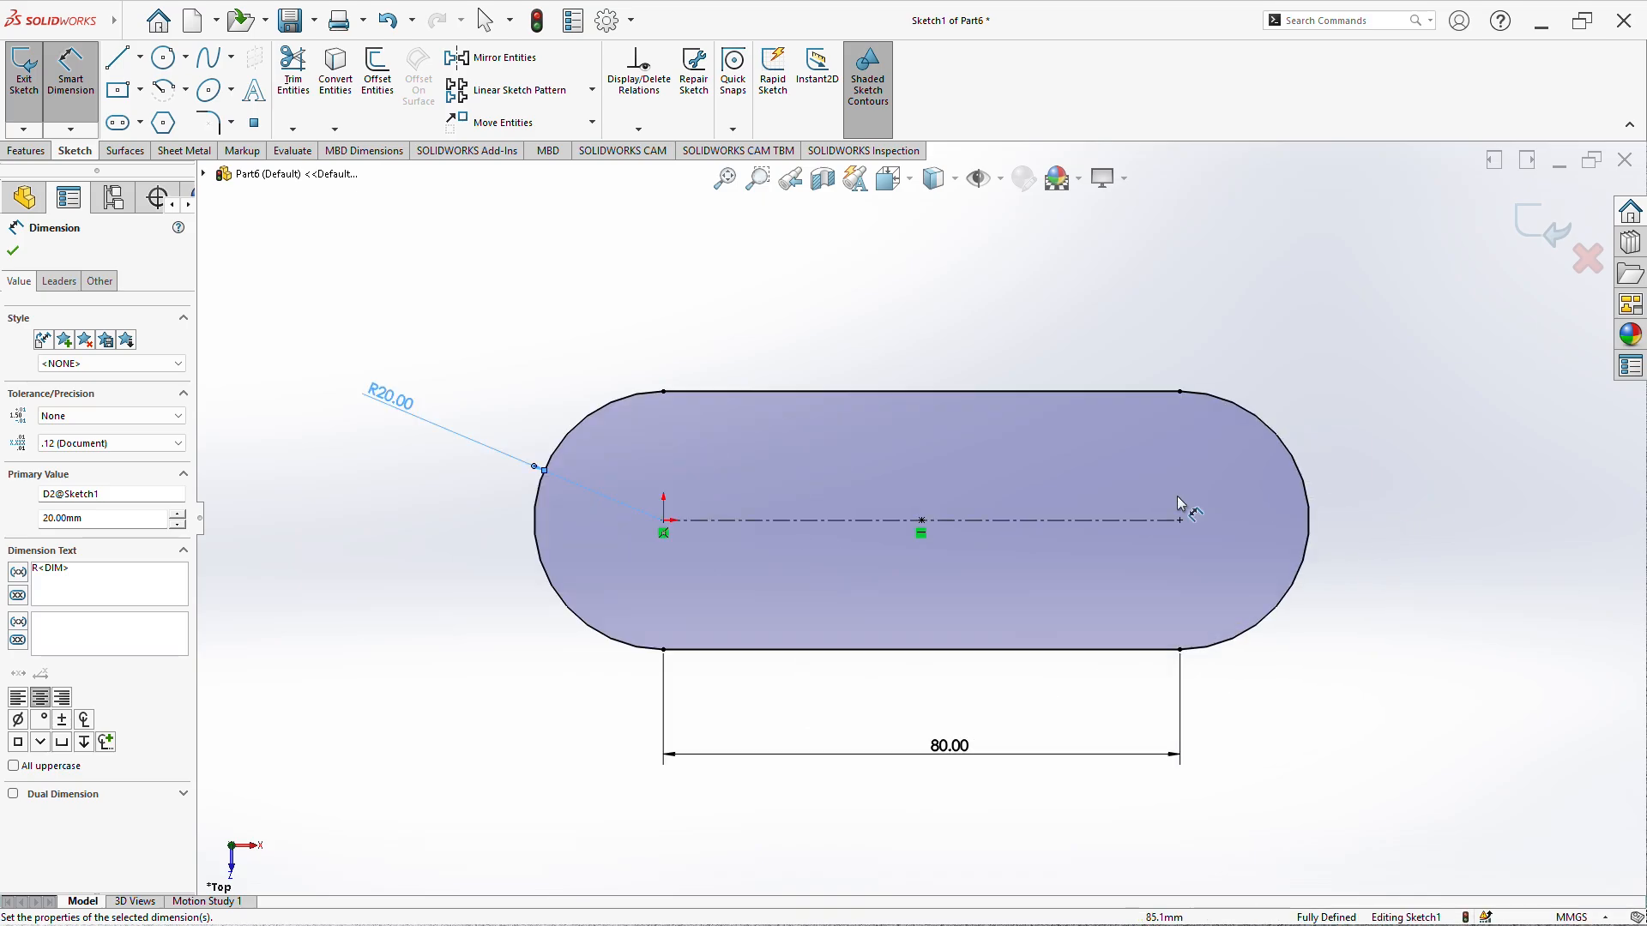
right_click(541, 287)
left_click(573, 334)
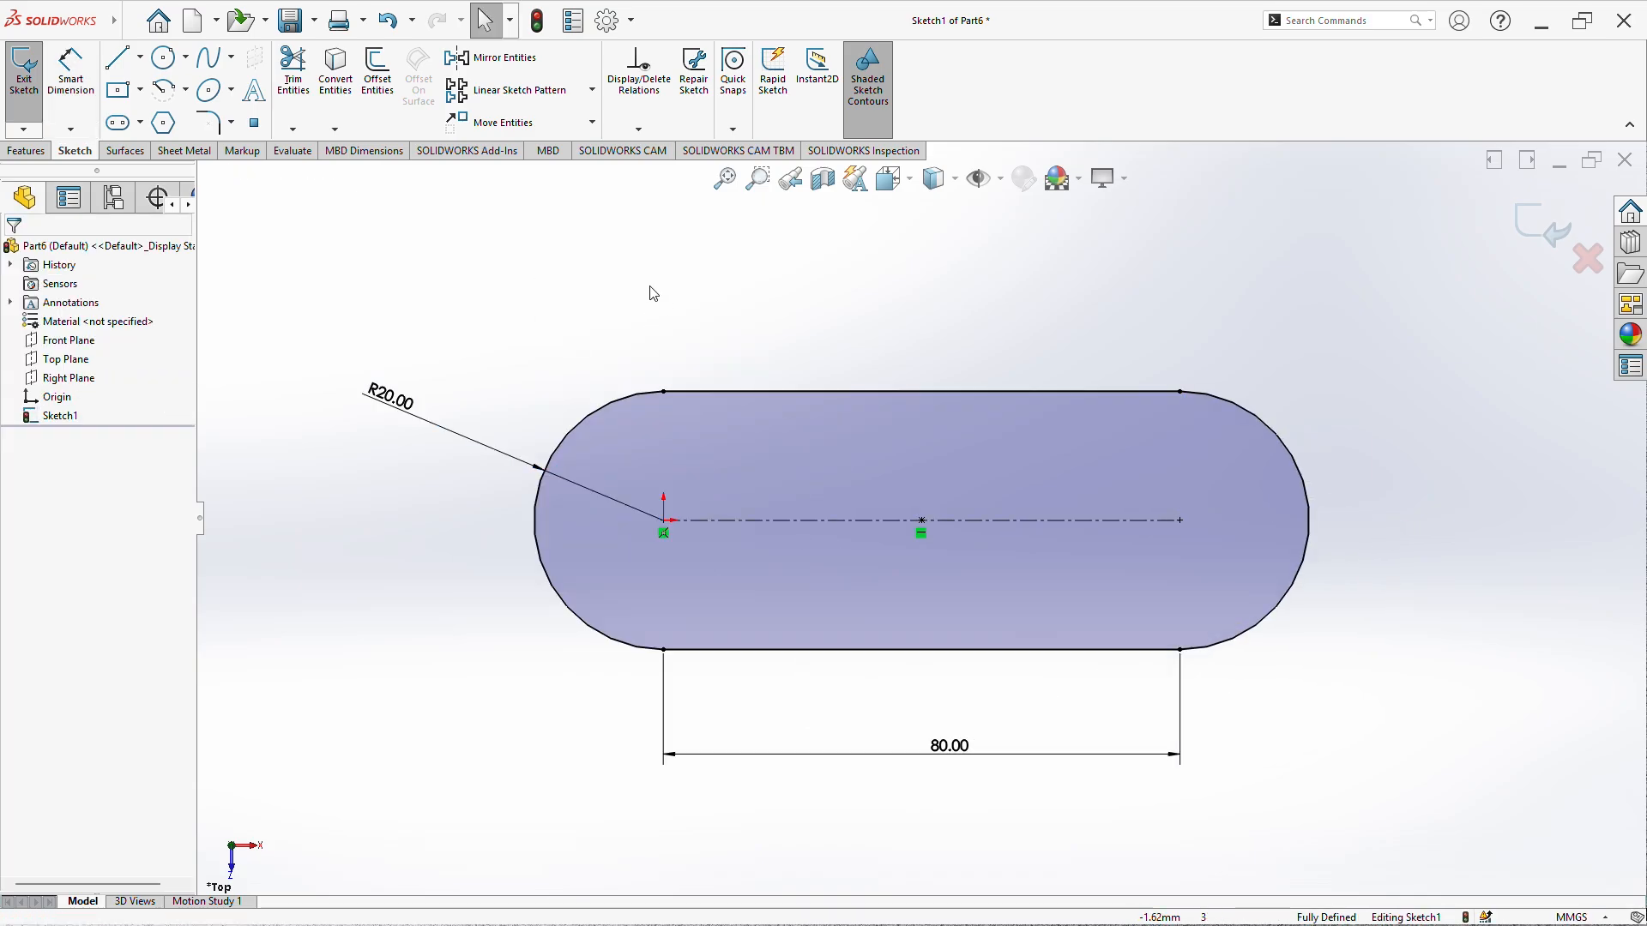
- Sketch two circles about 9 mm in diameter, one centred on each of the slot's arc centres
left_click(163, 57)
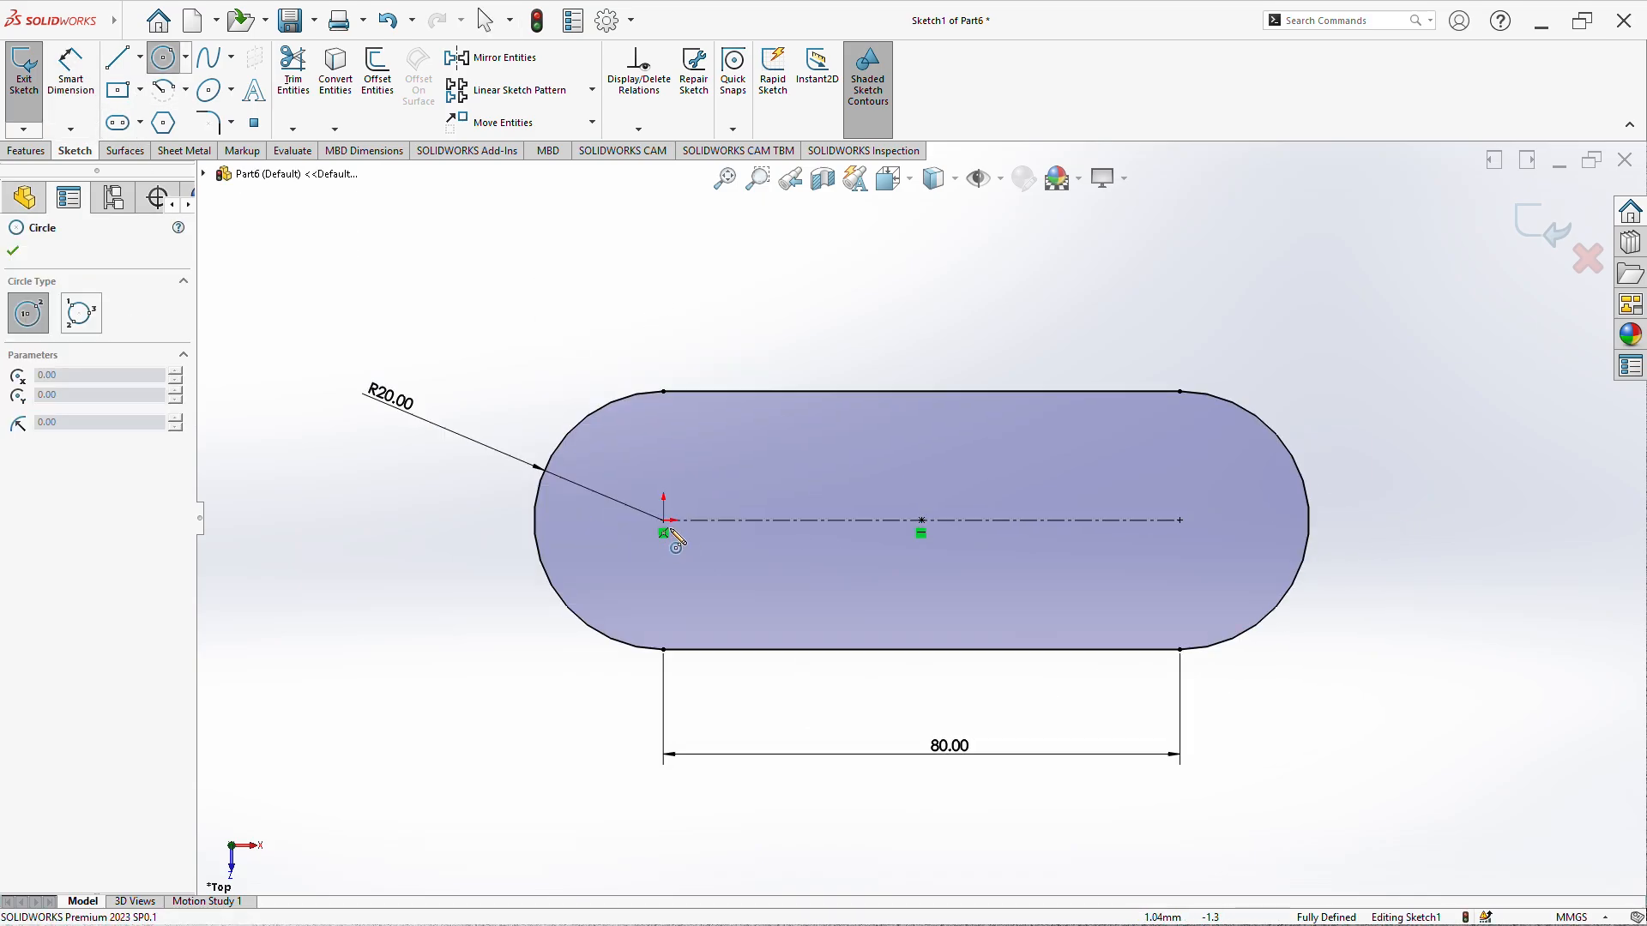
left_click_drag(665, 520, 677, 546)
left_click_drag(1180, 521, 1201, 541)
right_click(1245, 352)
left_click(1258, 360)
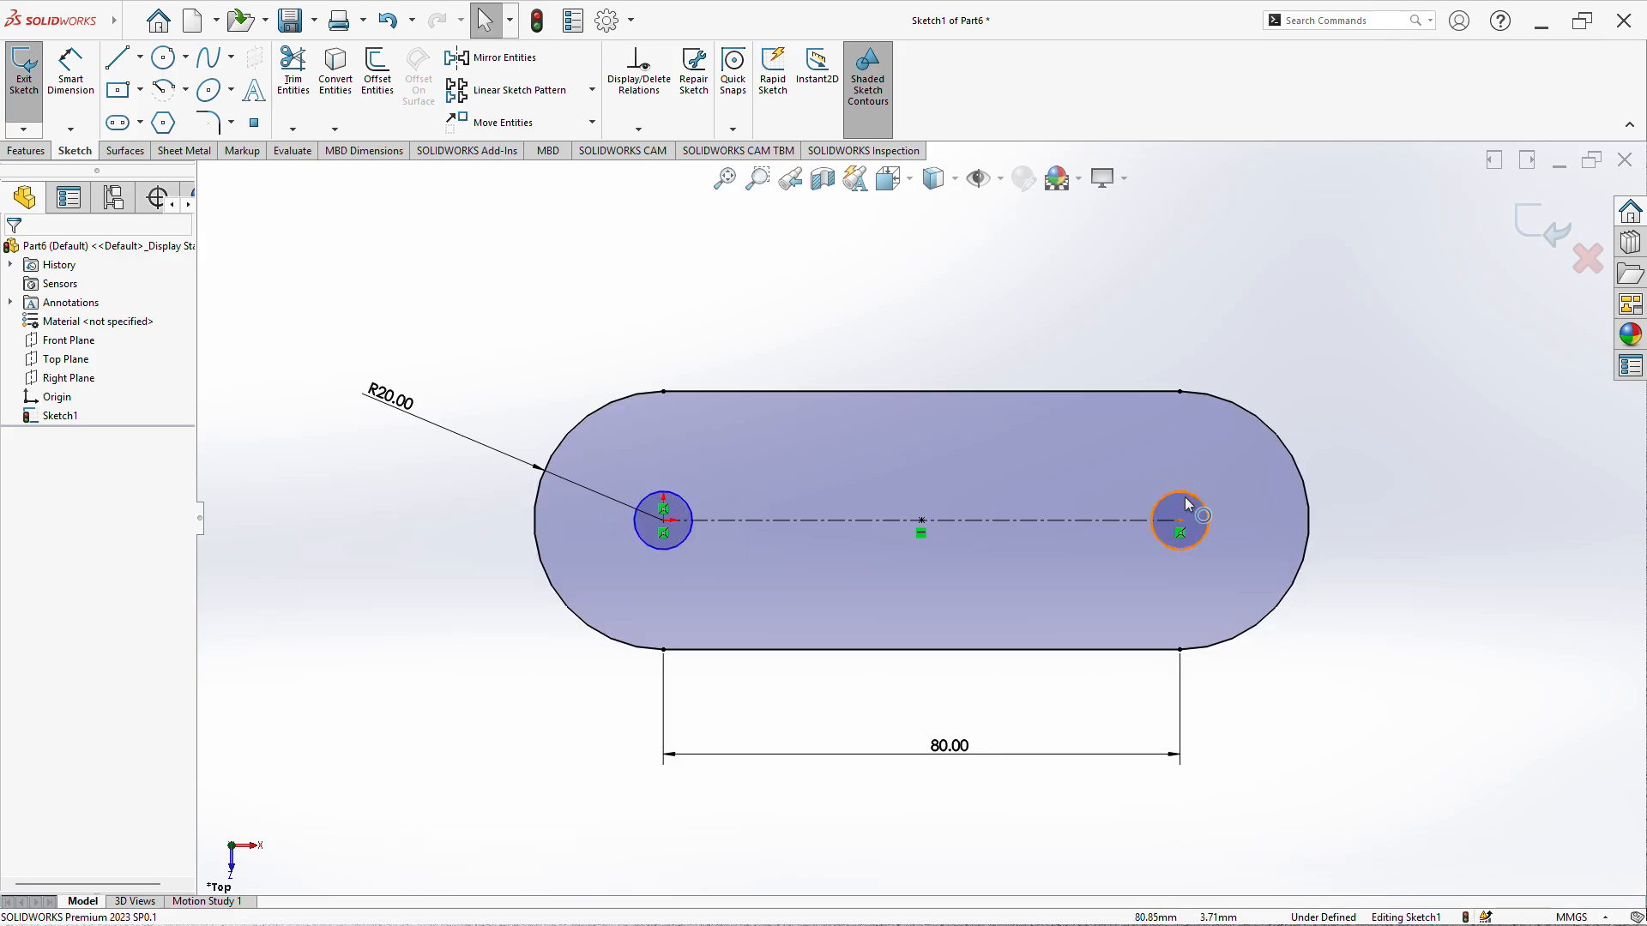
- Apply an Equal relation to the two circles inside the slot
left_click(645, 506)
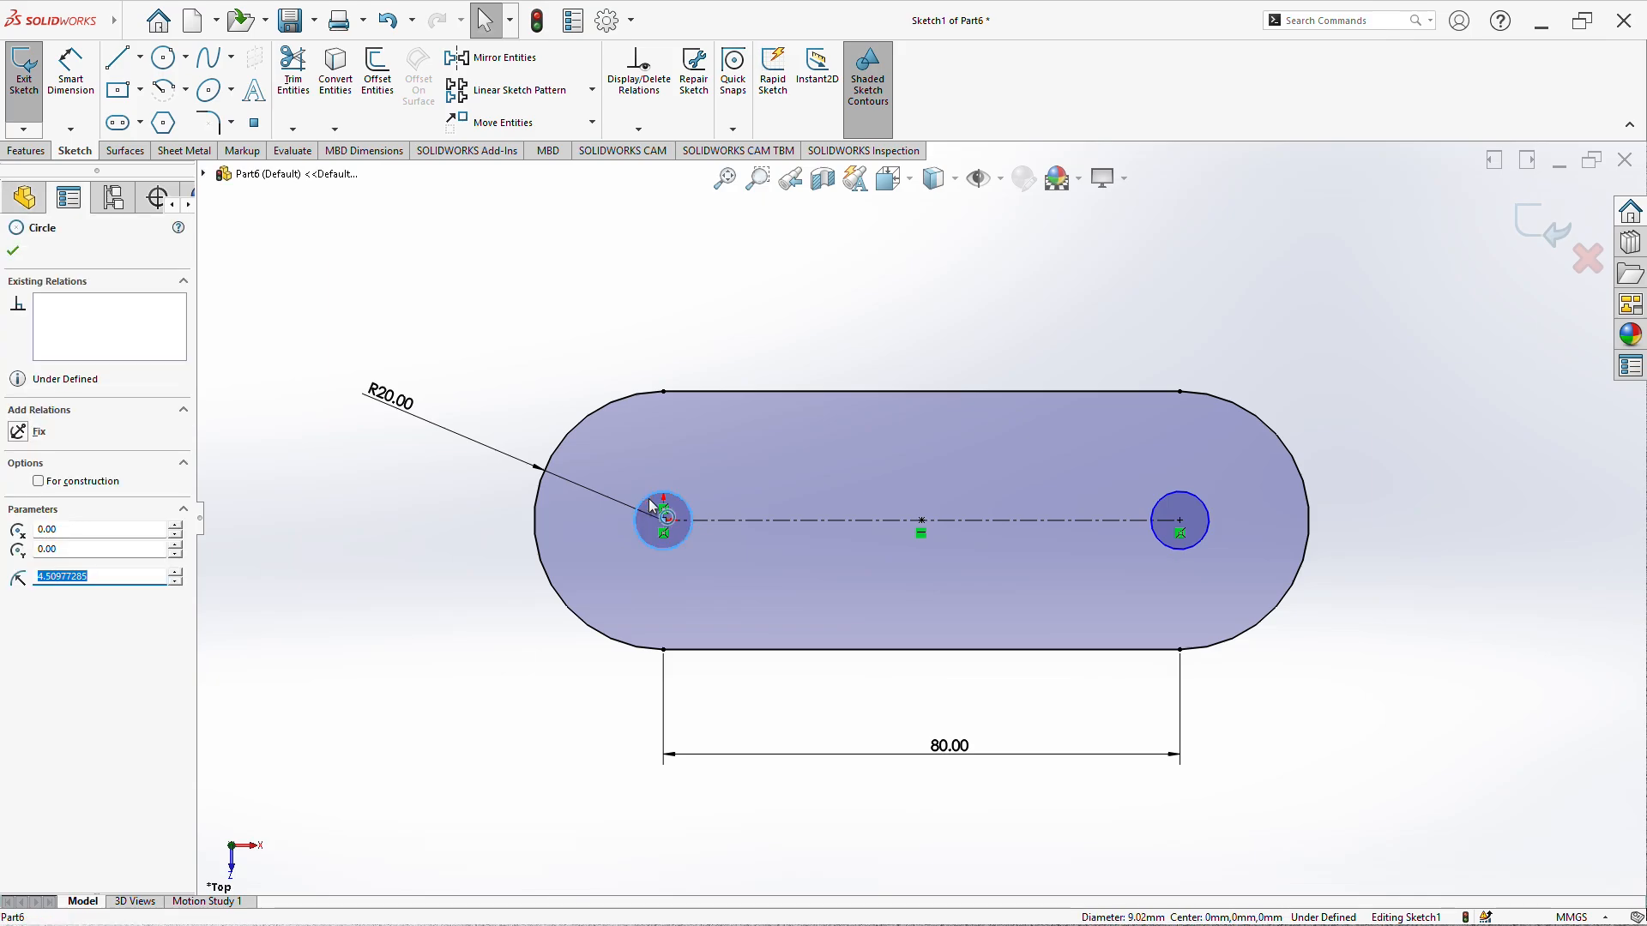
left_click(1186, 497, "ctrl")
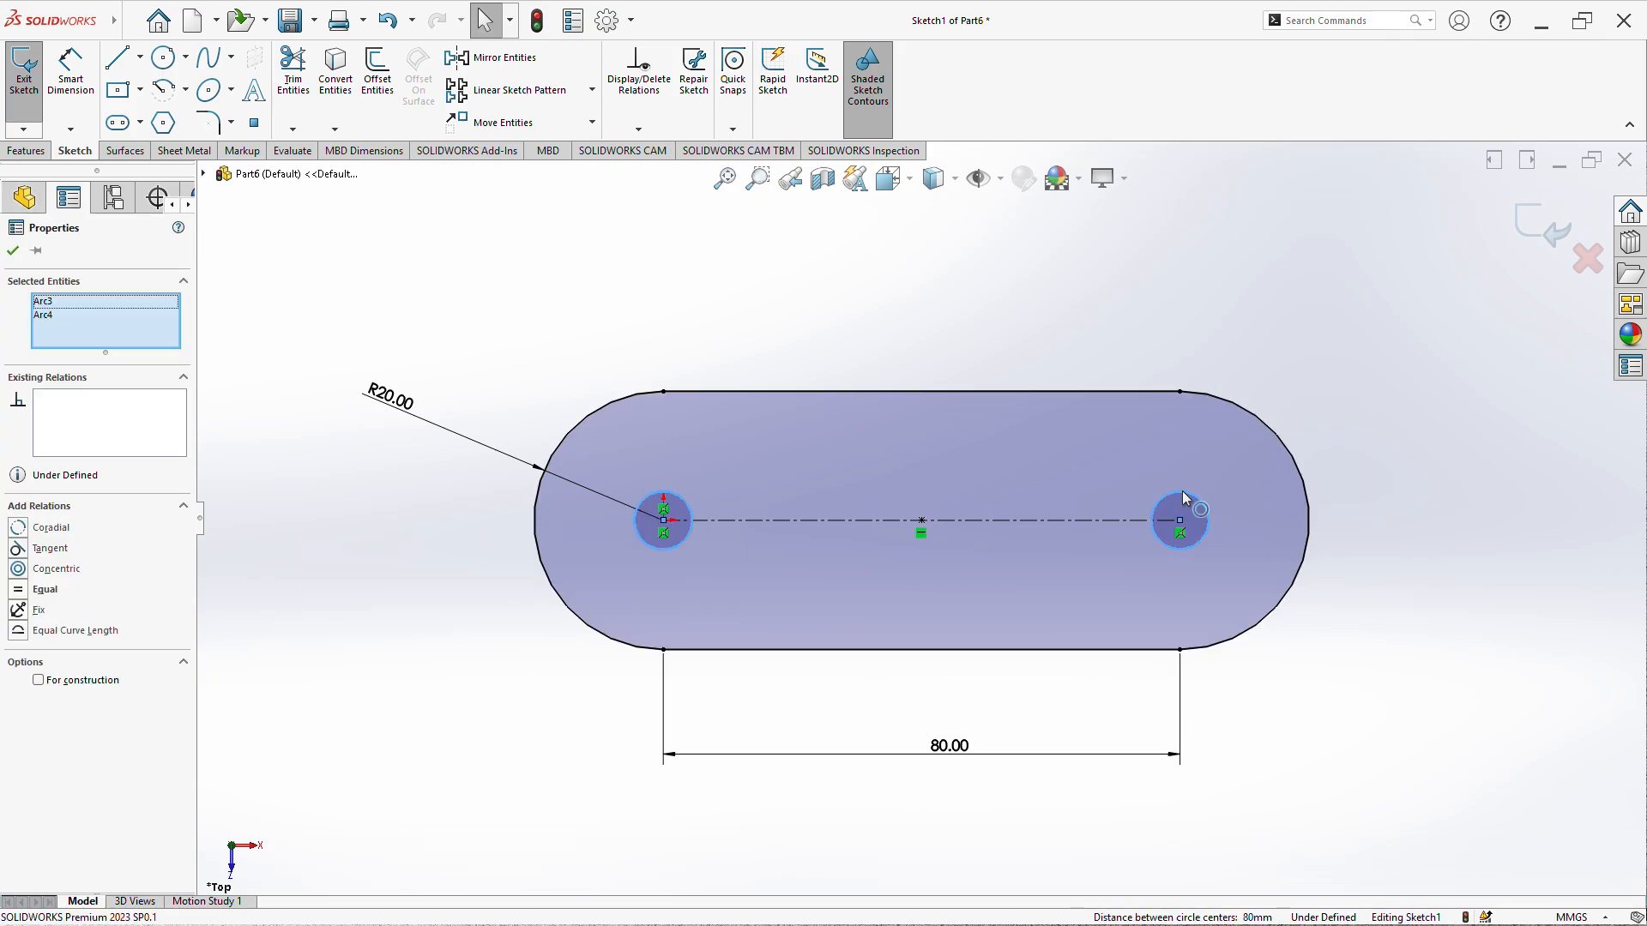
left_click(44, 590)
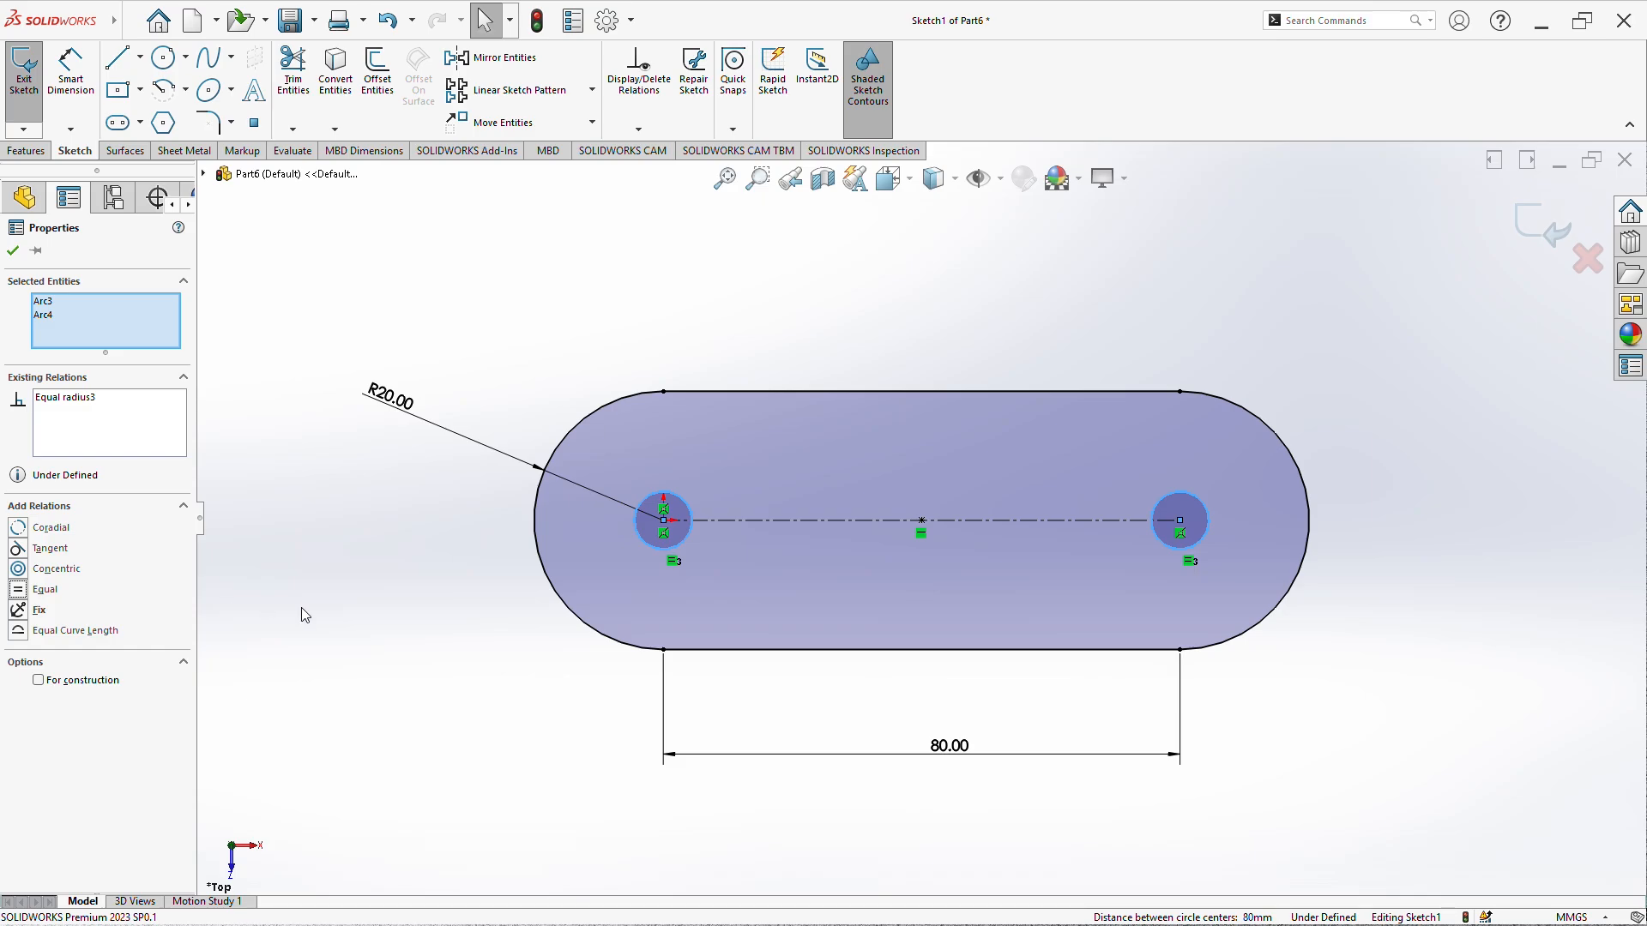
- Dimension the circle at the origin to a 10 mm diameter
right_click_drag(261, 611, 260, 547)
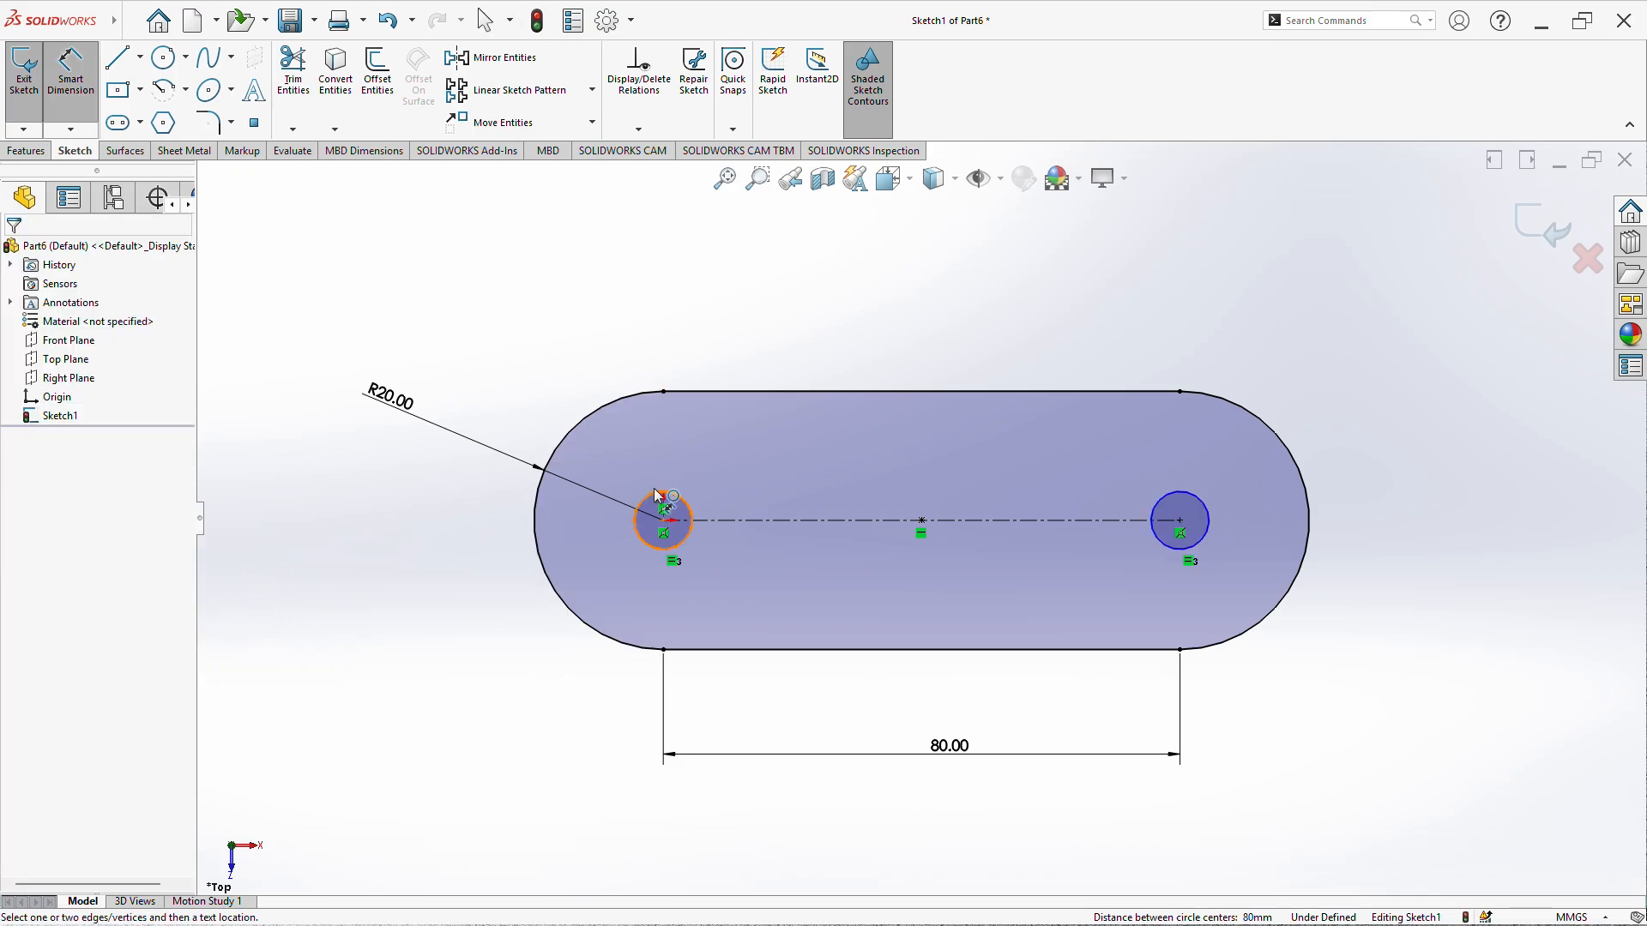
left_click(654, 500)
left_click(543, 338)
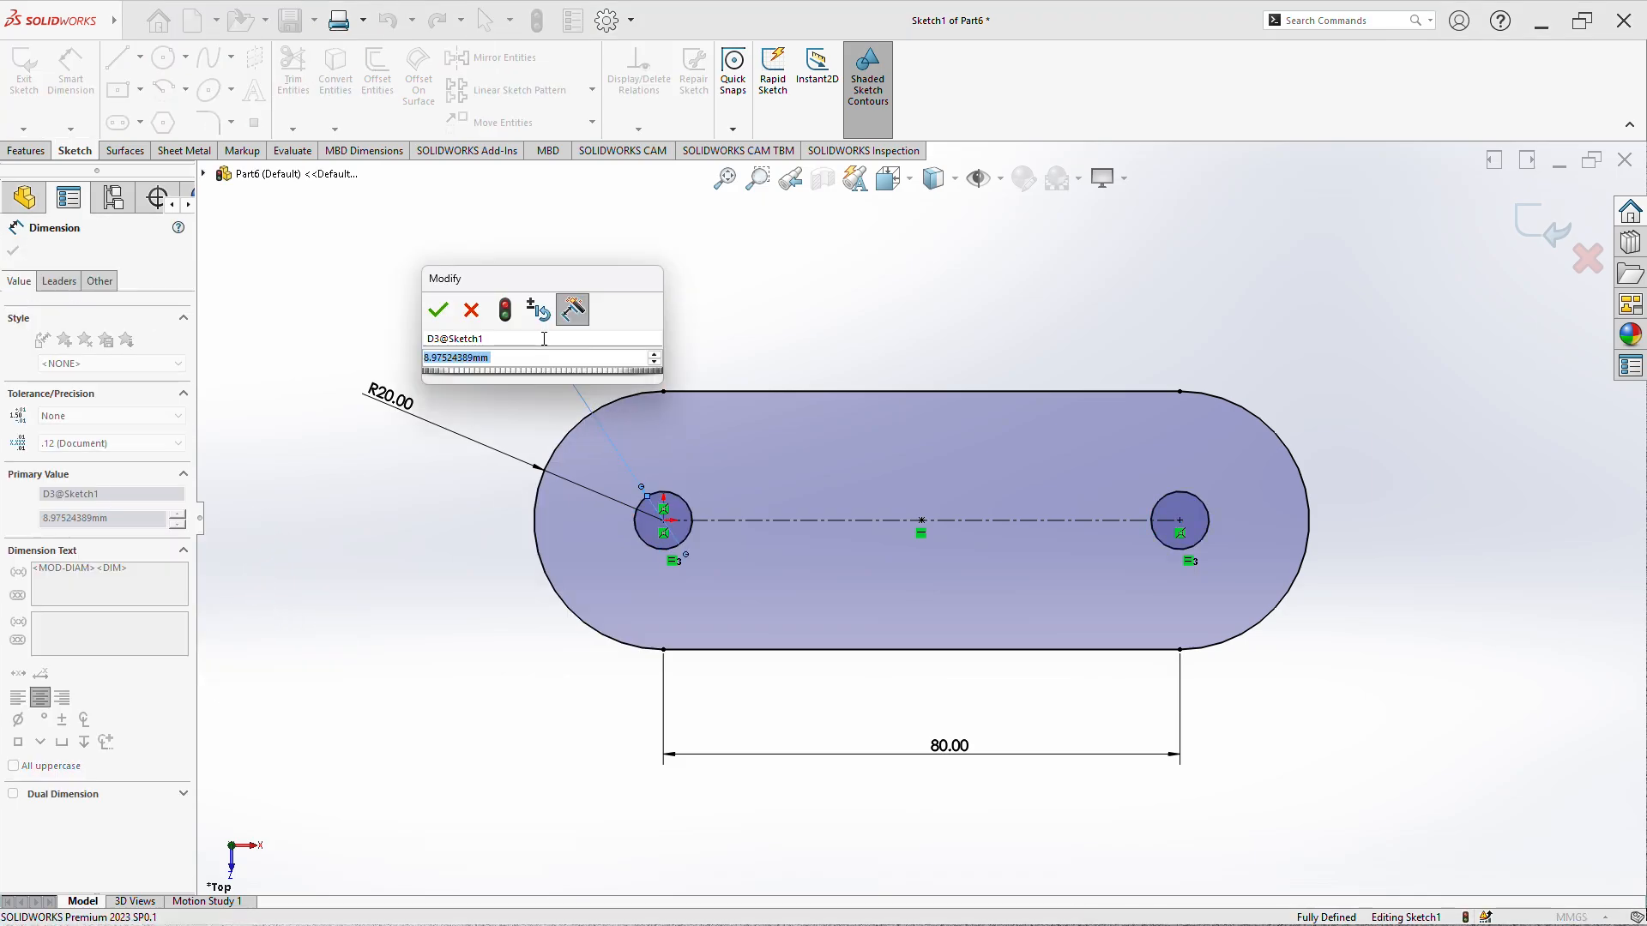
type("10")
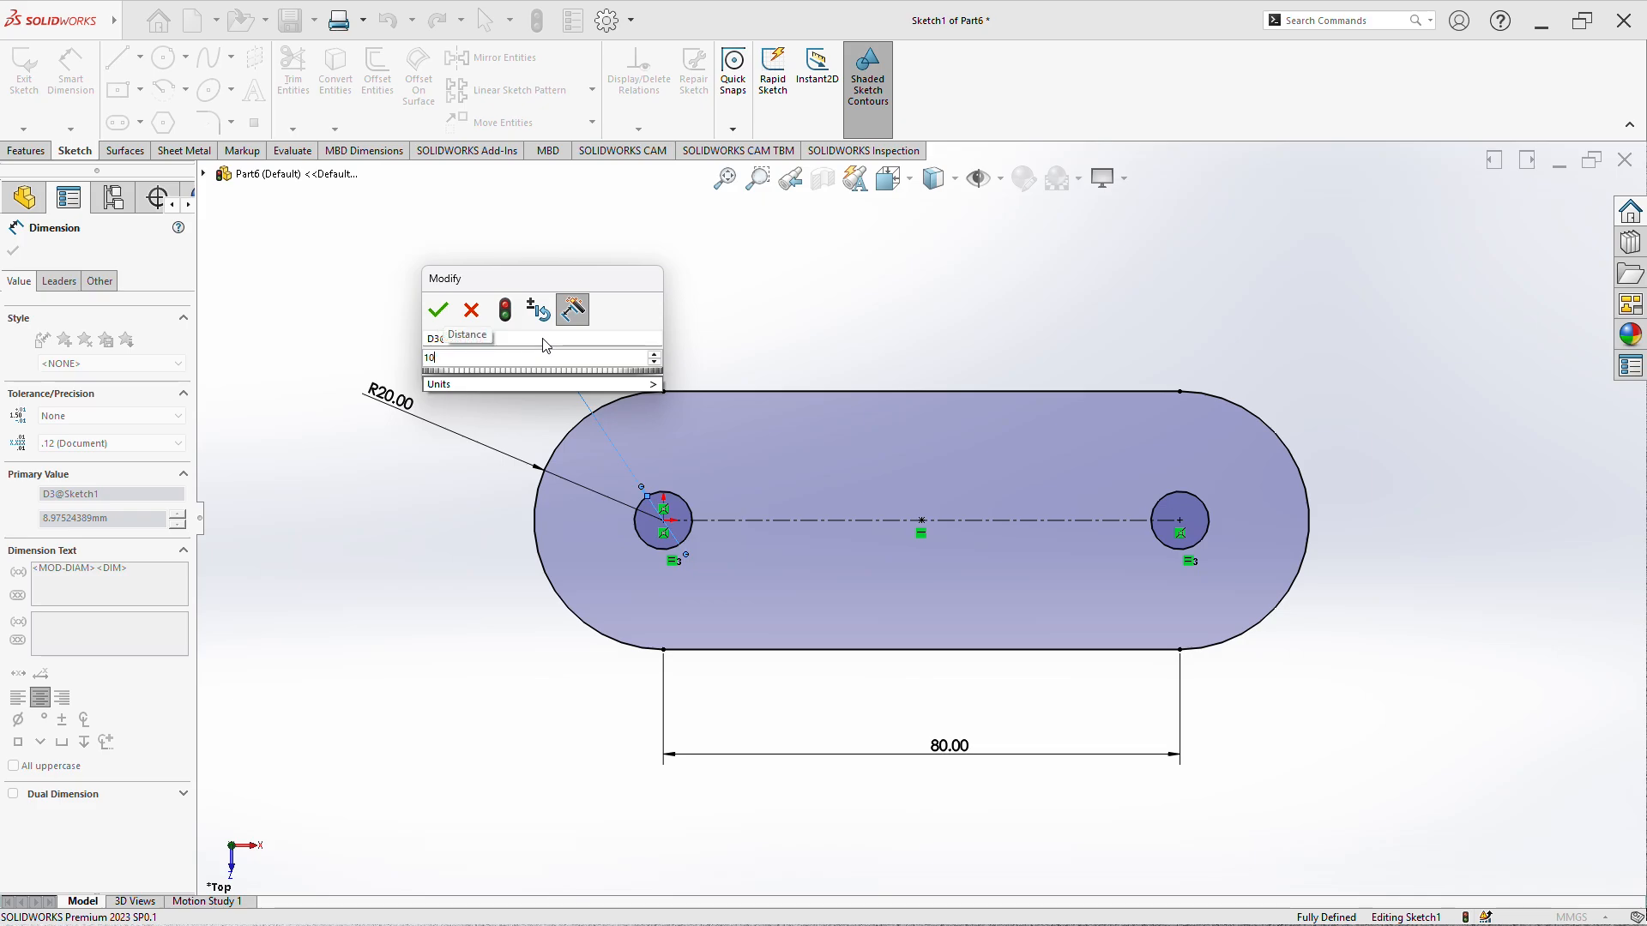
key("Return")
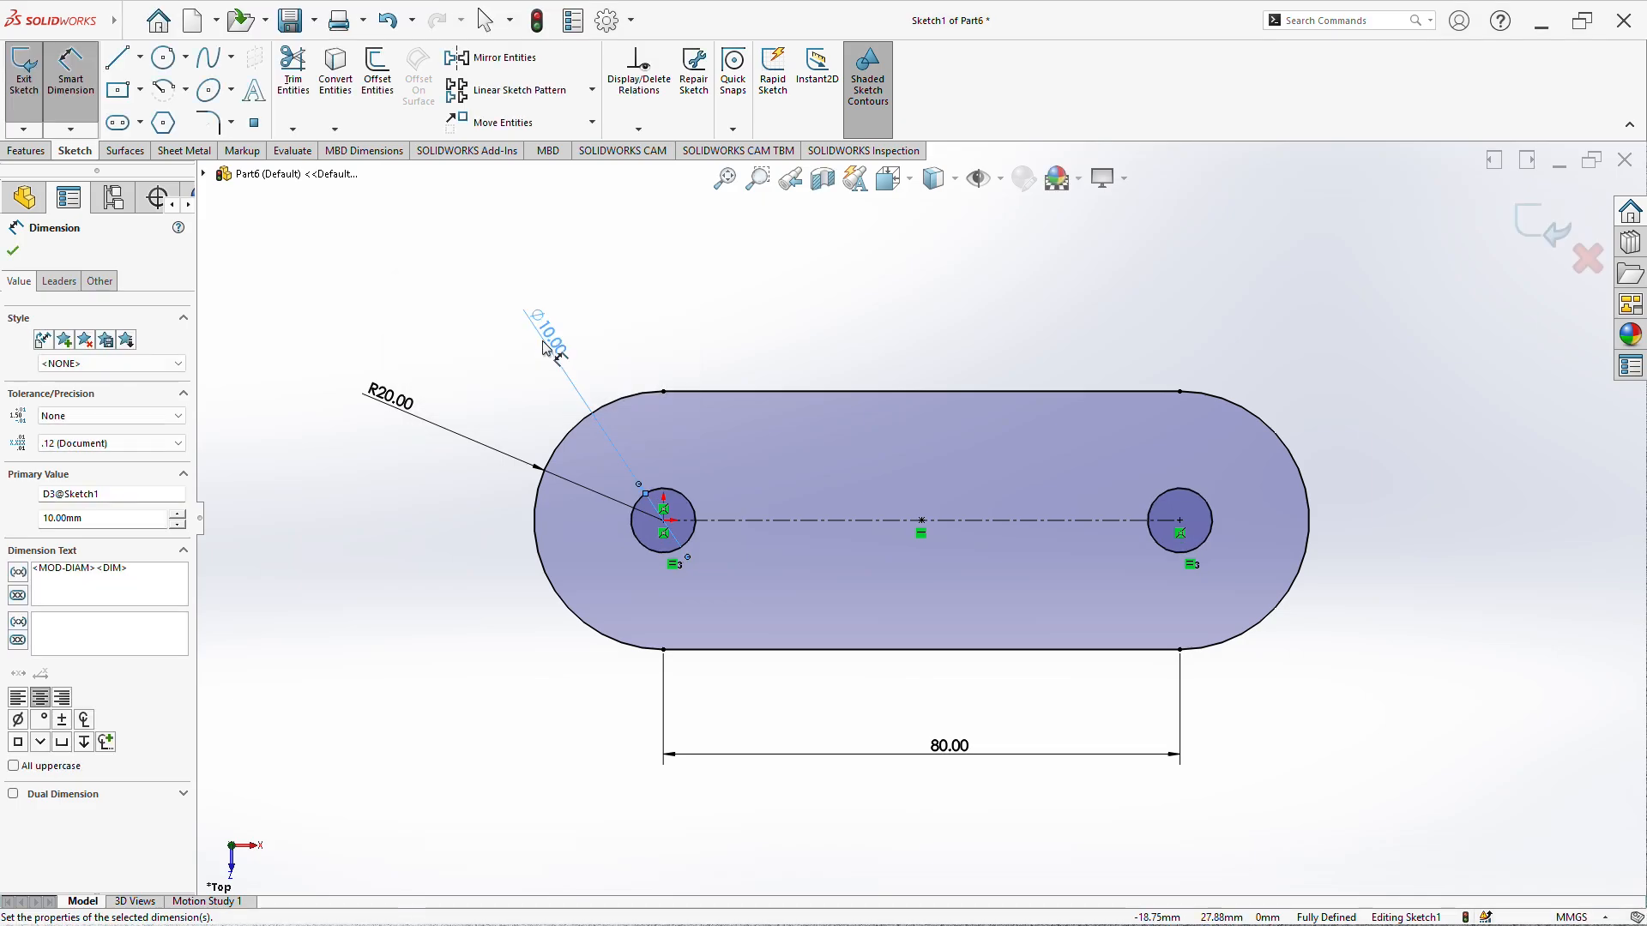
- Try to add a diameter dimension to the circle at the slot's other end
left_click(1205, 506)
left_click(1280, 387)
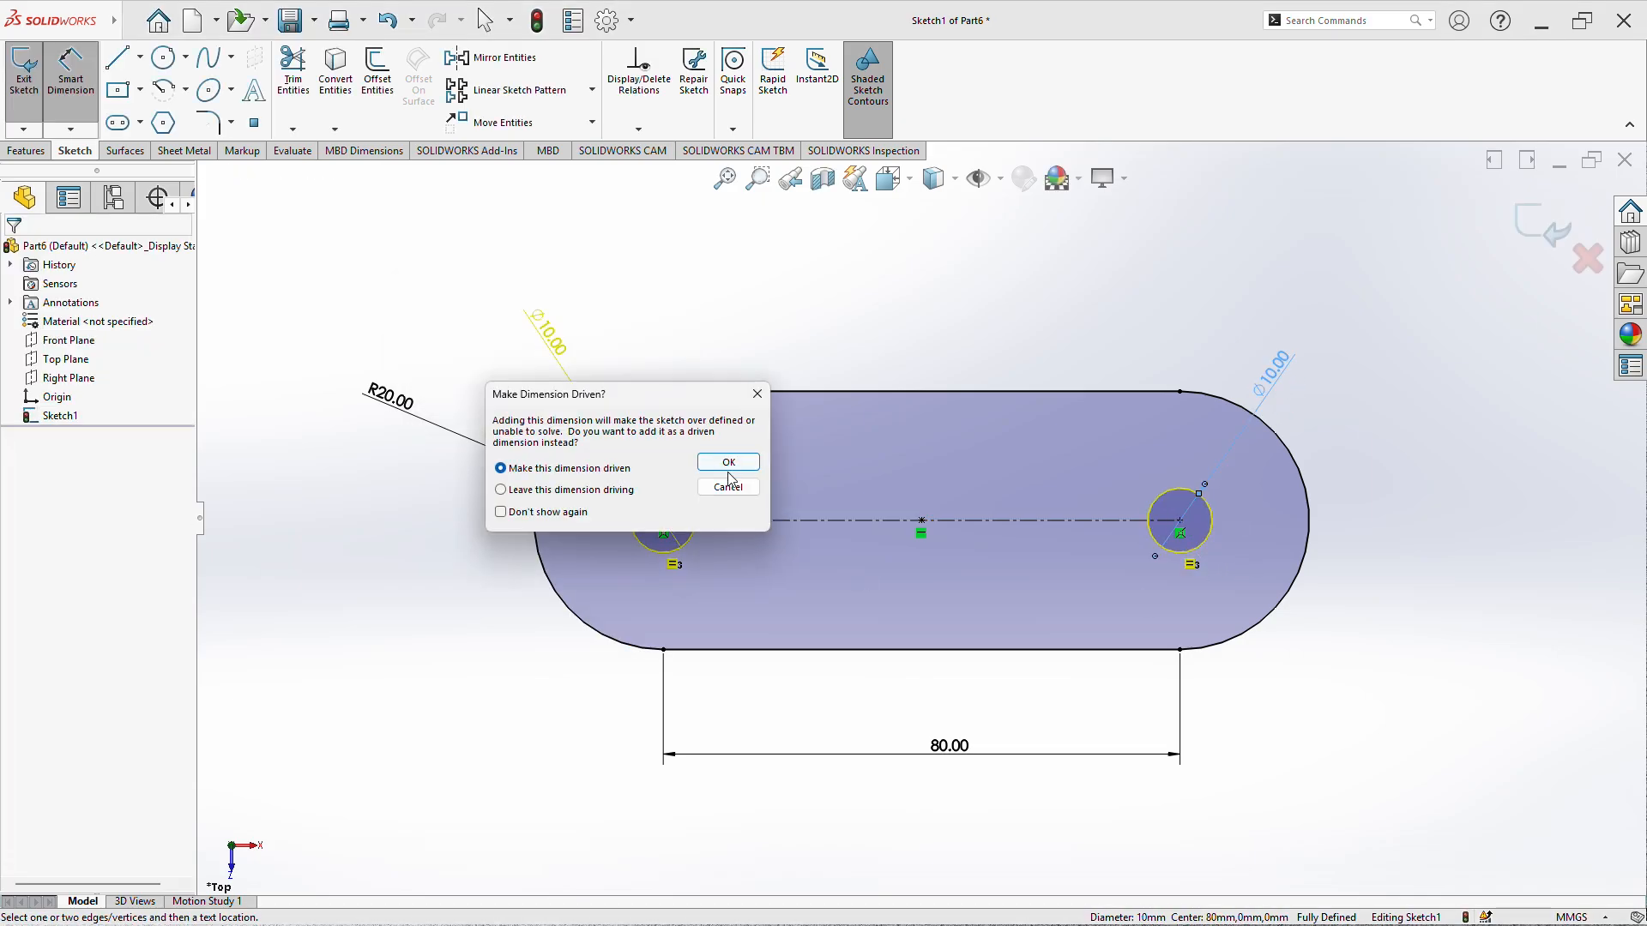
left_click(720, 485)
right_click(1000, 338)
left_click(992, 346)
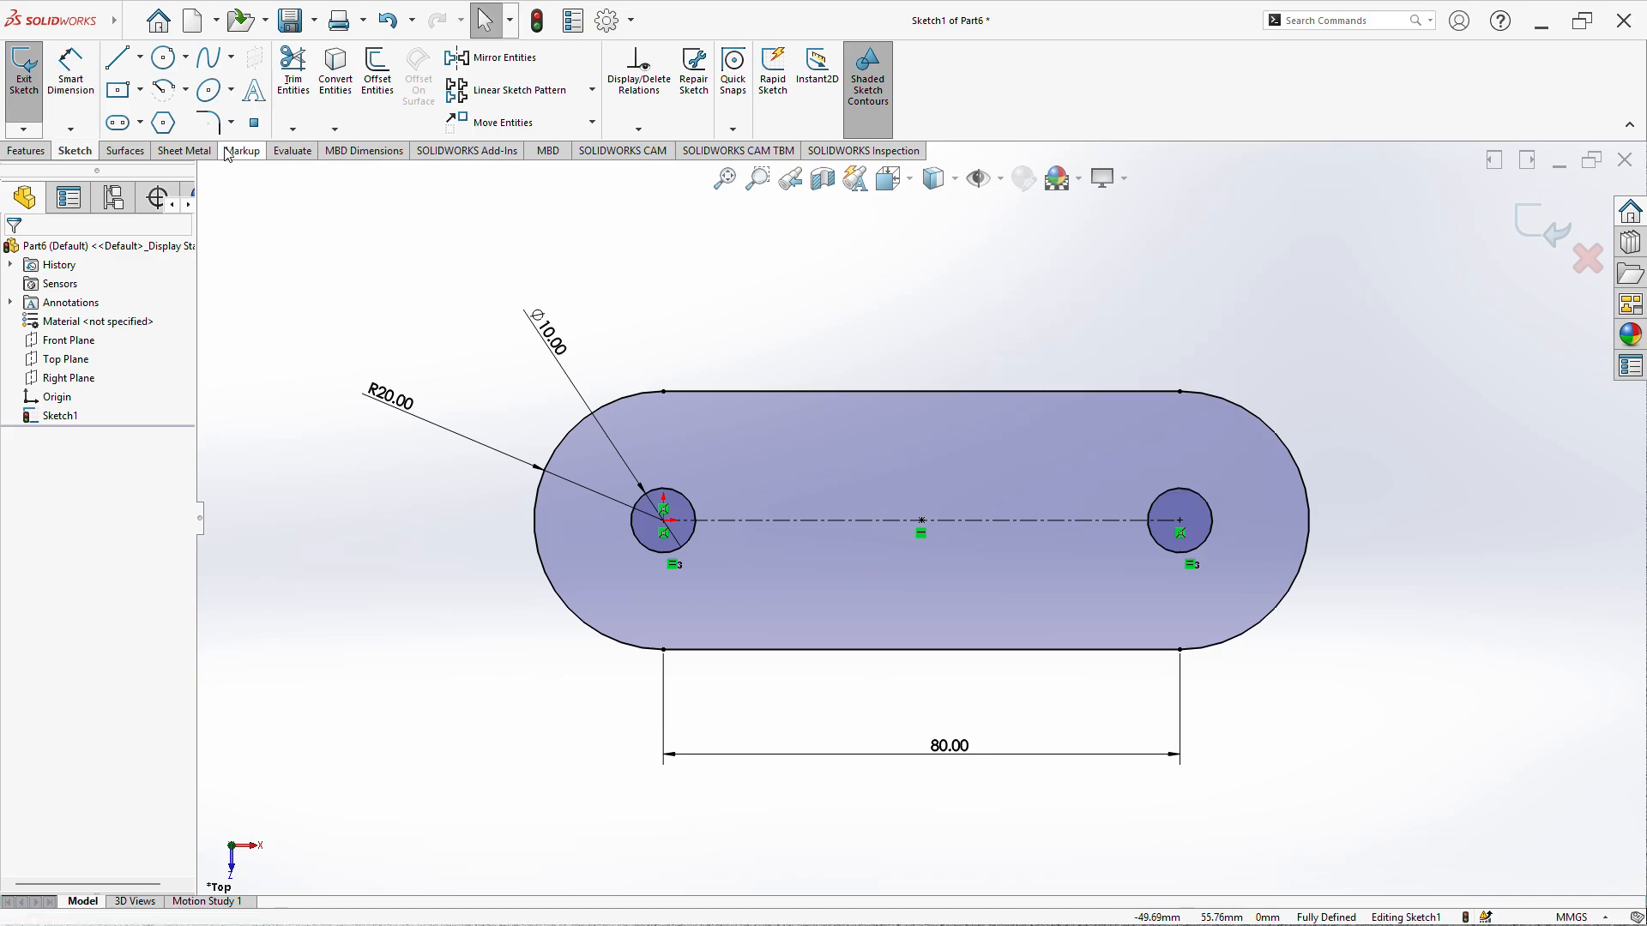
- Extrude the slot profile with its two holes as a Blind boss 15 mm deep
left_click(27, 151)
left_click(32, 70)
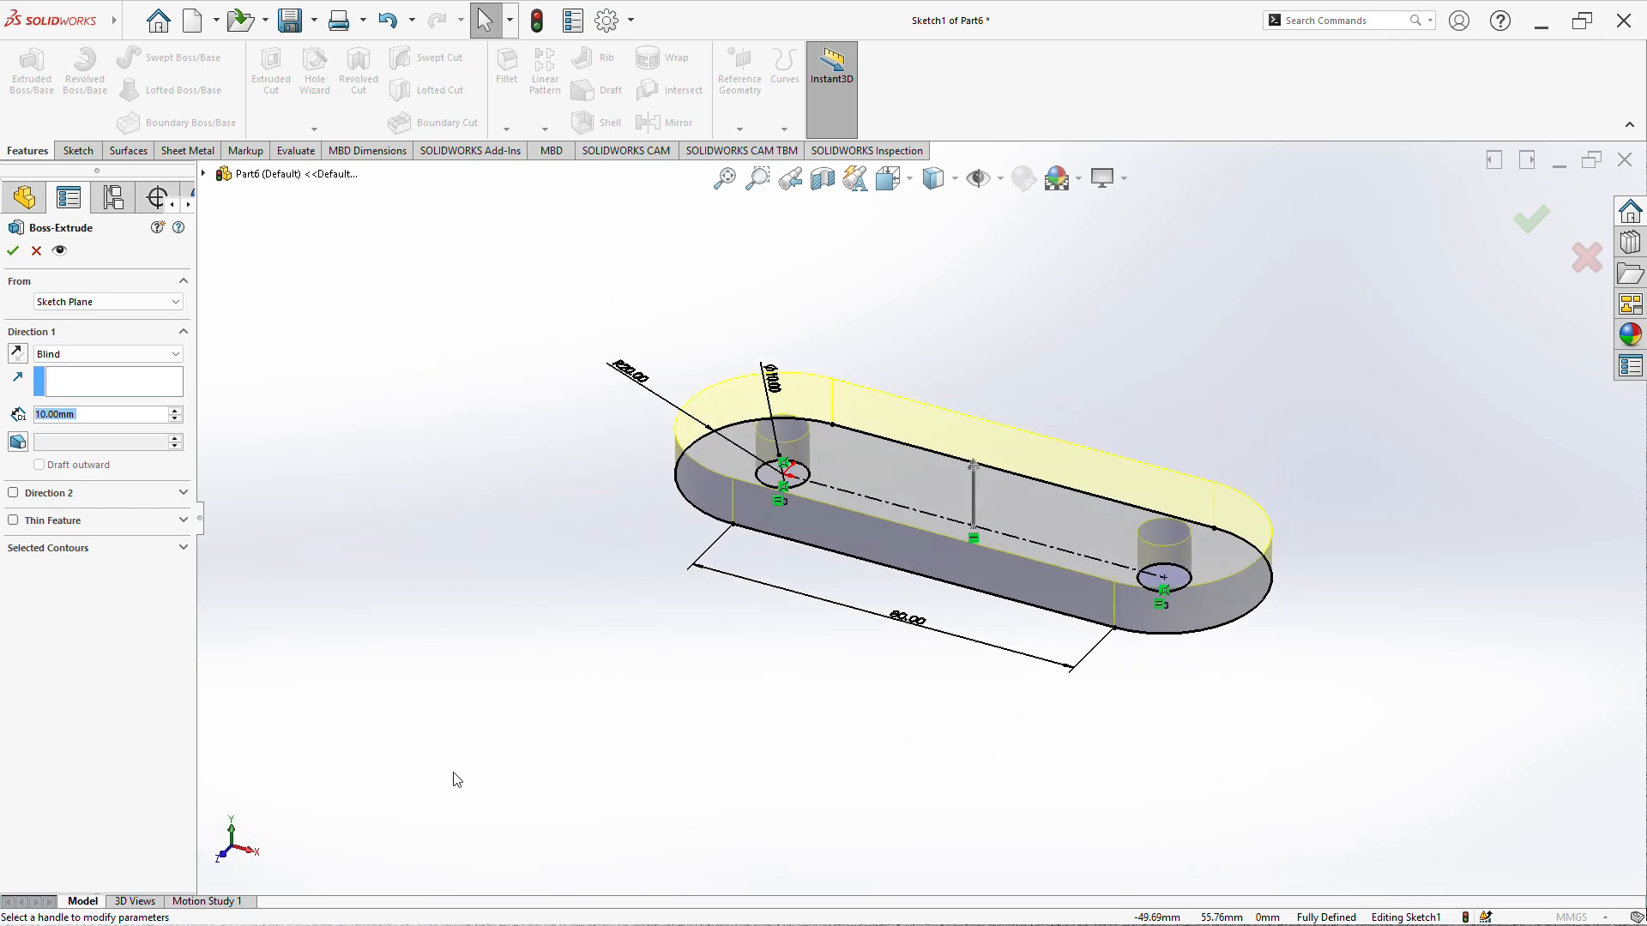
type("15")
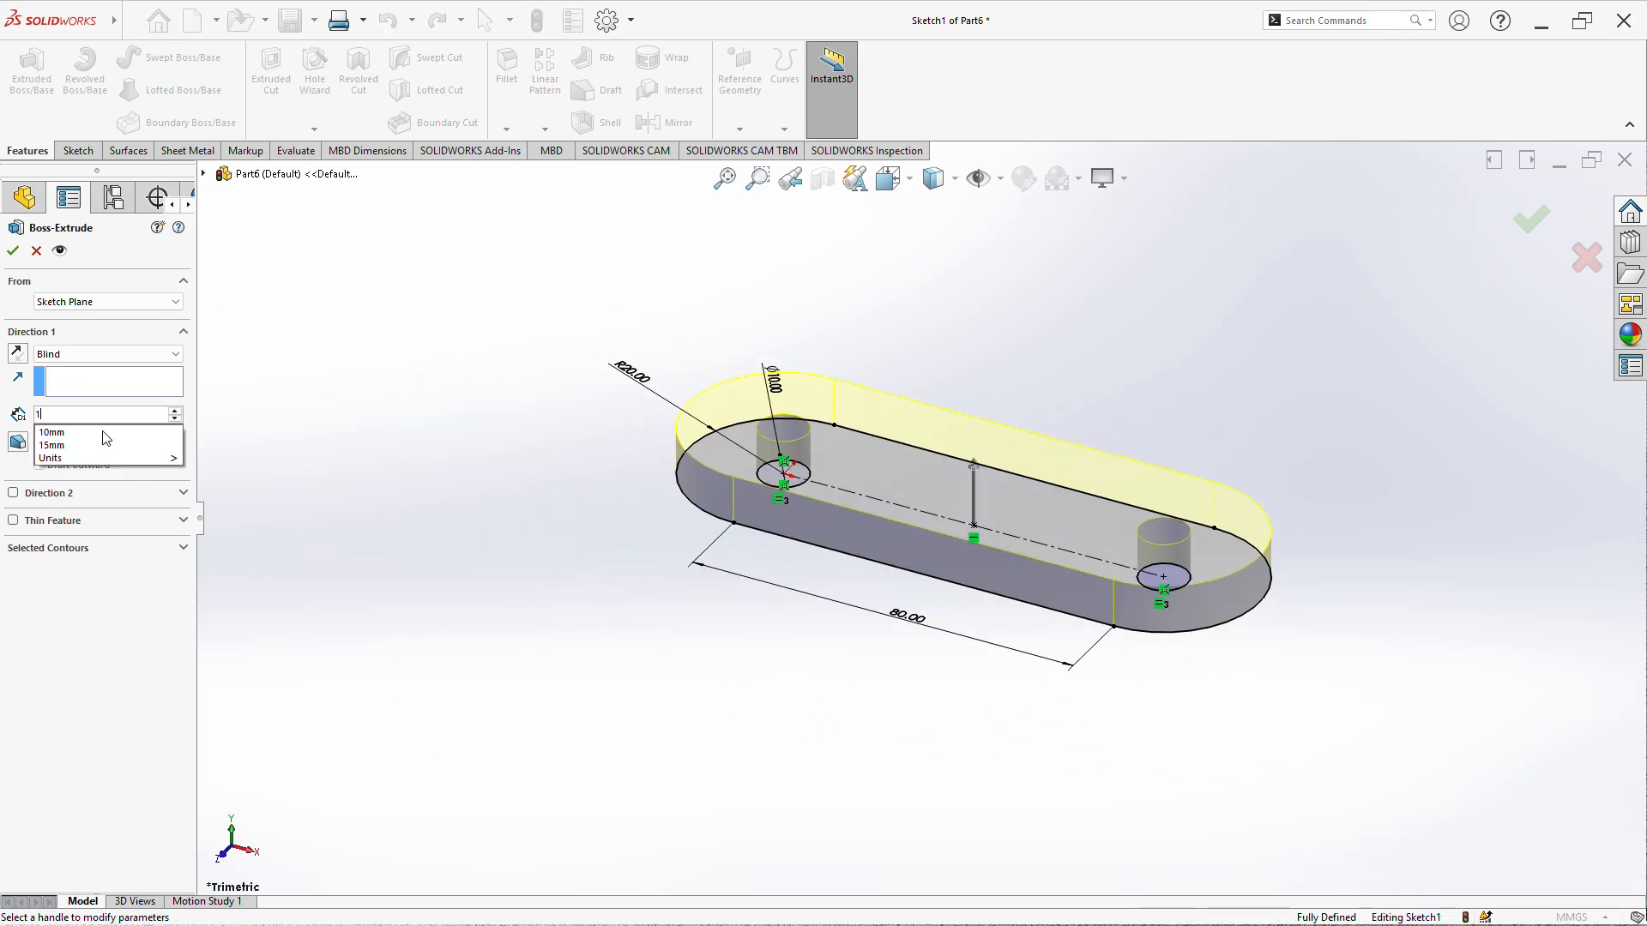
key("Return")
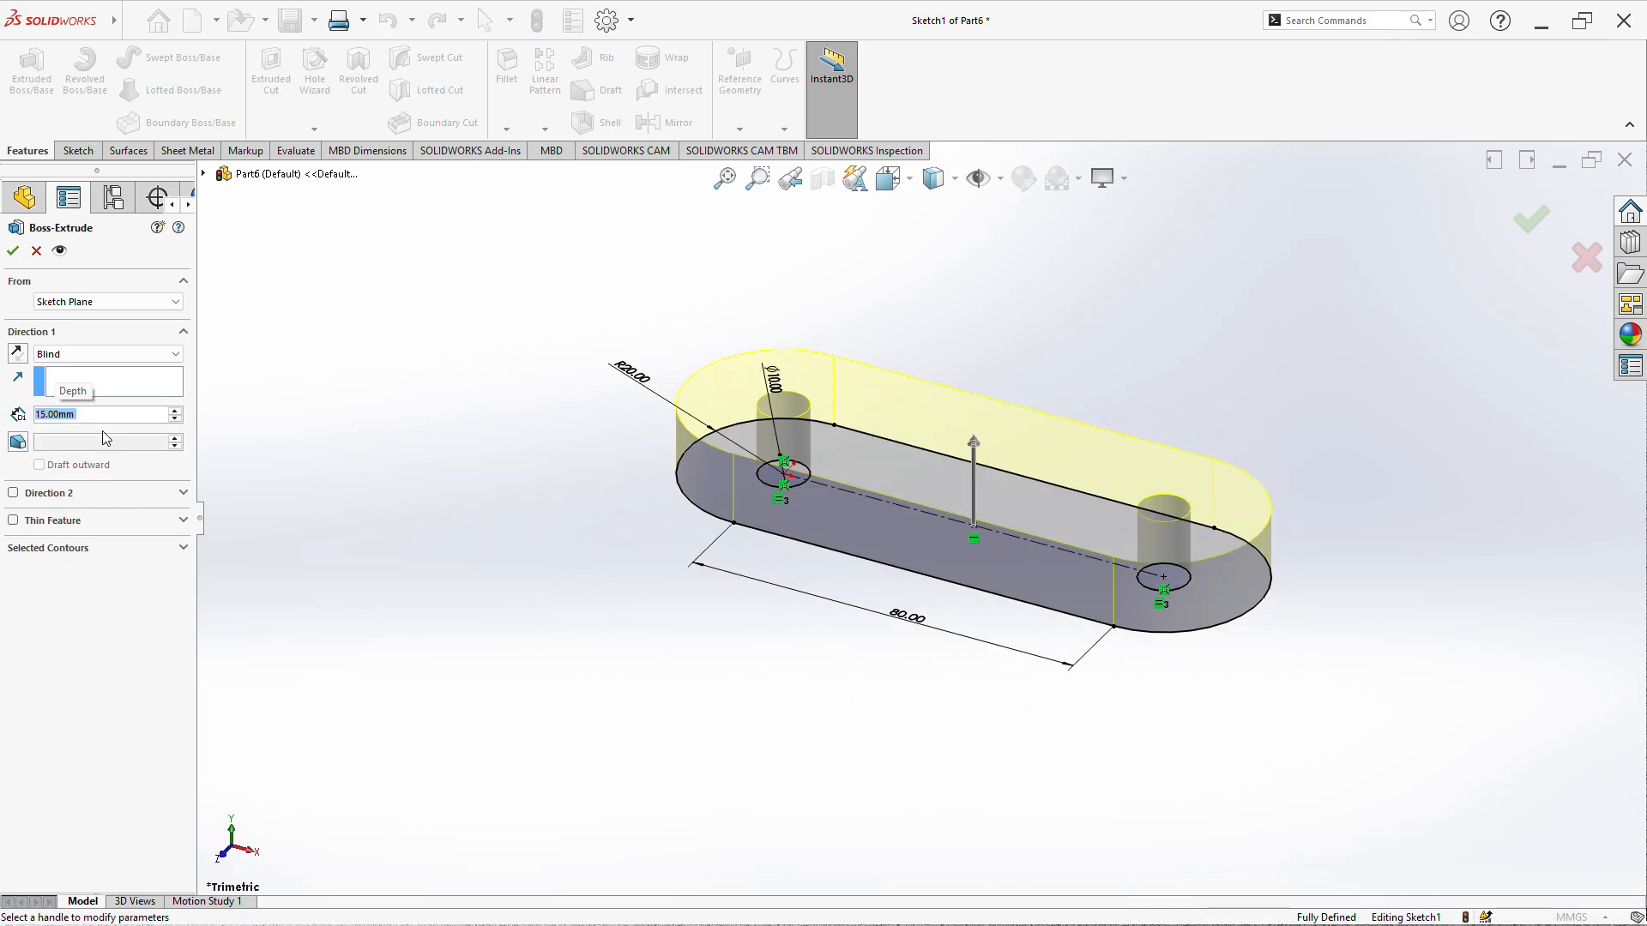
left_click(12, 251)
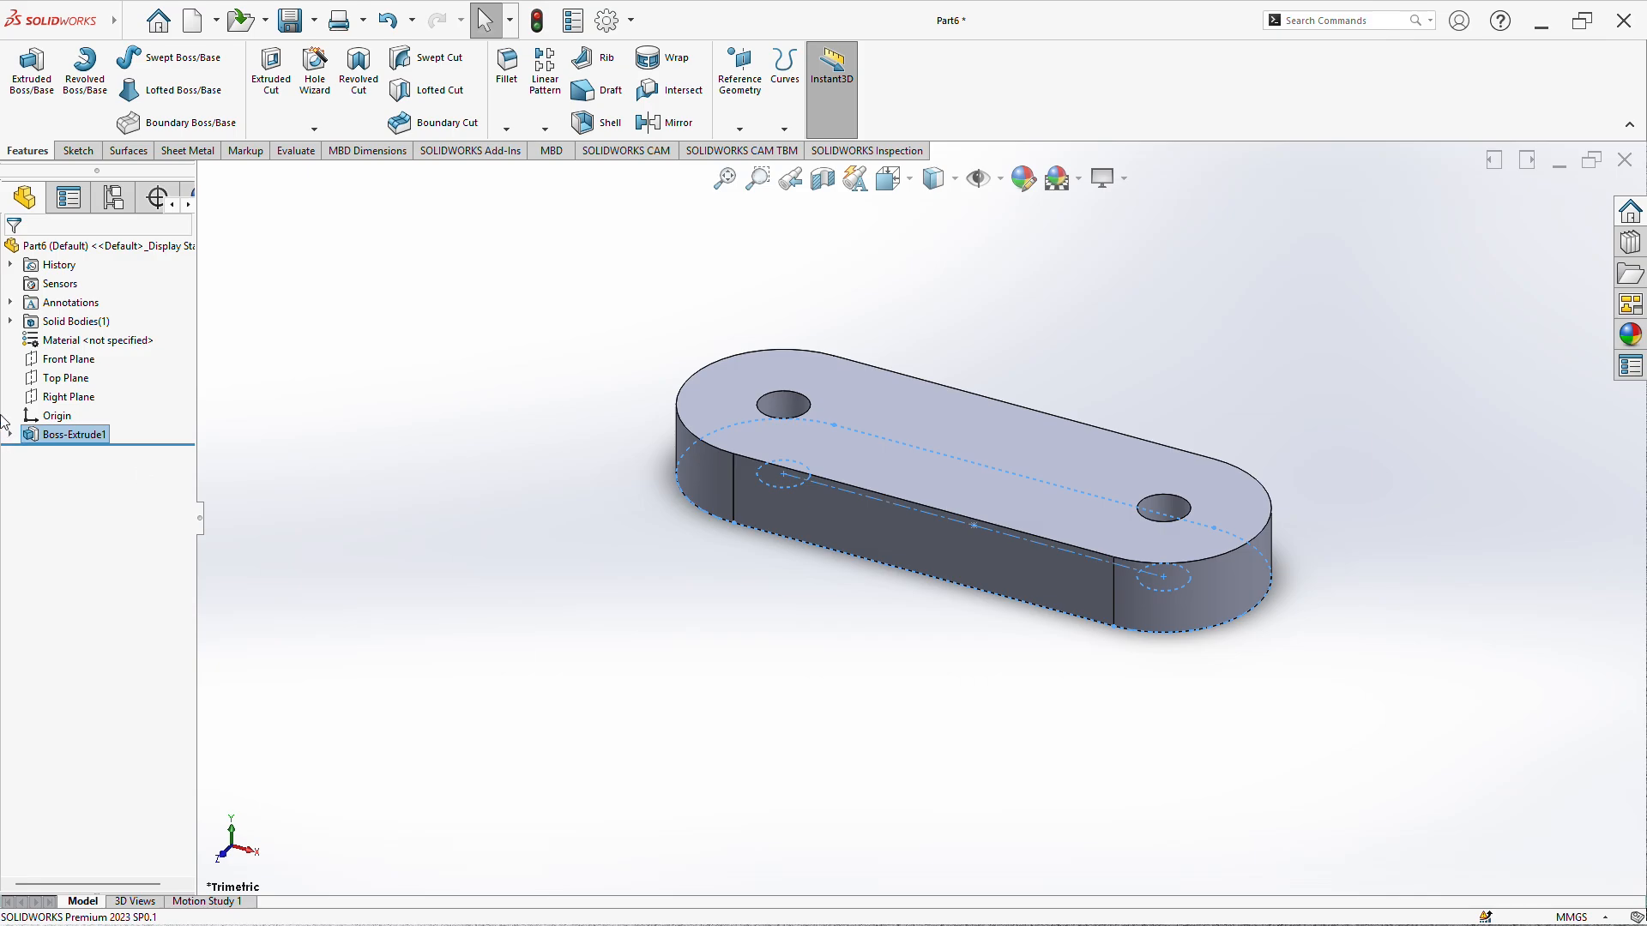
- Start a sketch on the Front Plane and draw a vertical centerline about 51 mm long upward from the middle of the body's bottom edge
left_click(64, 360)
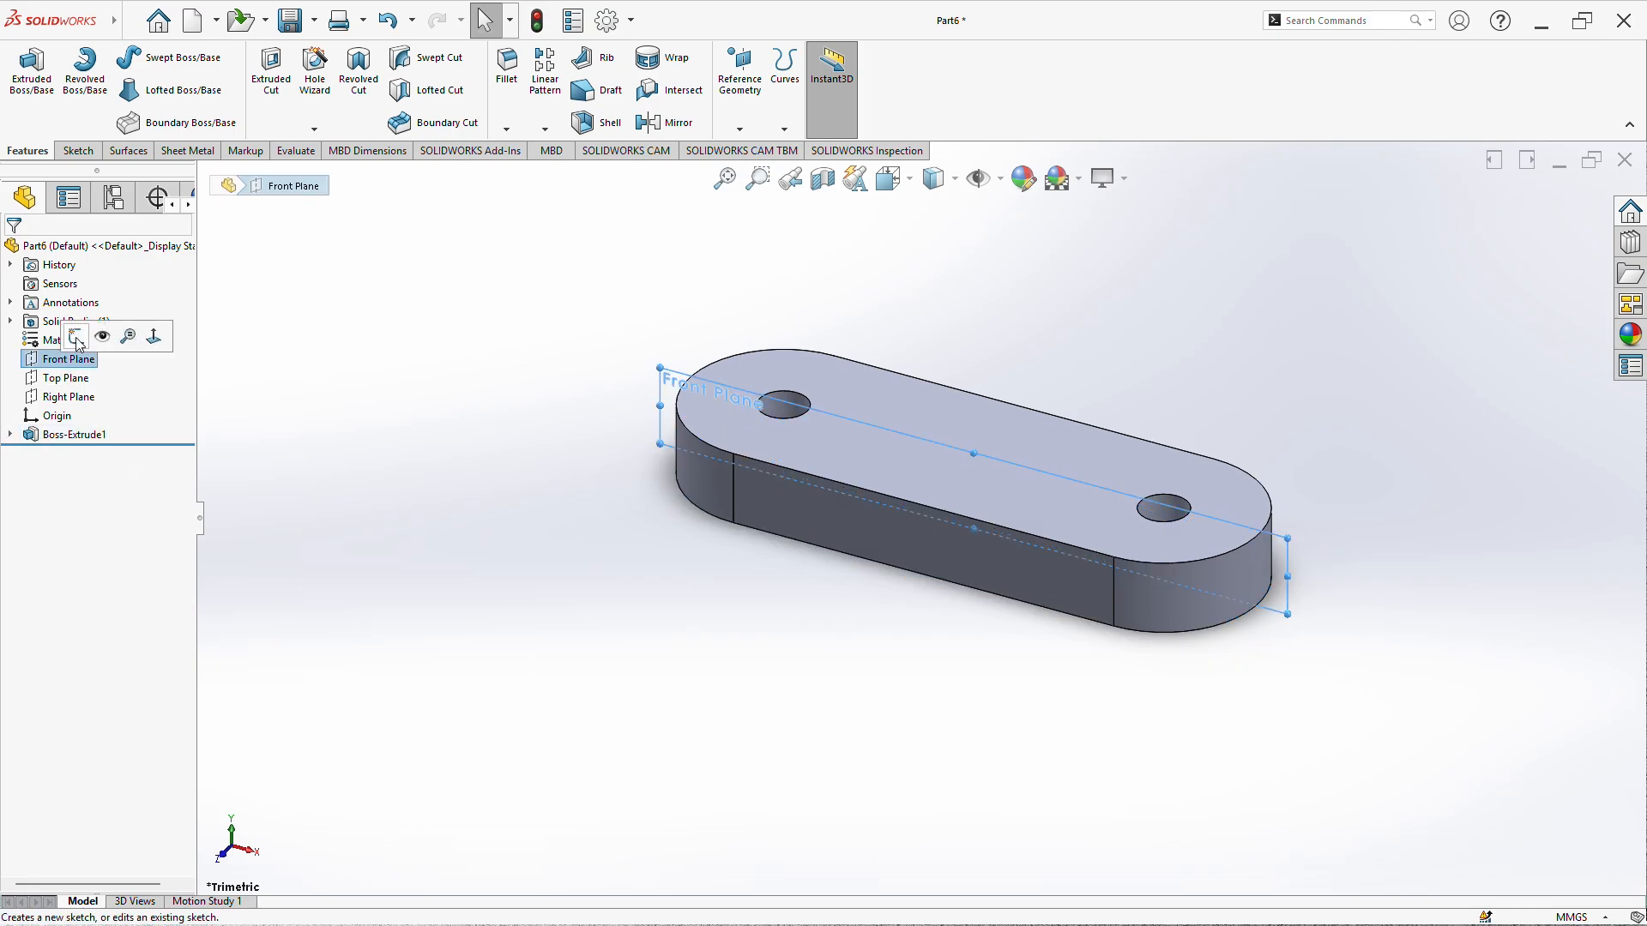
left_click(75, 336)
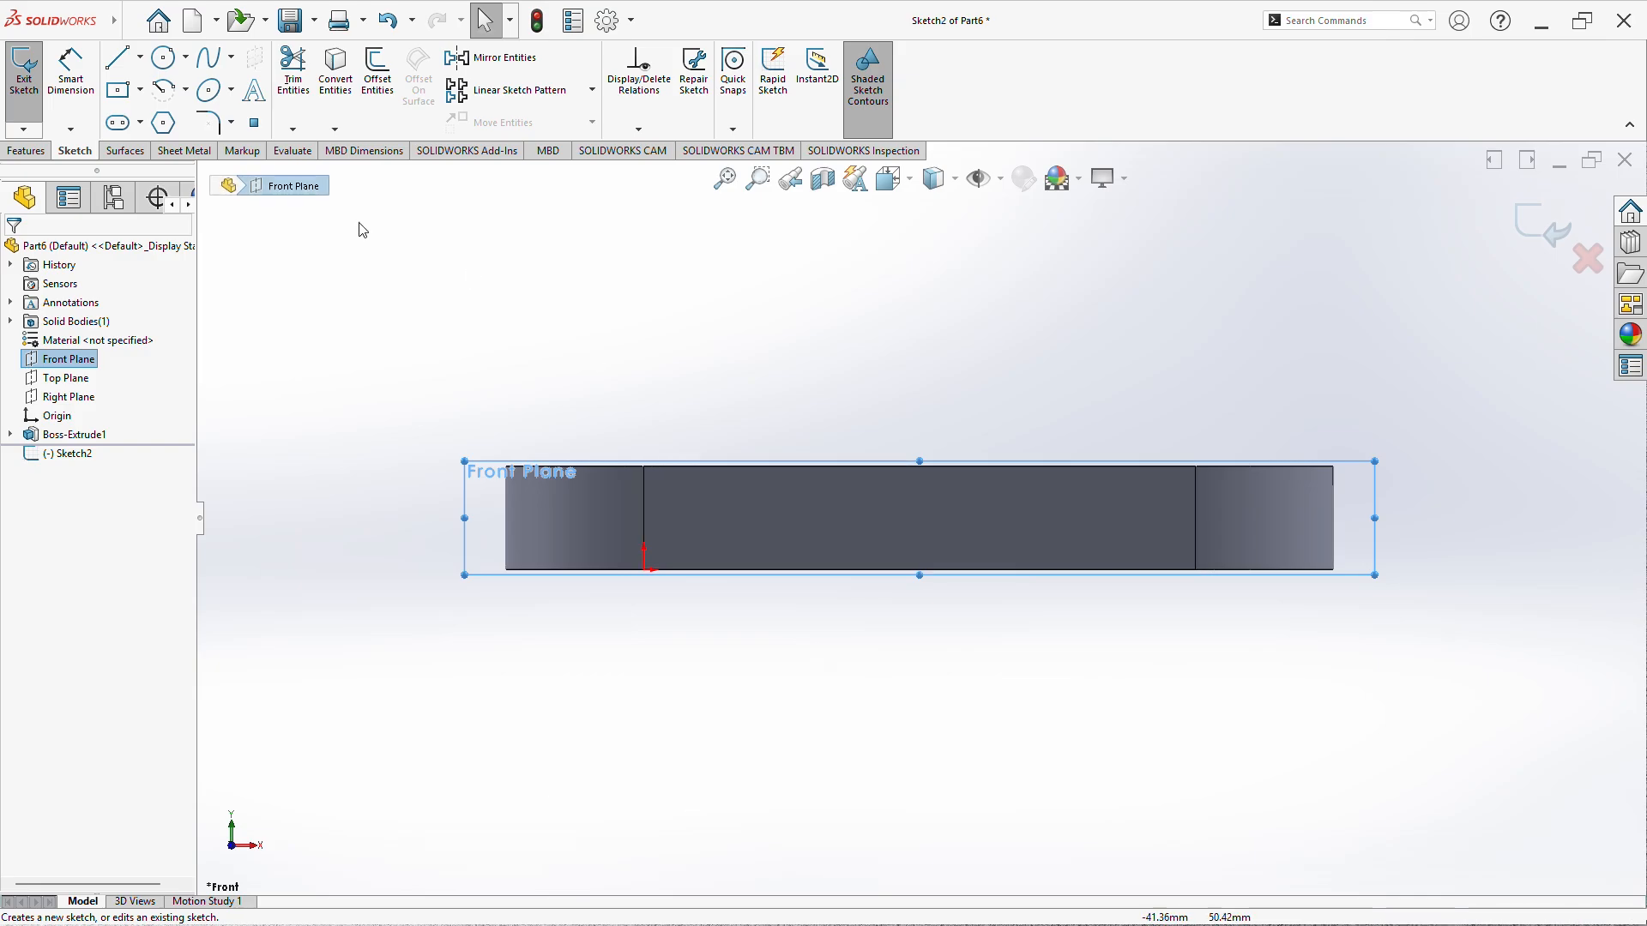
left_click(139, 64)
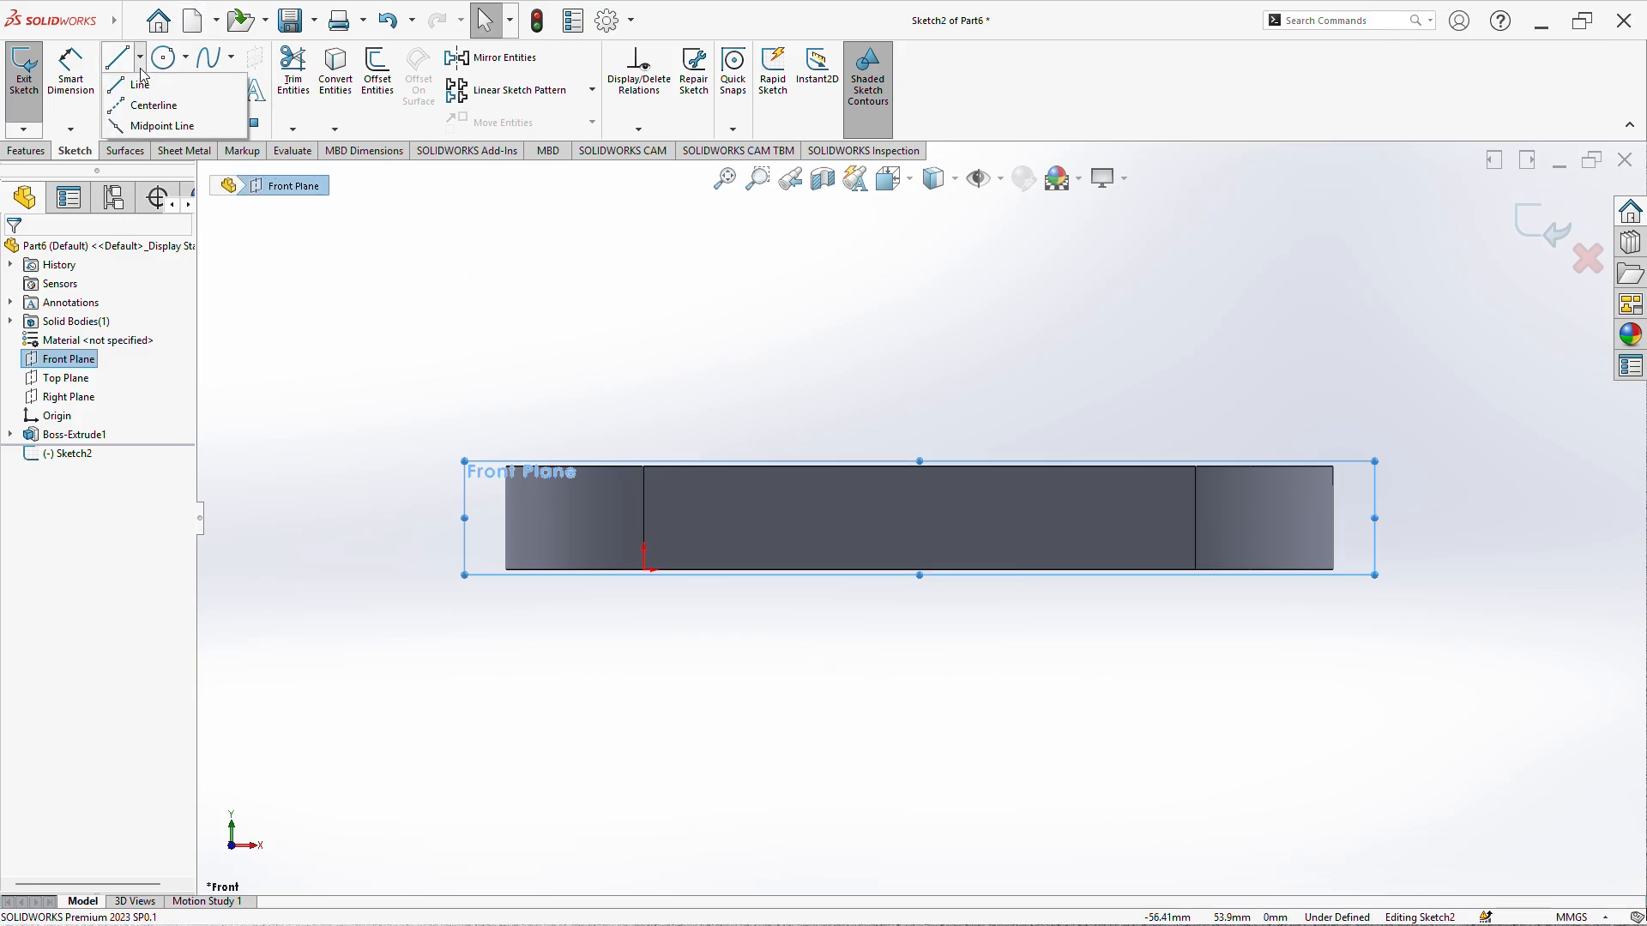
left_click(166, 112)
left_click(39, 445)
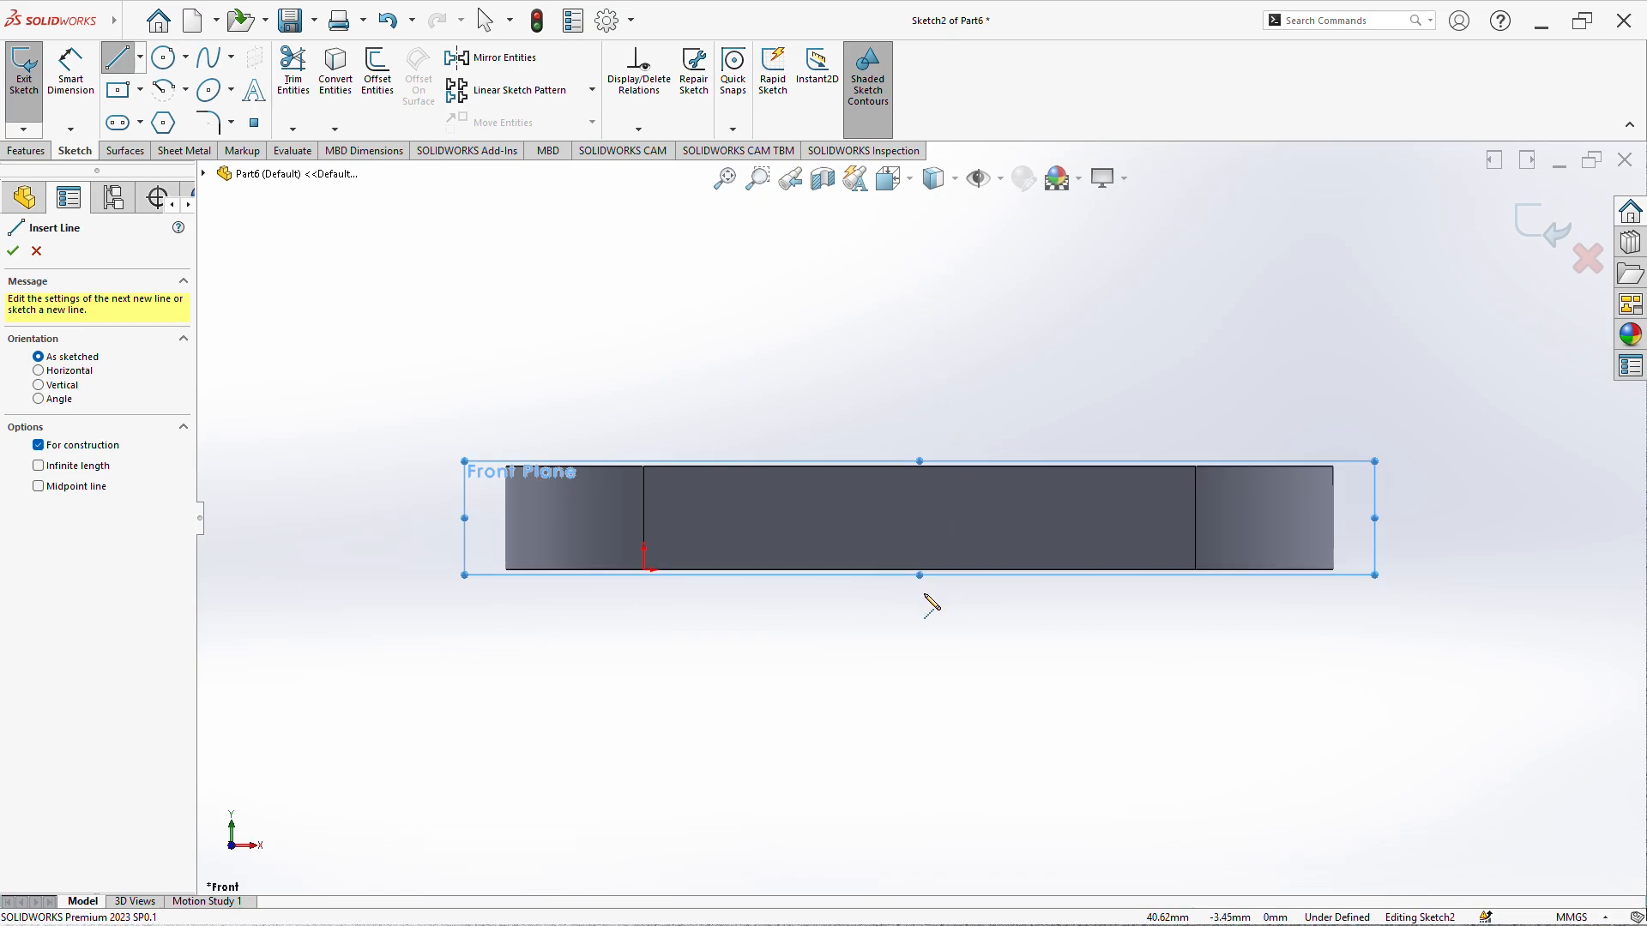
left_click(918, 570)
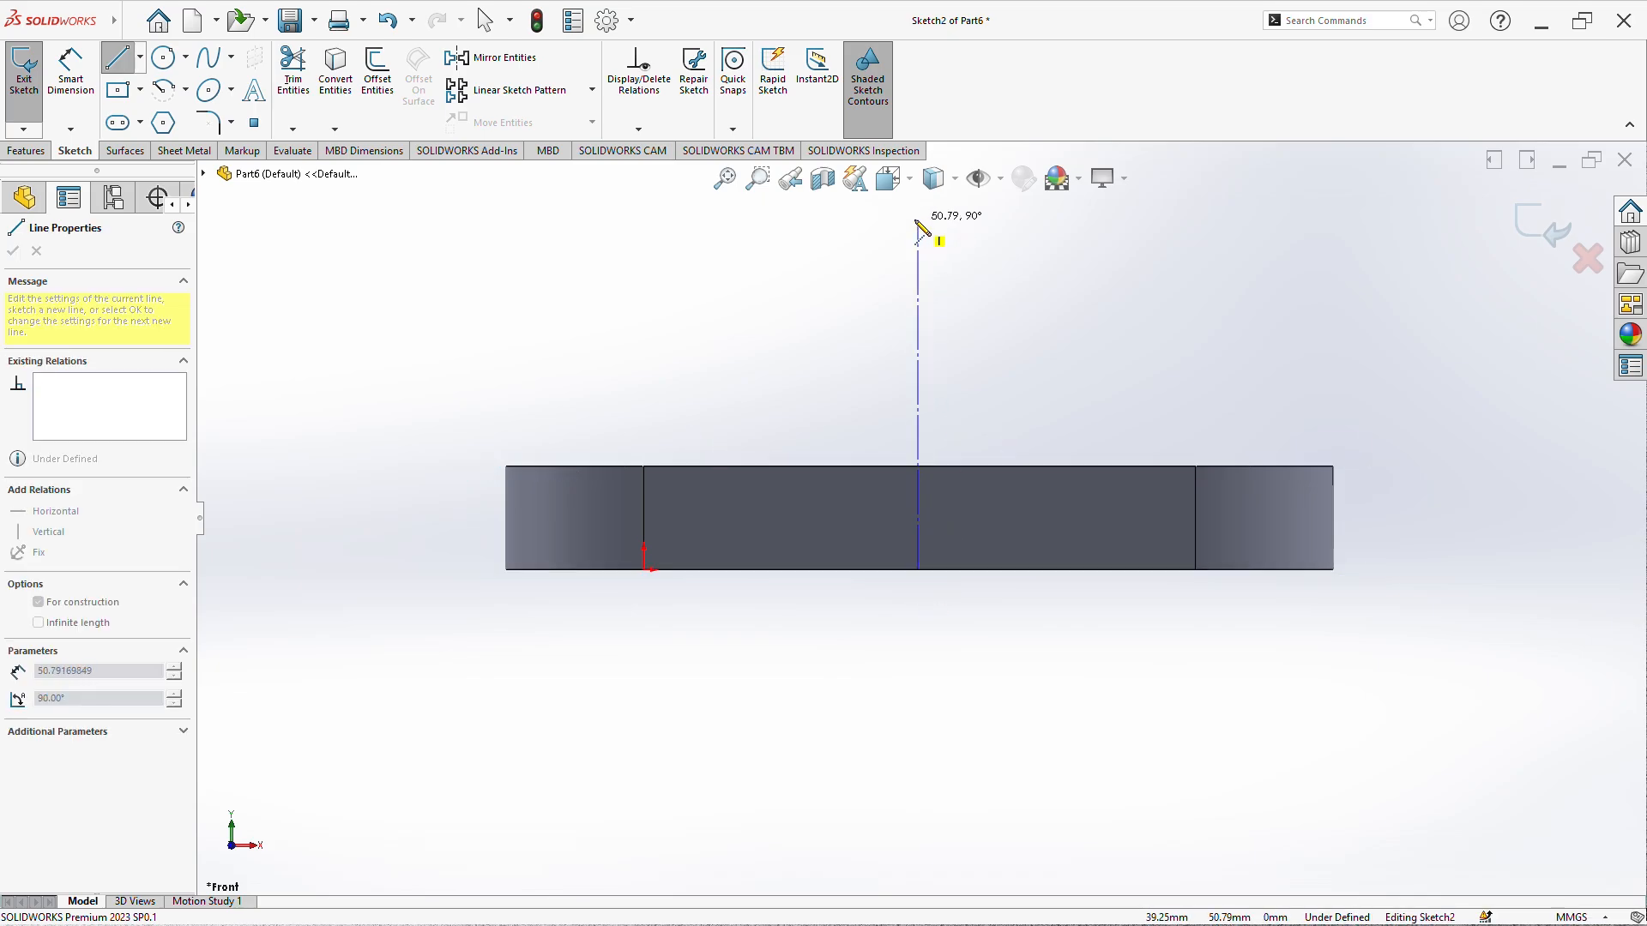
left_click(919, 217)
right_click(922, 218)
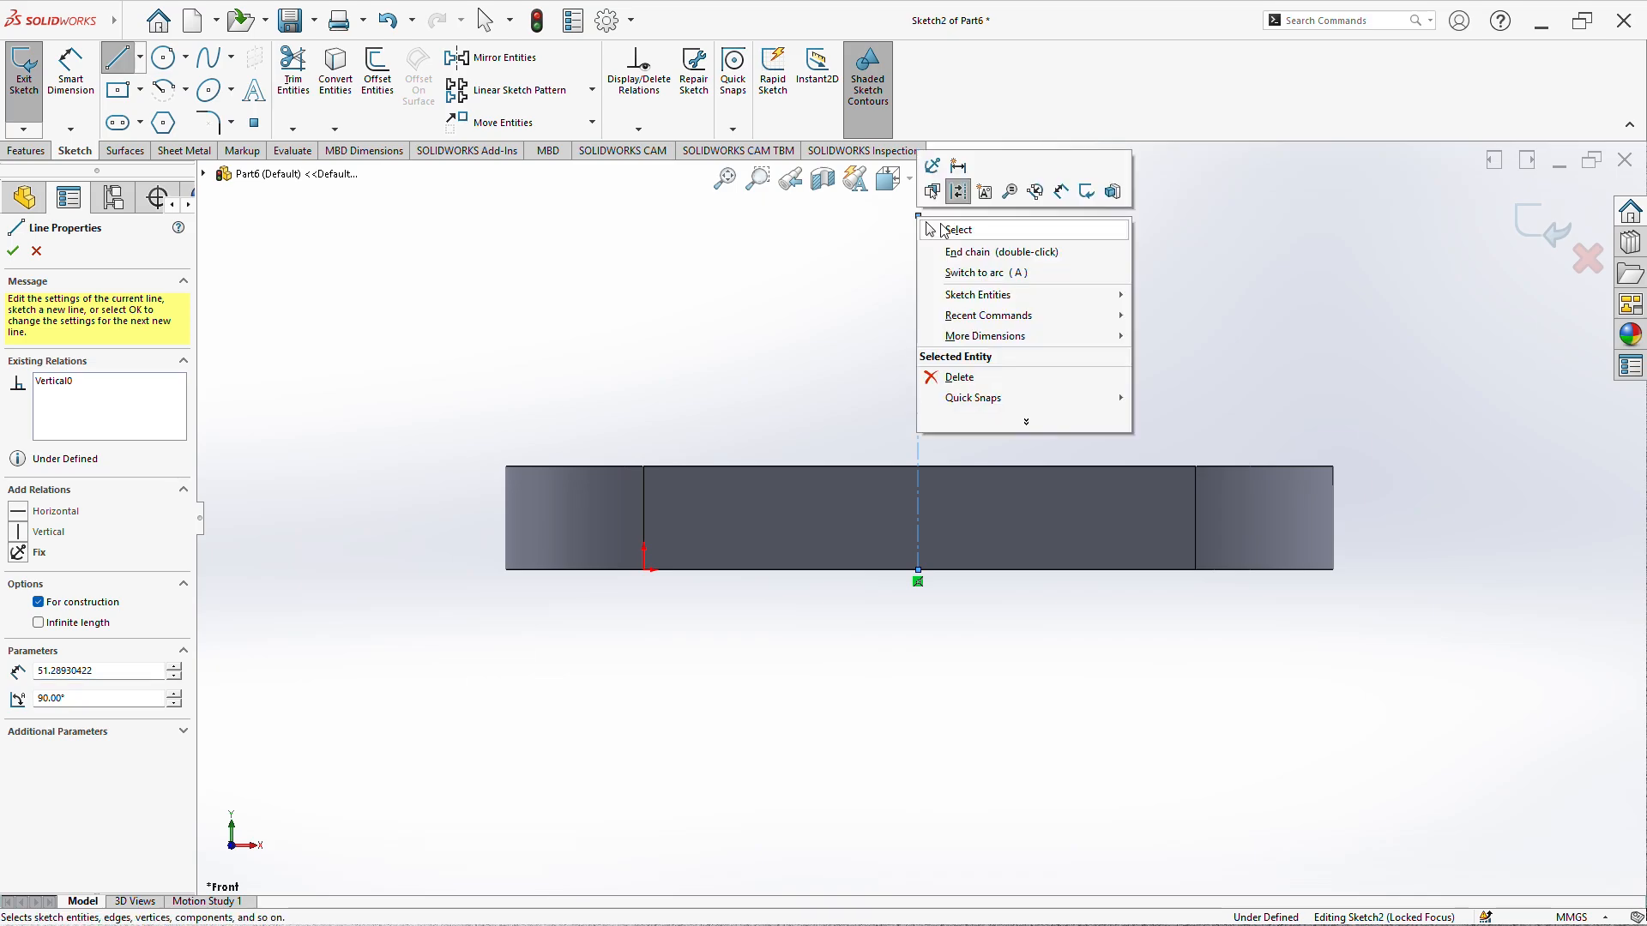
left_click(952, 228)
right_click(667, 309)
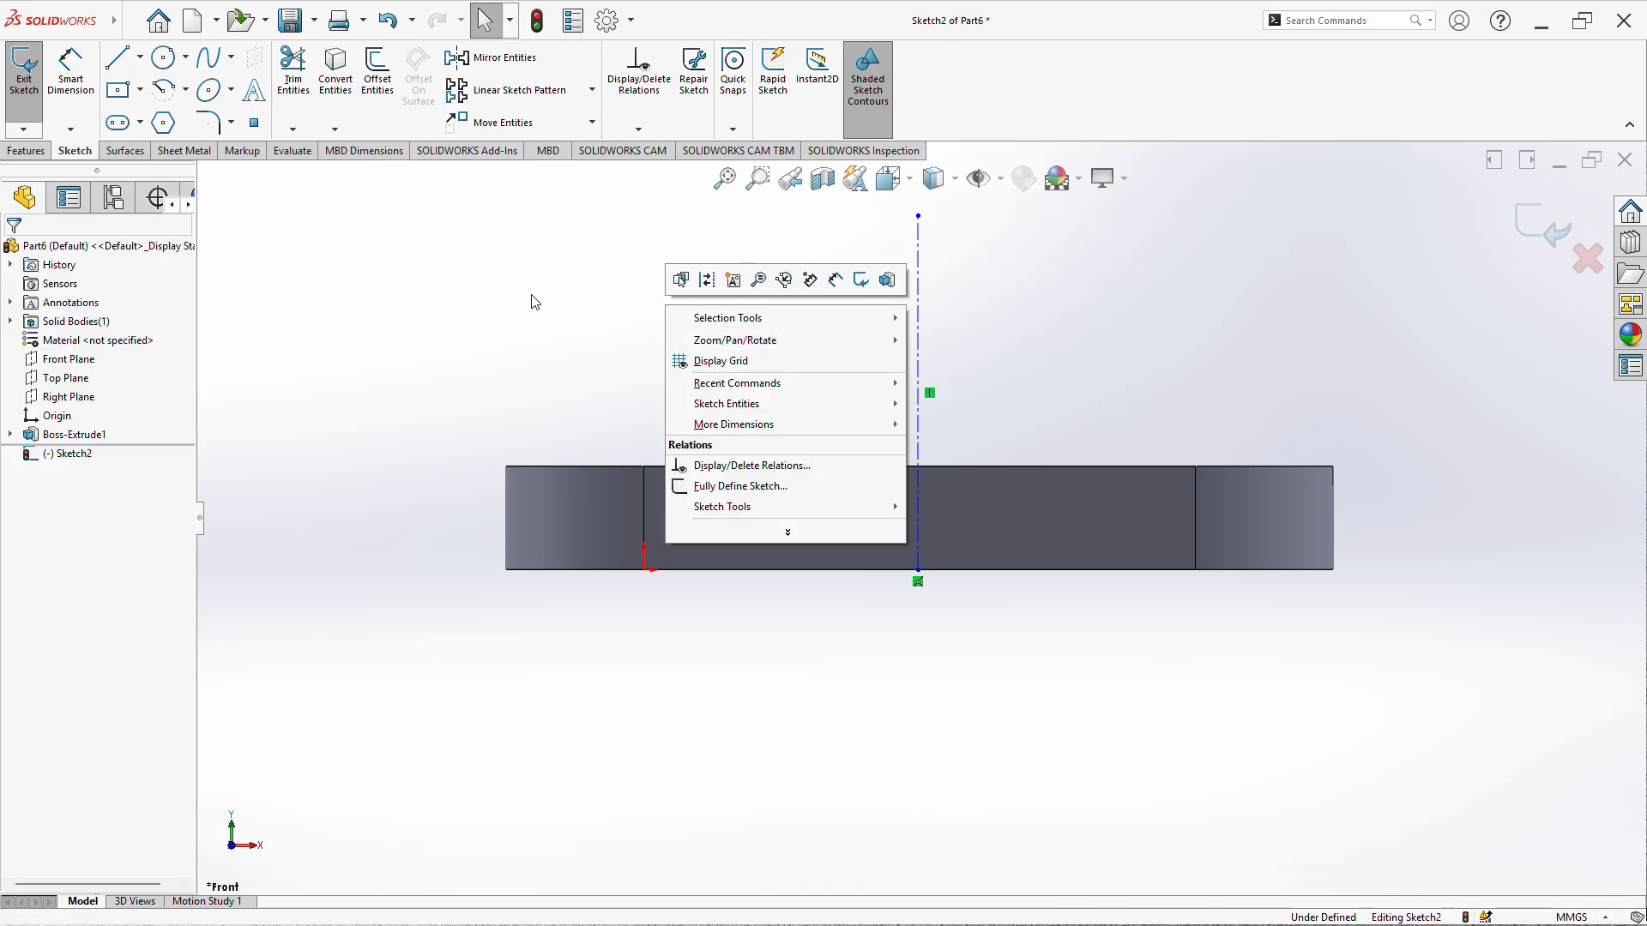
left_click(375, 284)
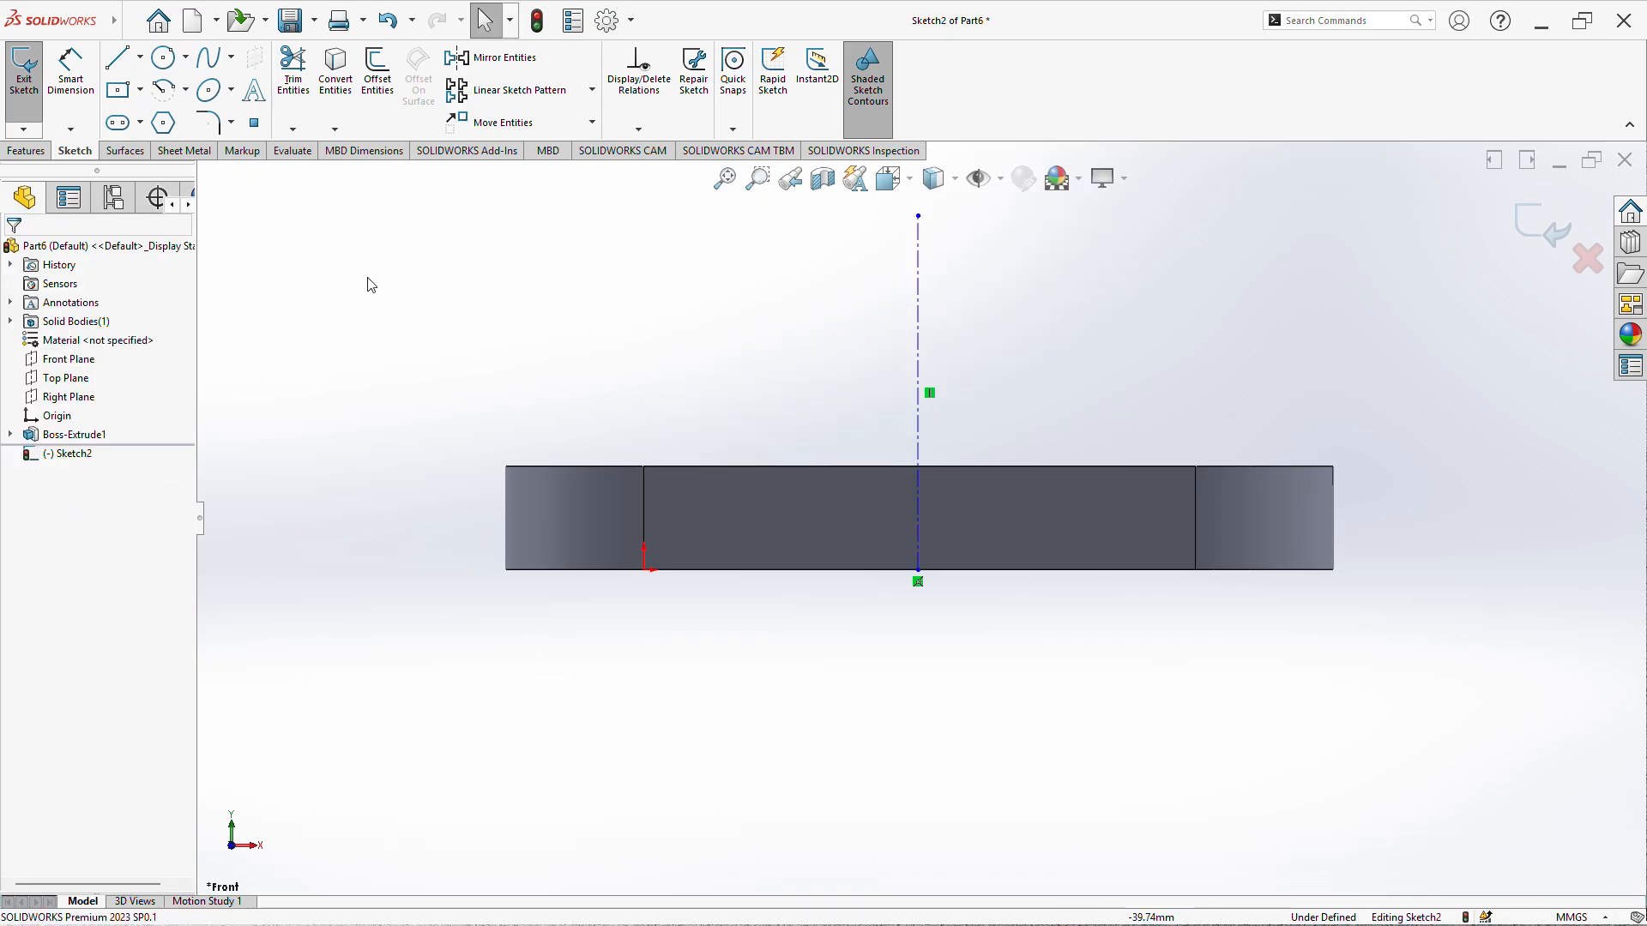
- Draw a horizontal line about 15 mm long from the centerline's lower endpoint along the body's bottom edge toward the origin
left_click(118, 67)
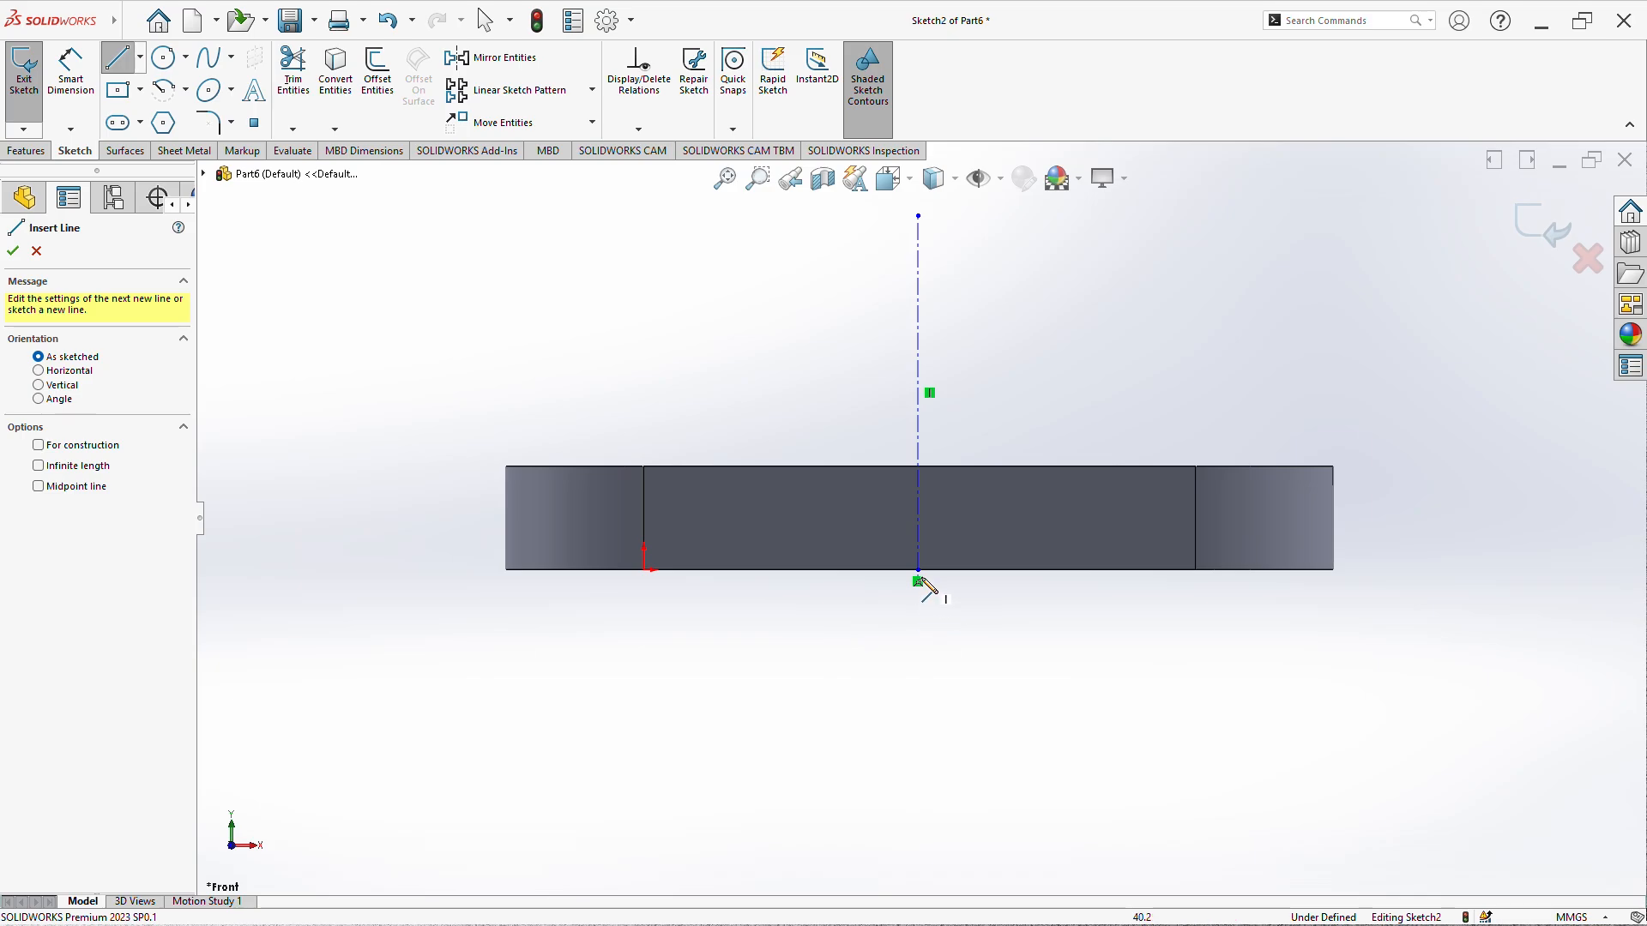
left_click(918, 570)
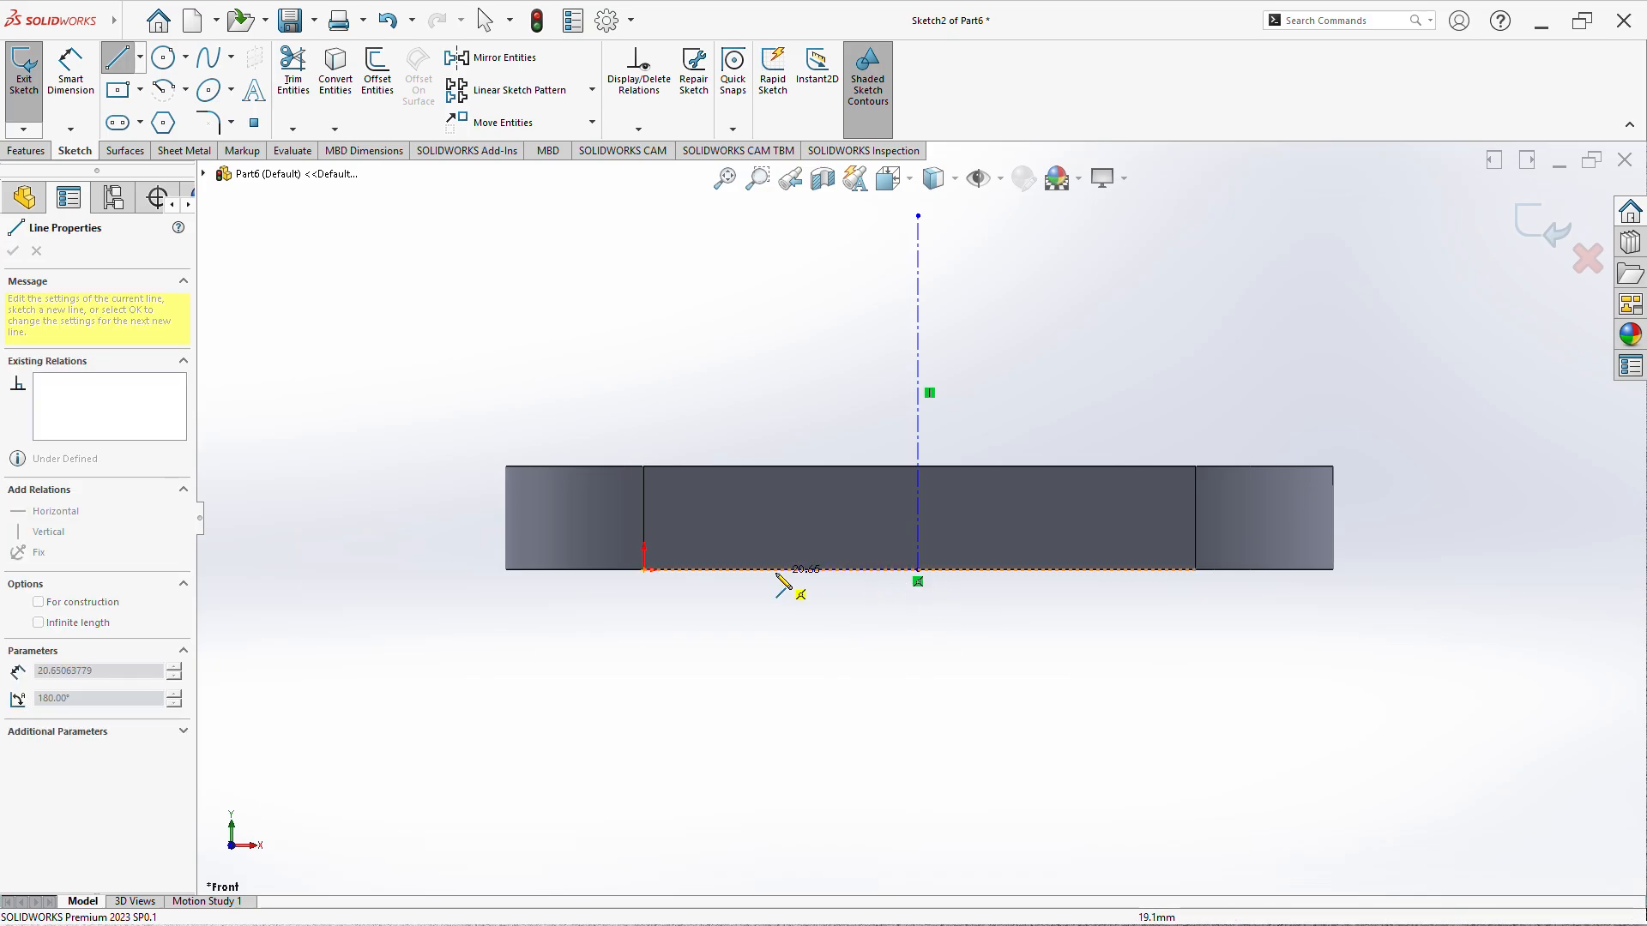
left_click(816, 570)
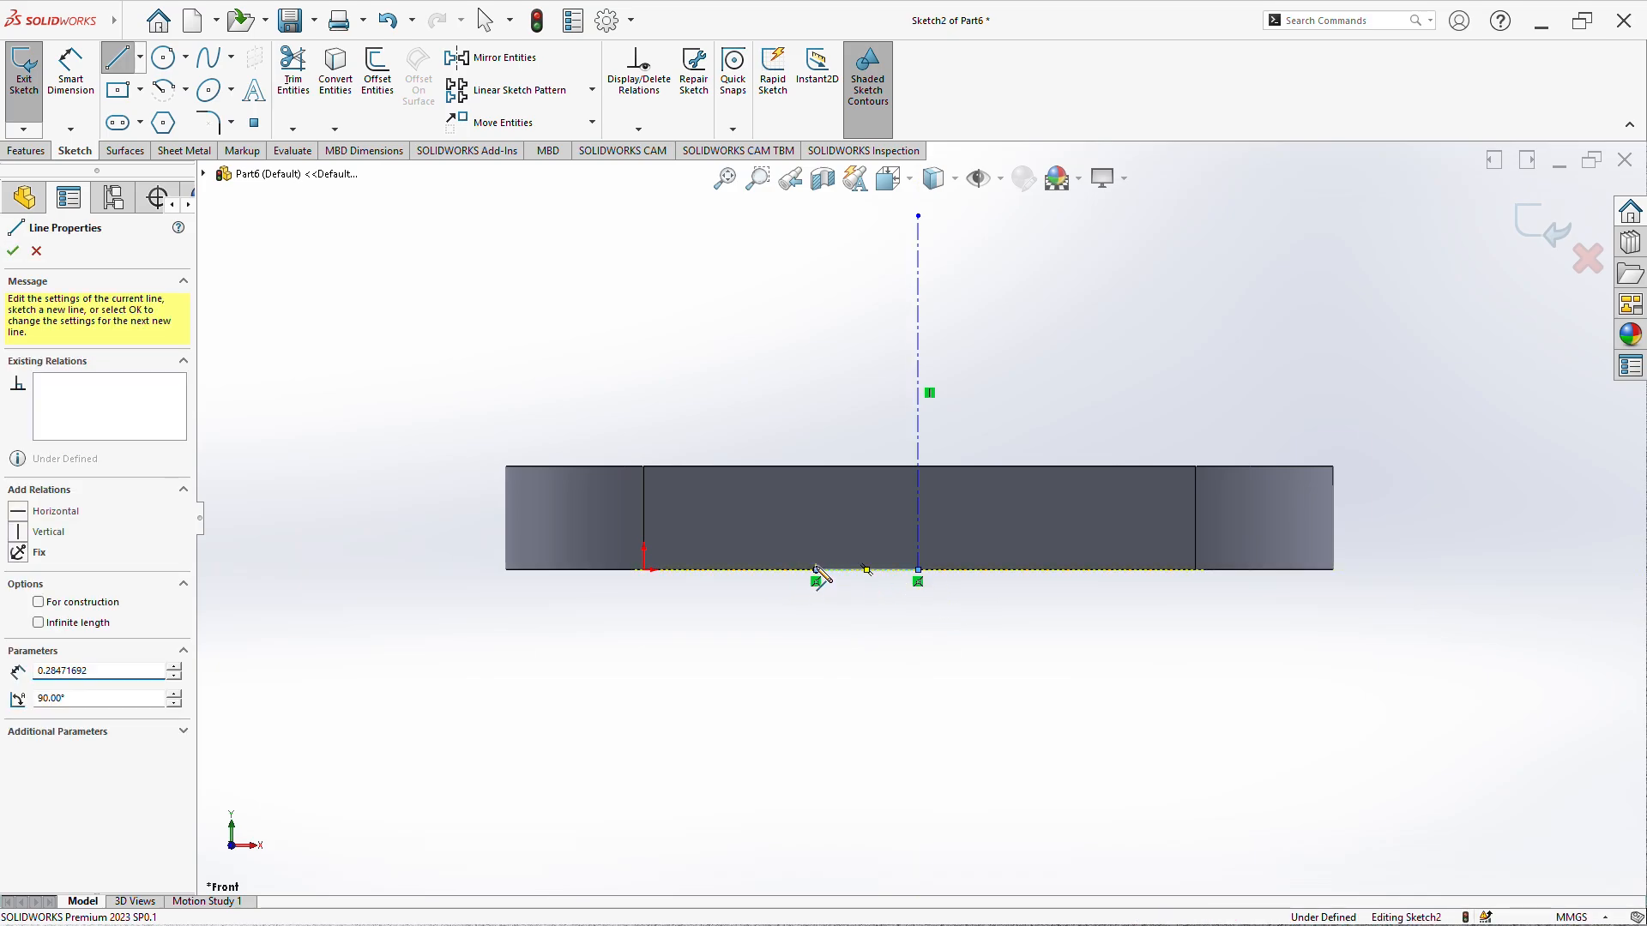
key("Escape")
key("Escape")
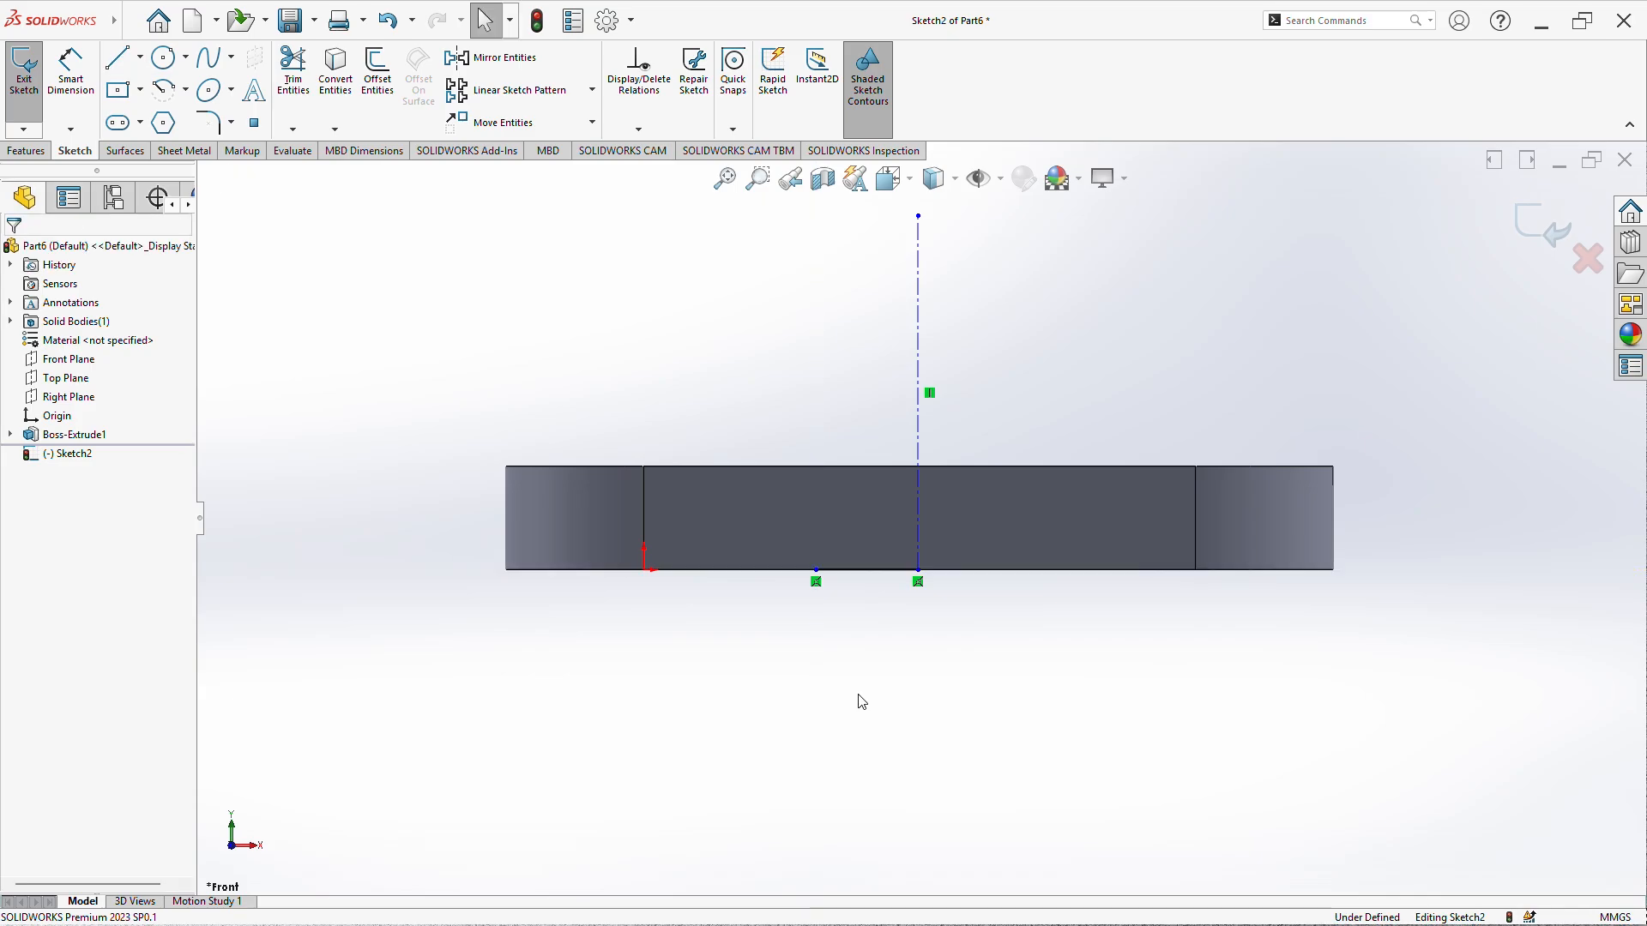
- Dimension the horizontal base line to a length of 15 mm
right_click_drag(857, 699, 867, 610)
left_click(864, 580)
left_click(869, 634)
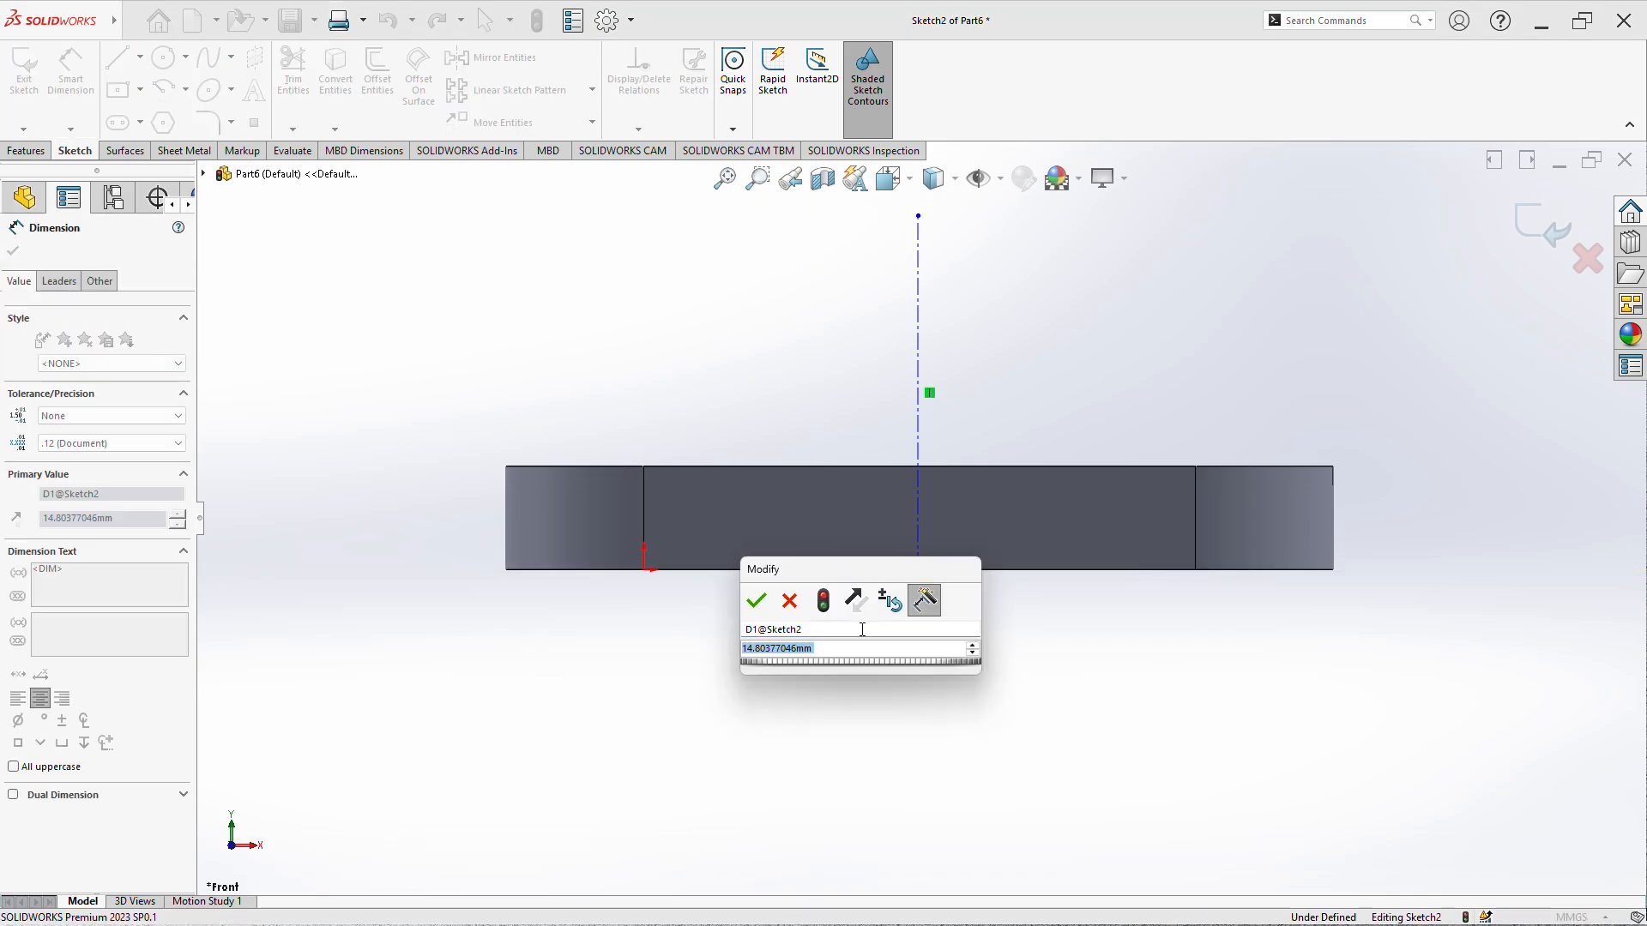
type("15")
key("Return")
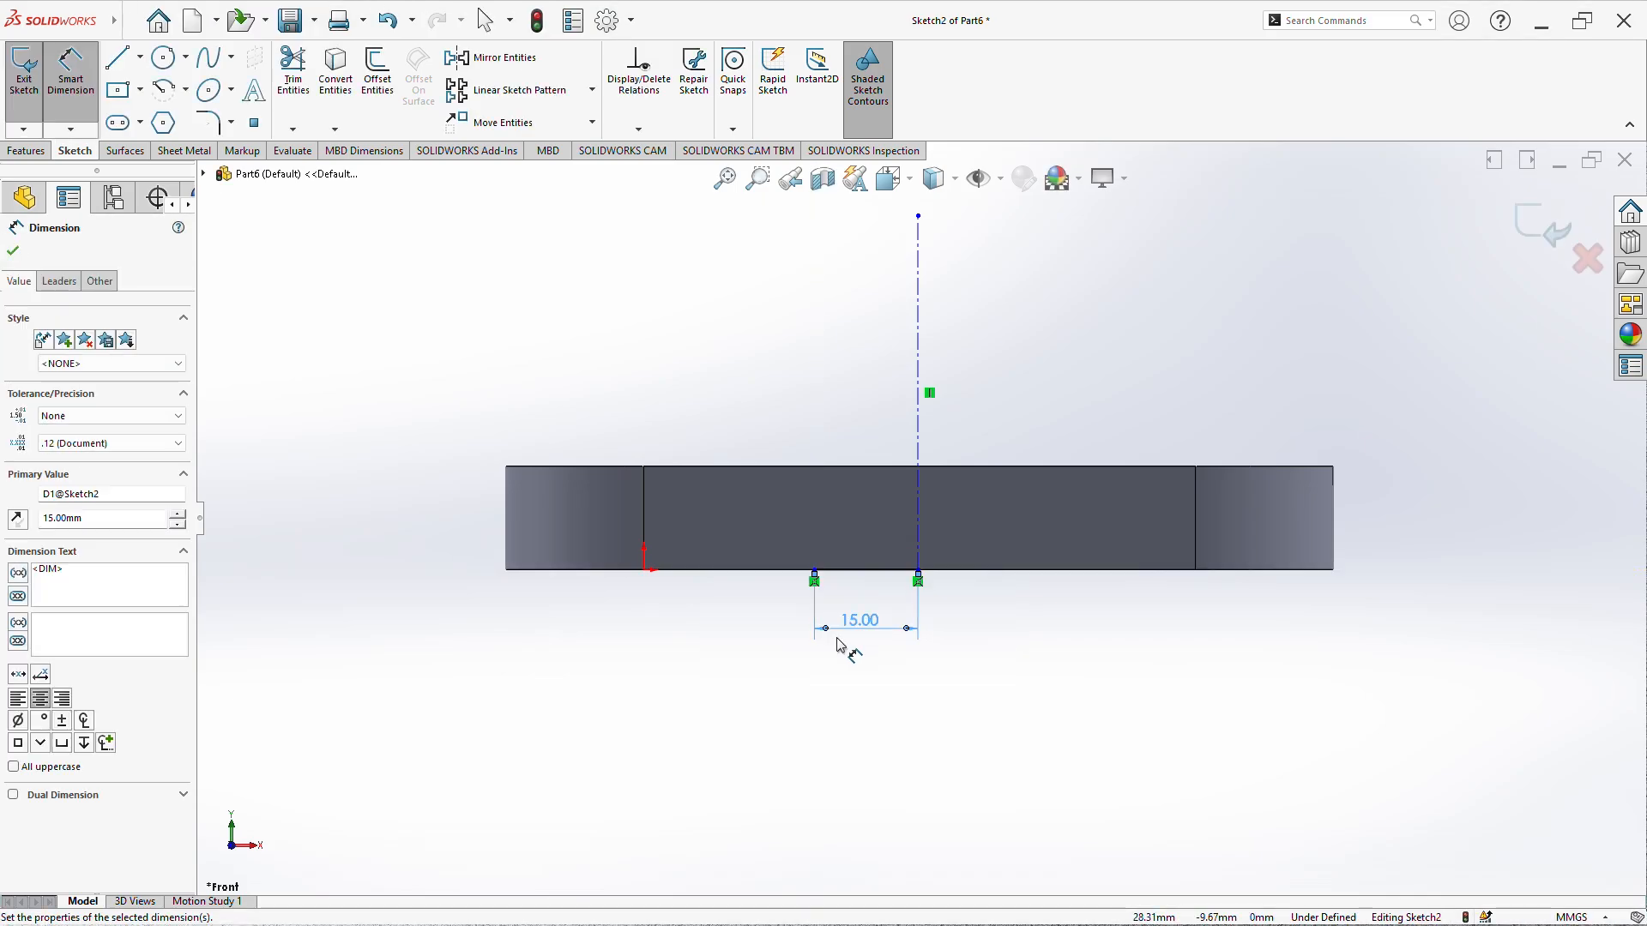
- Draw a vertical line from the base line's outer end up to the body's top edge, about 15 mm long
left_click(116, 58)
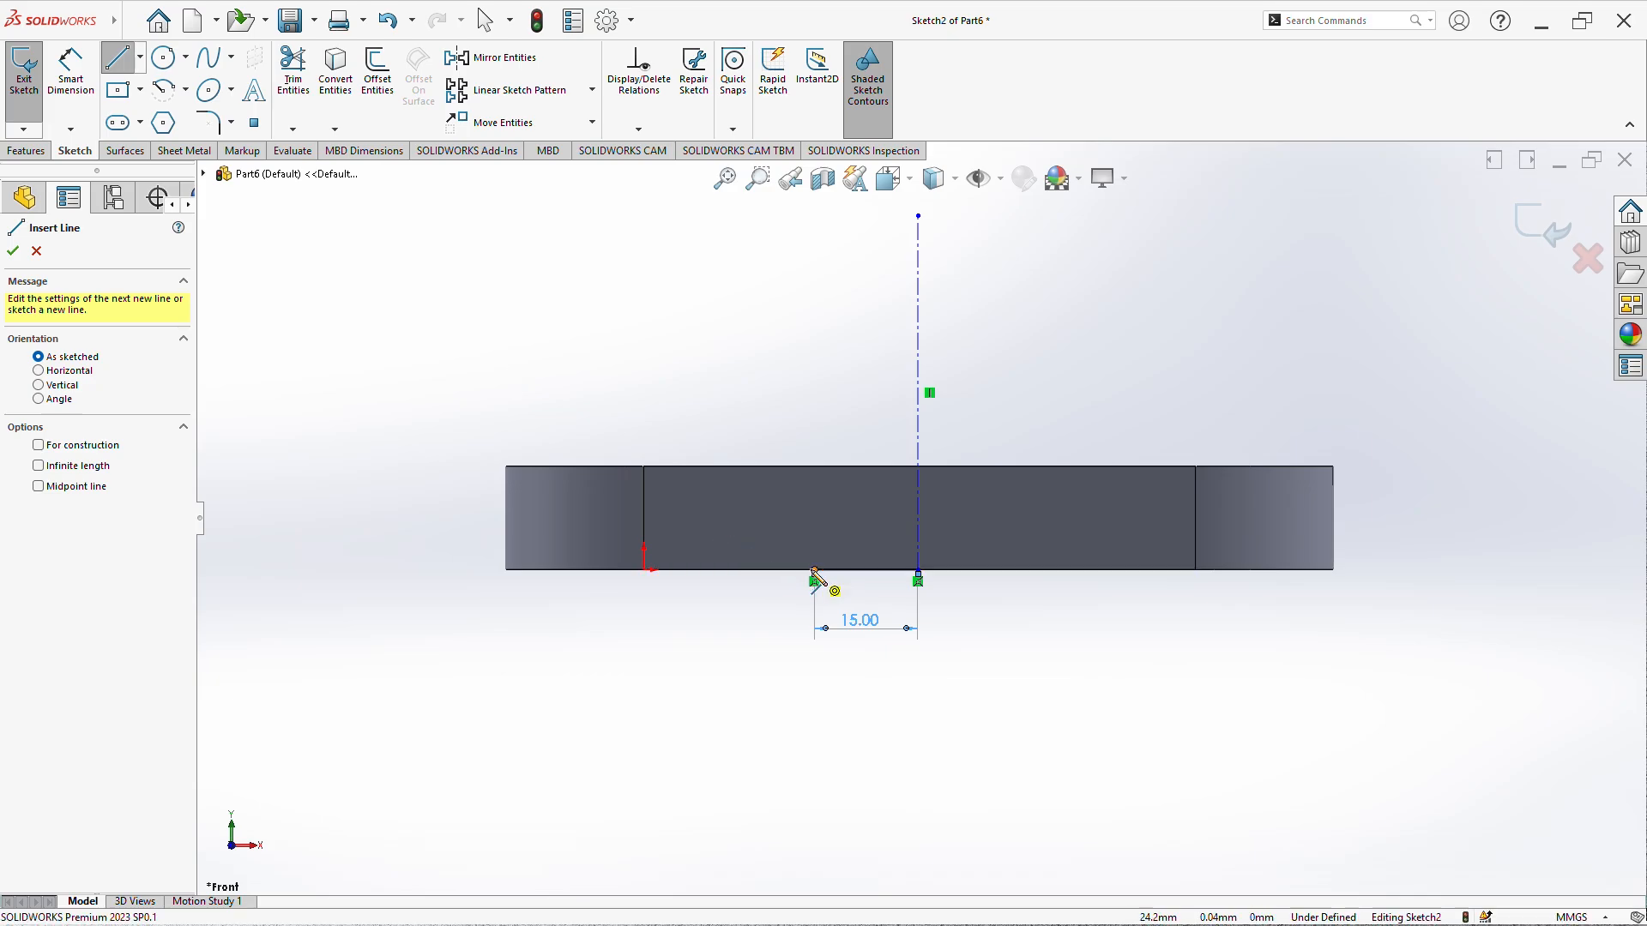
left_click(814, 571)
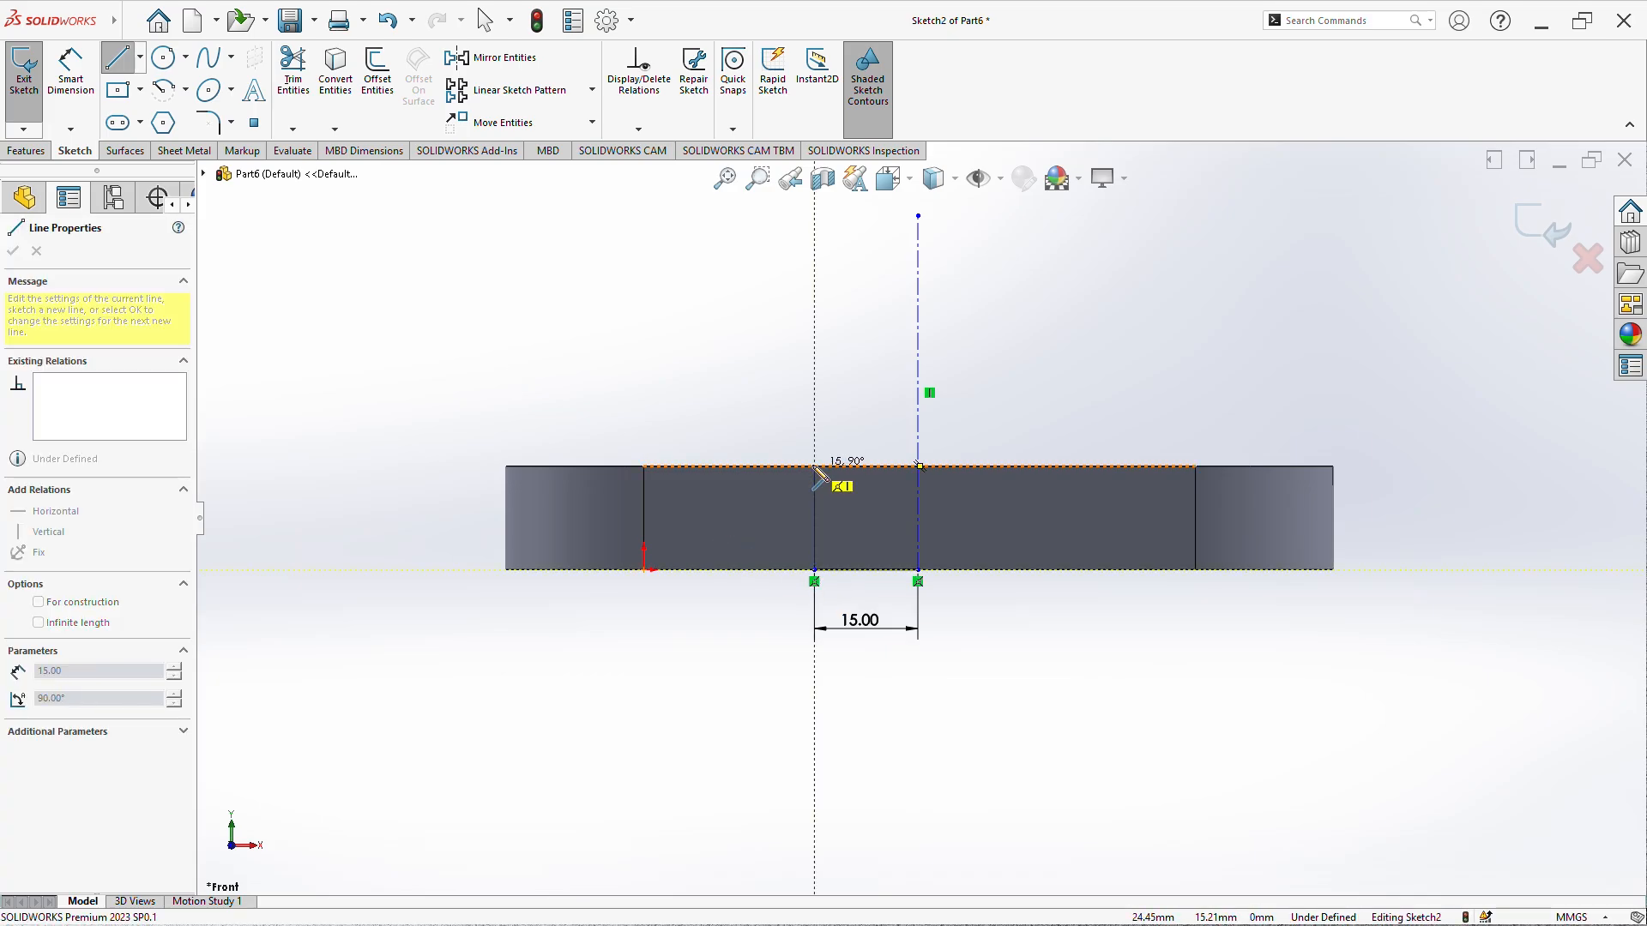
left_click(813, 470)
right_click(817, 390)
left_click(844, 404)
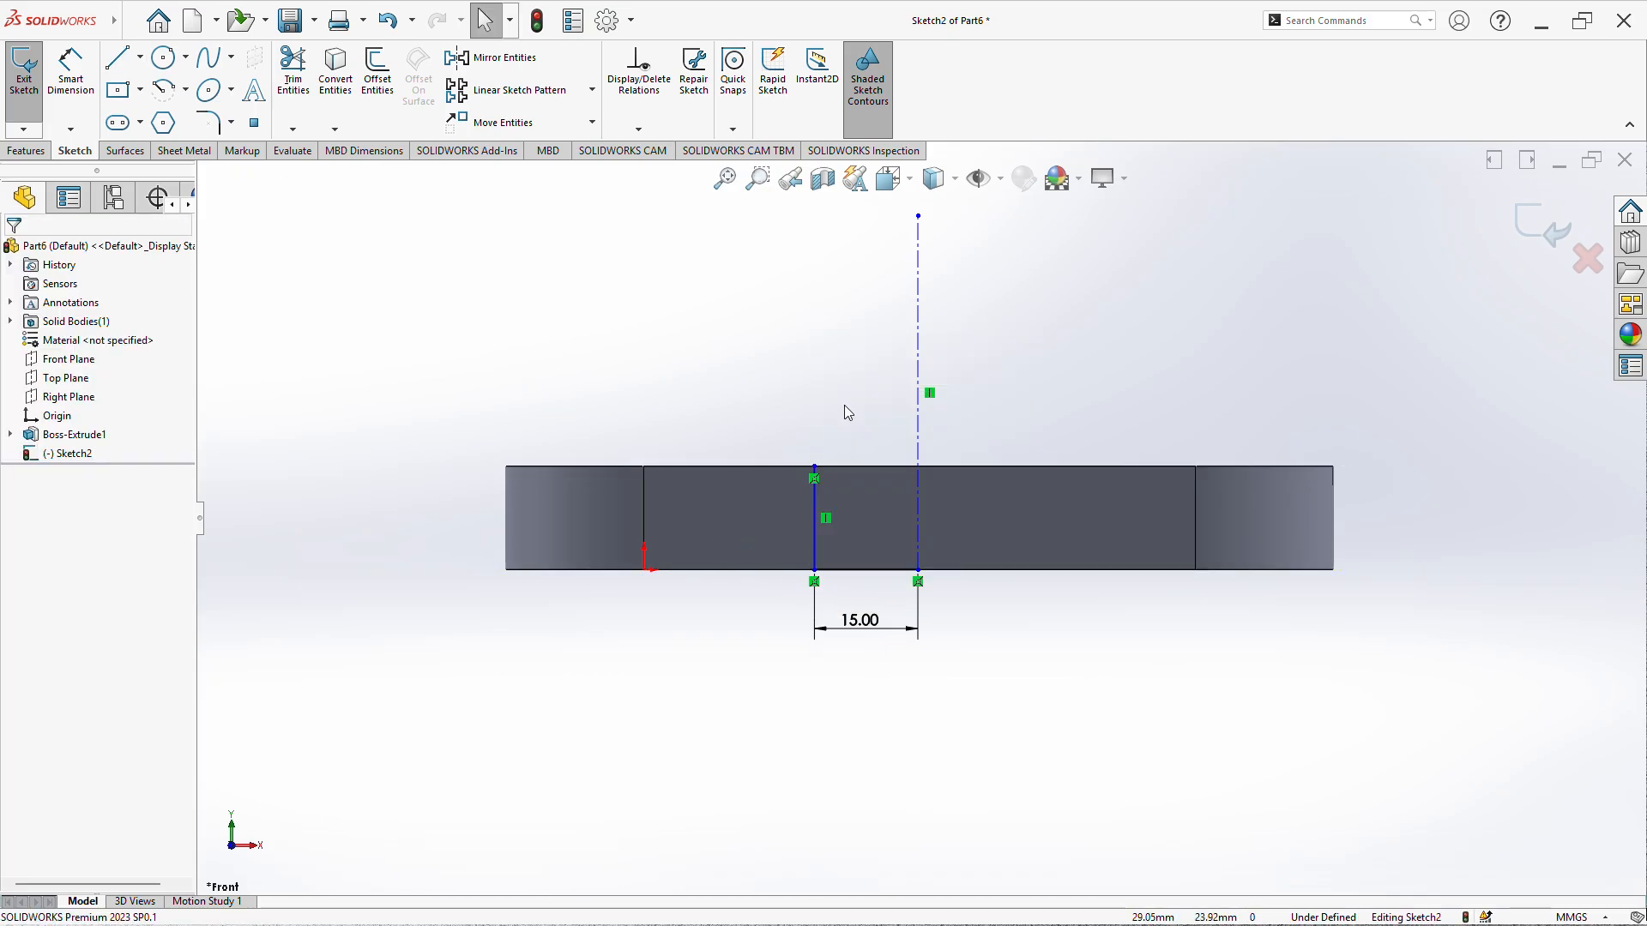
- Dimension the vertical centerline to a height of 45 mm
right_click_drag(1016, 360, 1018, 309)
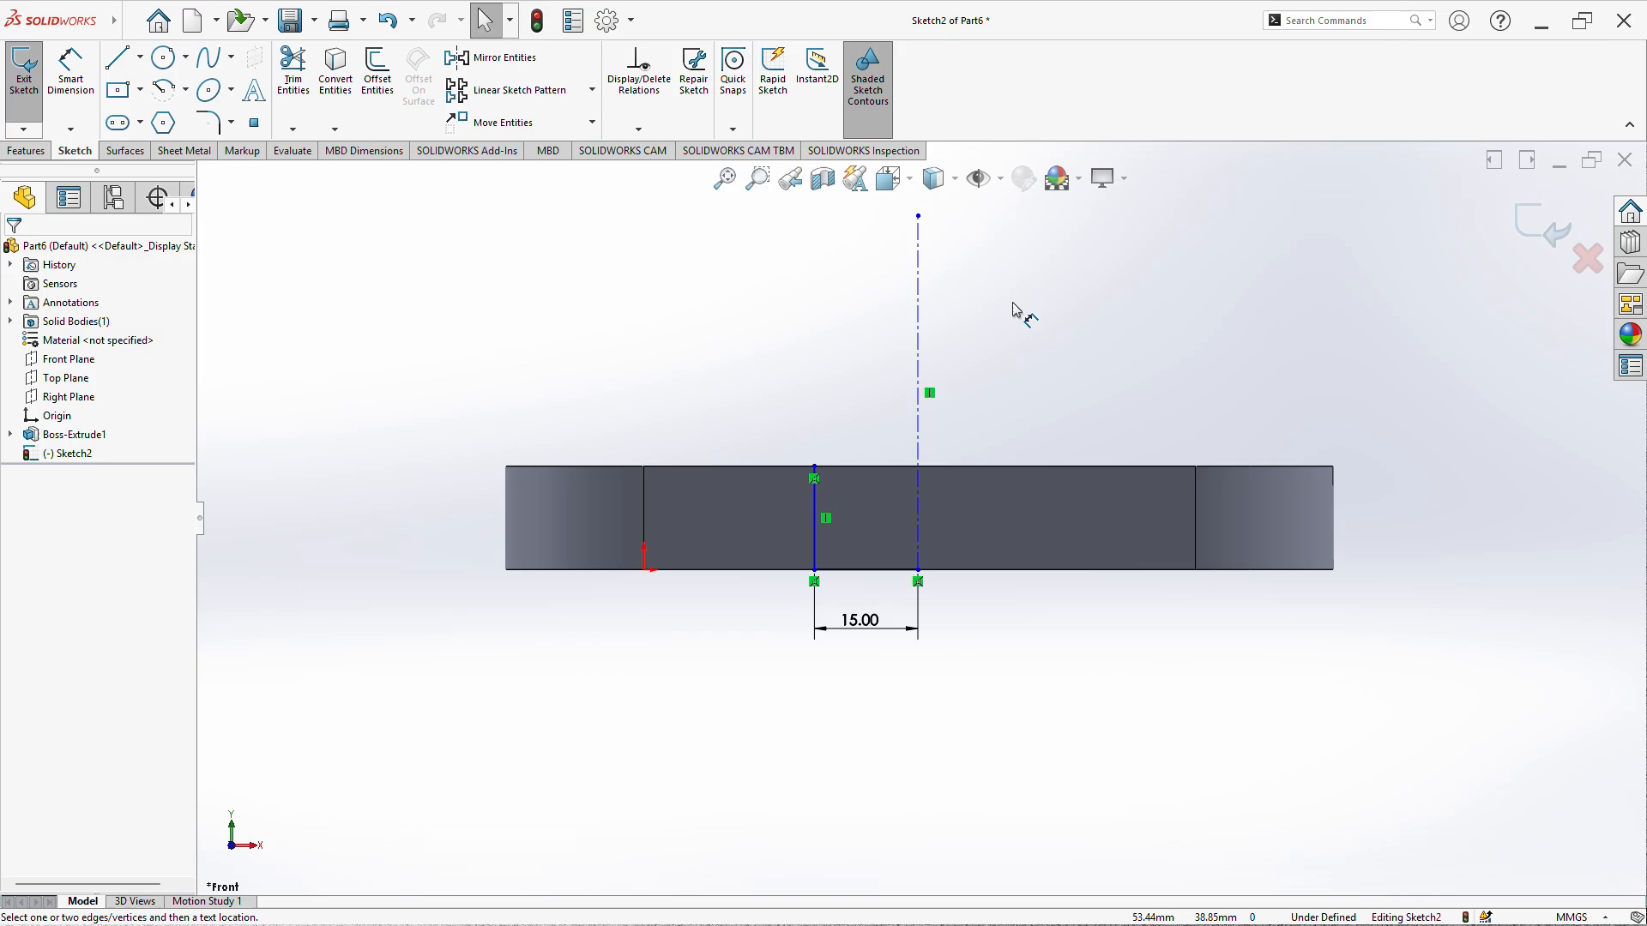
left_click(918, 342)
left_click(1374, 342)
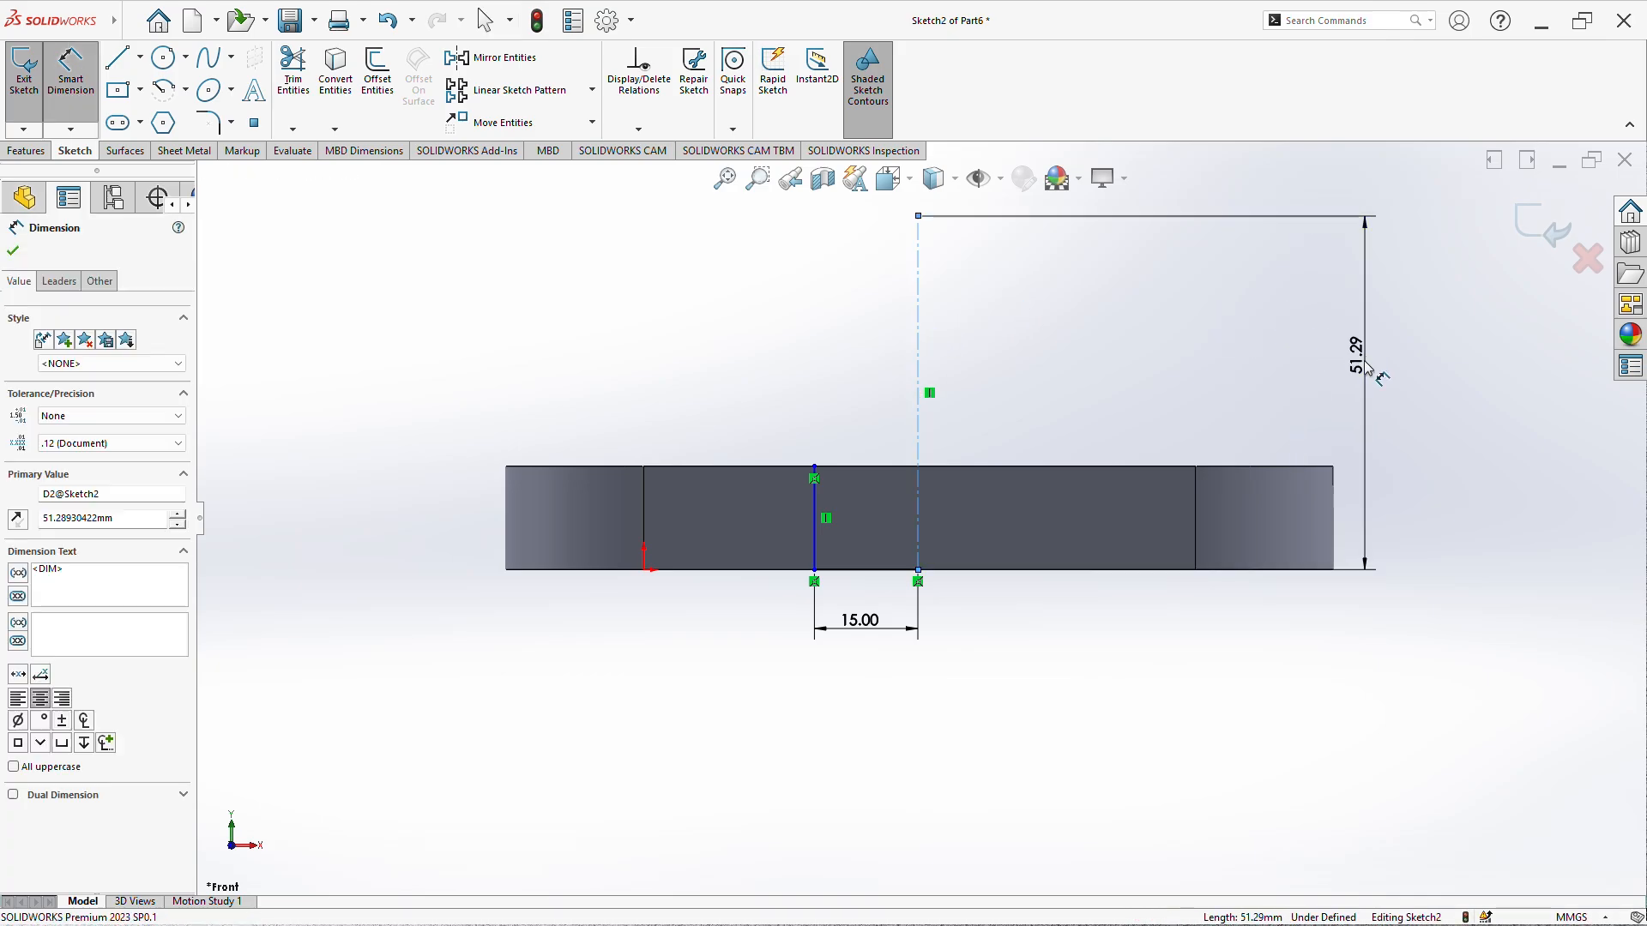
type("45")
key("Return")
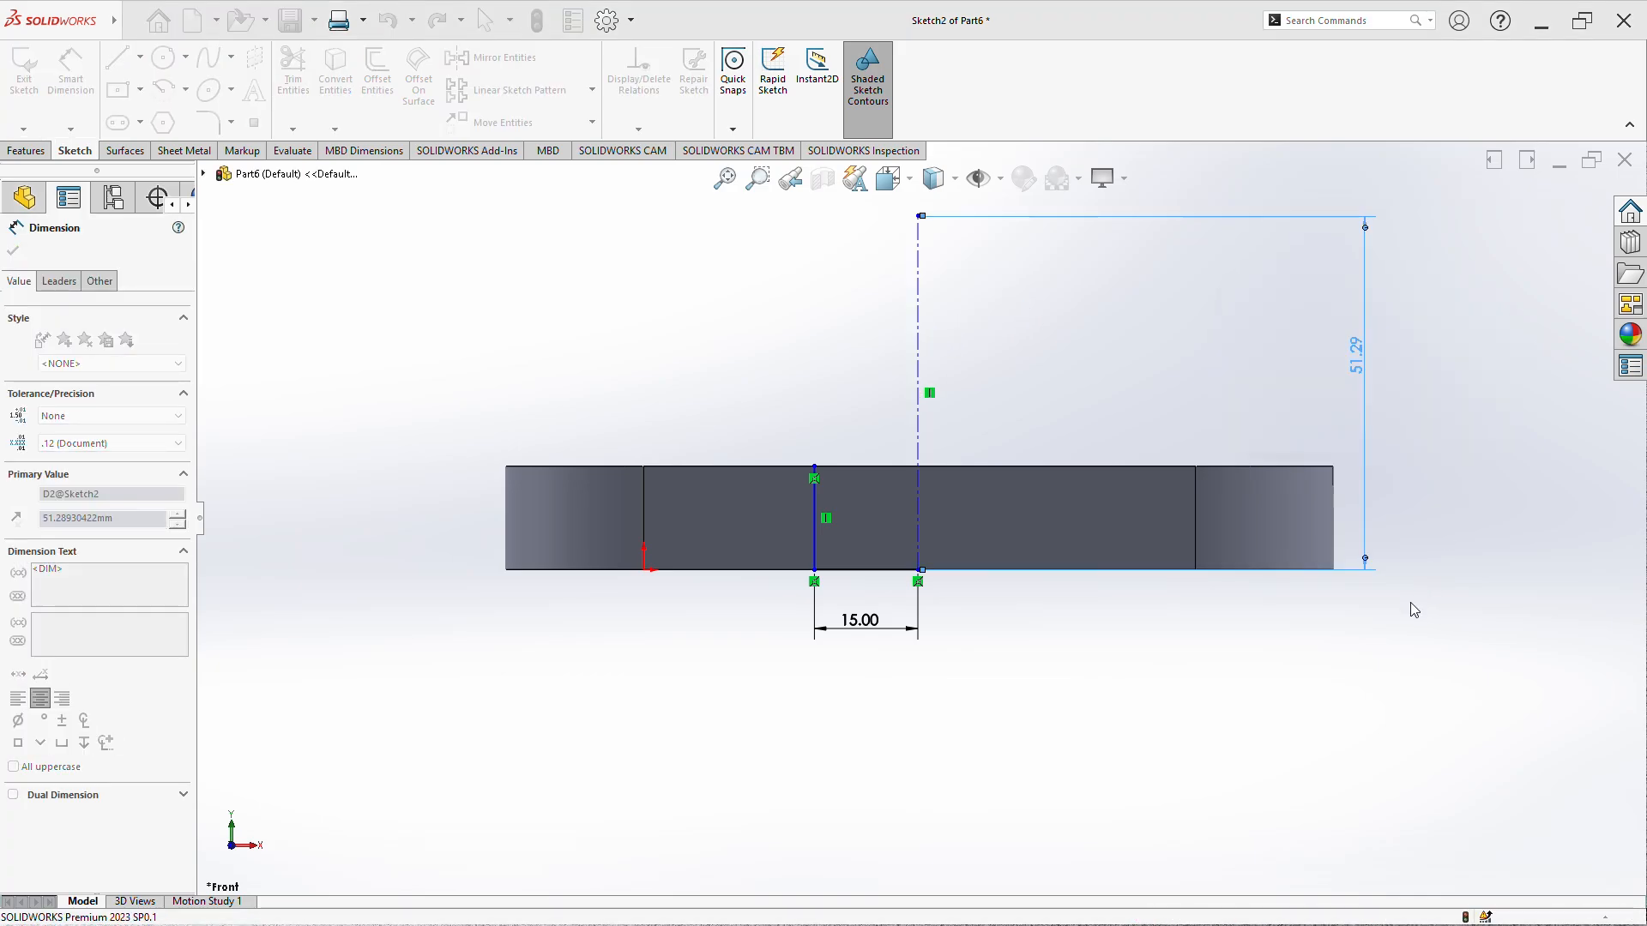
- Draw a slanted line from the top of the short vertical line to the centerline's upper endpoint
left_click(117, 57)
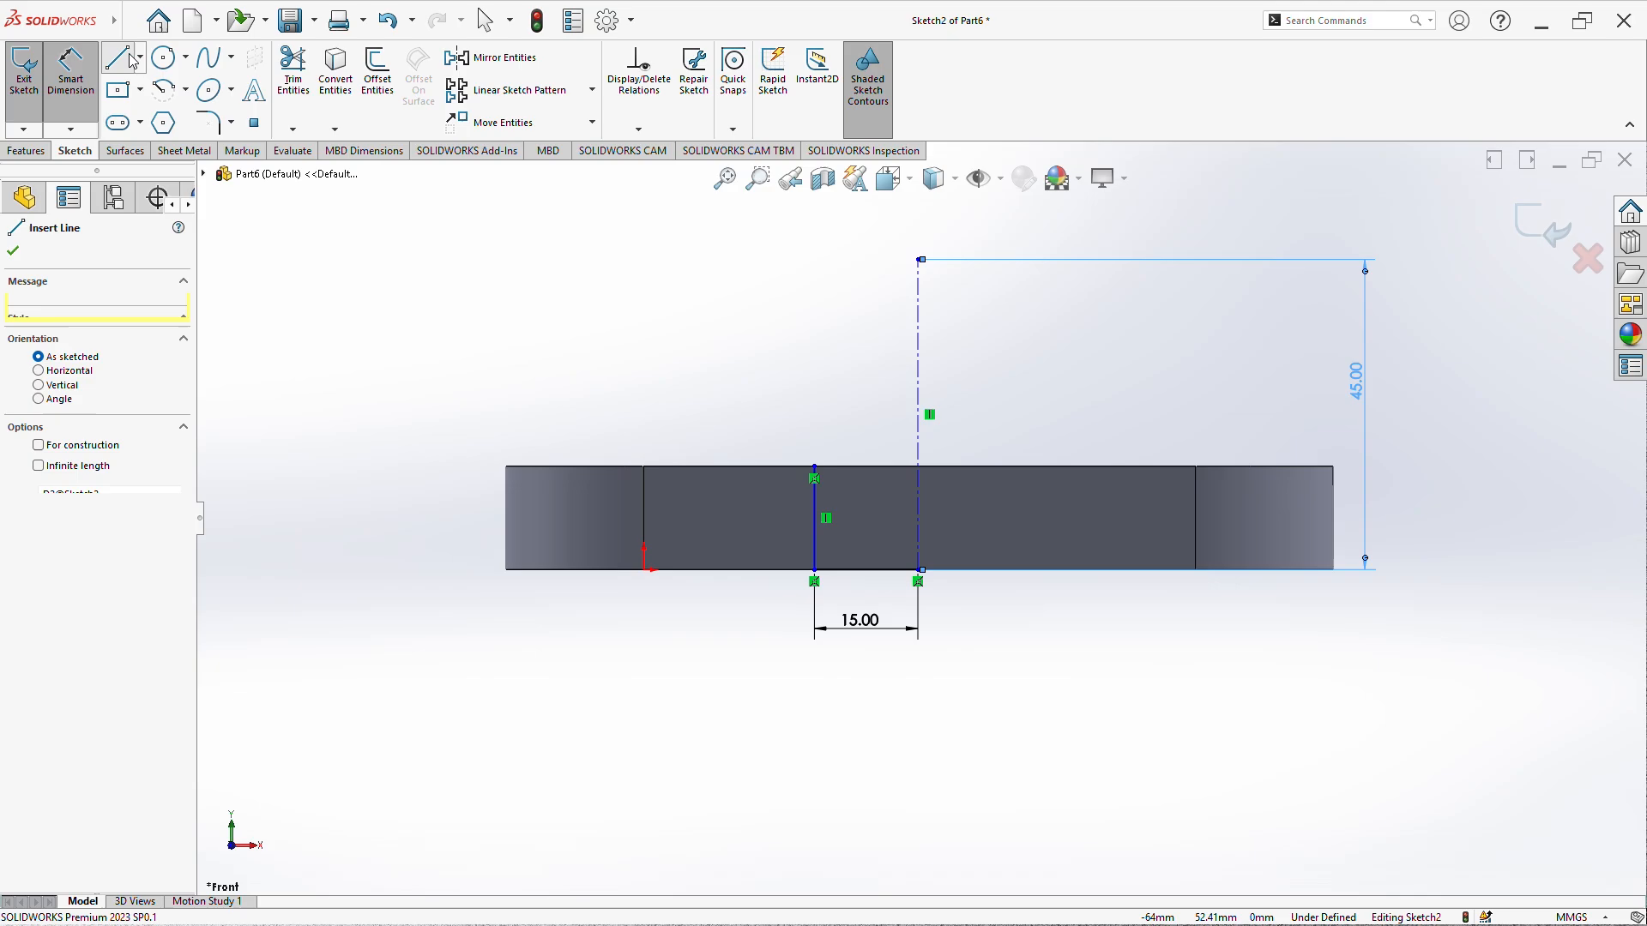
left_click(815, 467)
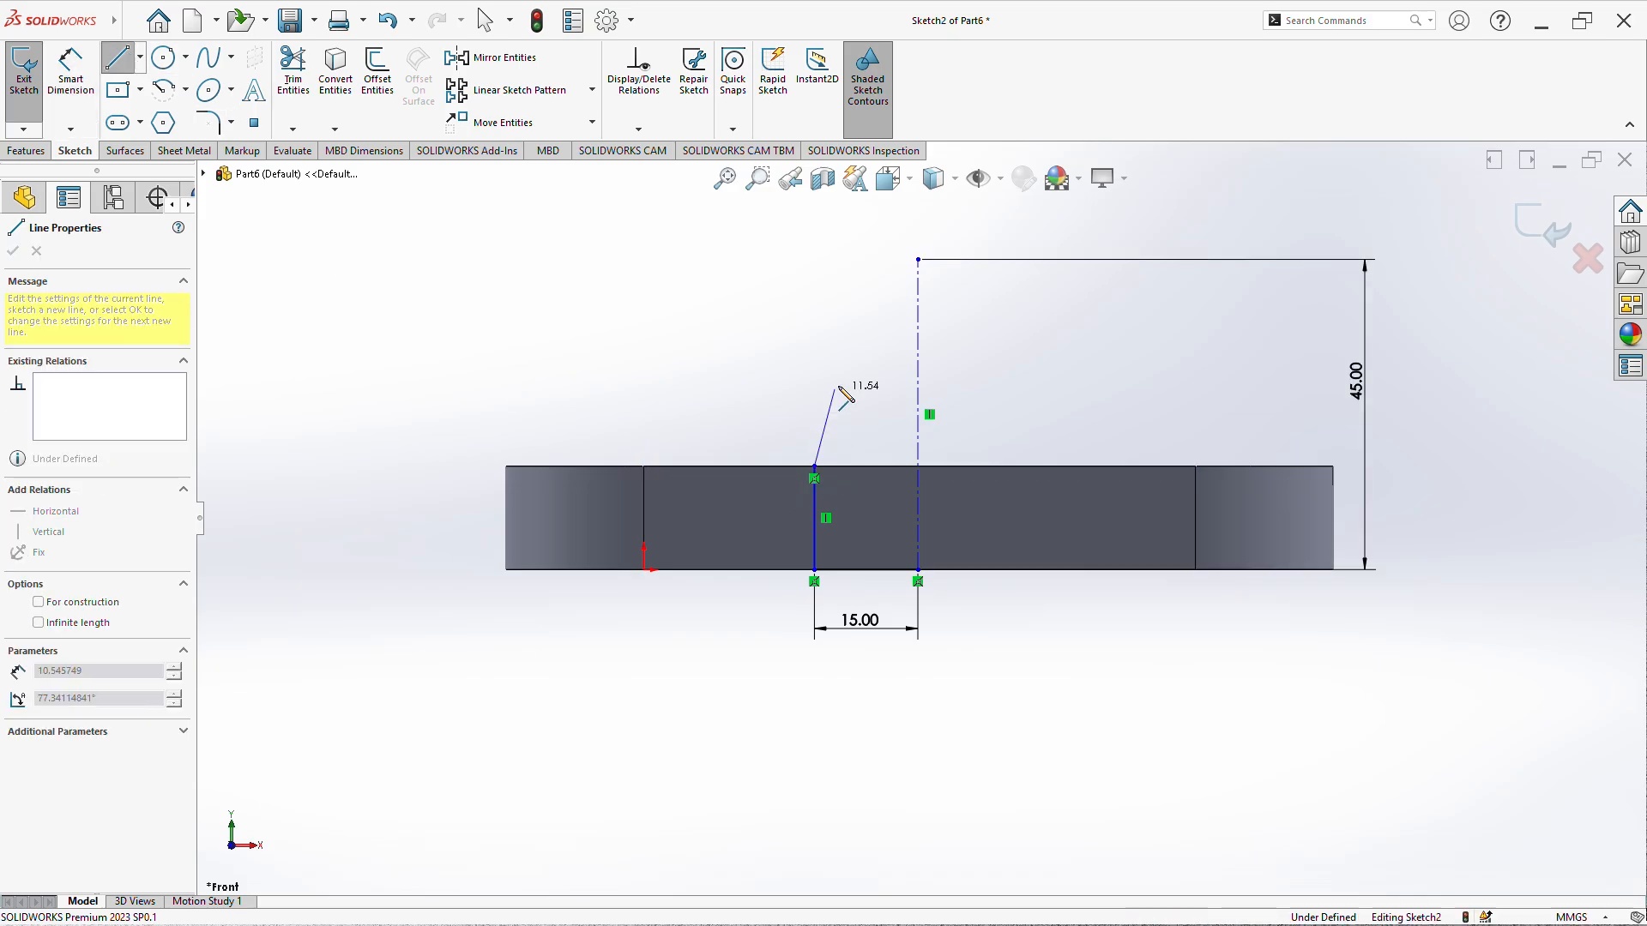
left_click(917, 259)
right_click(819, 214)
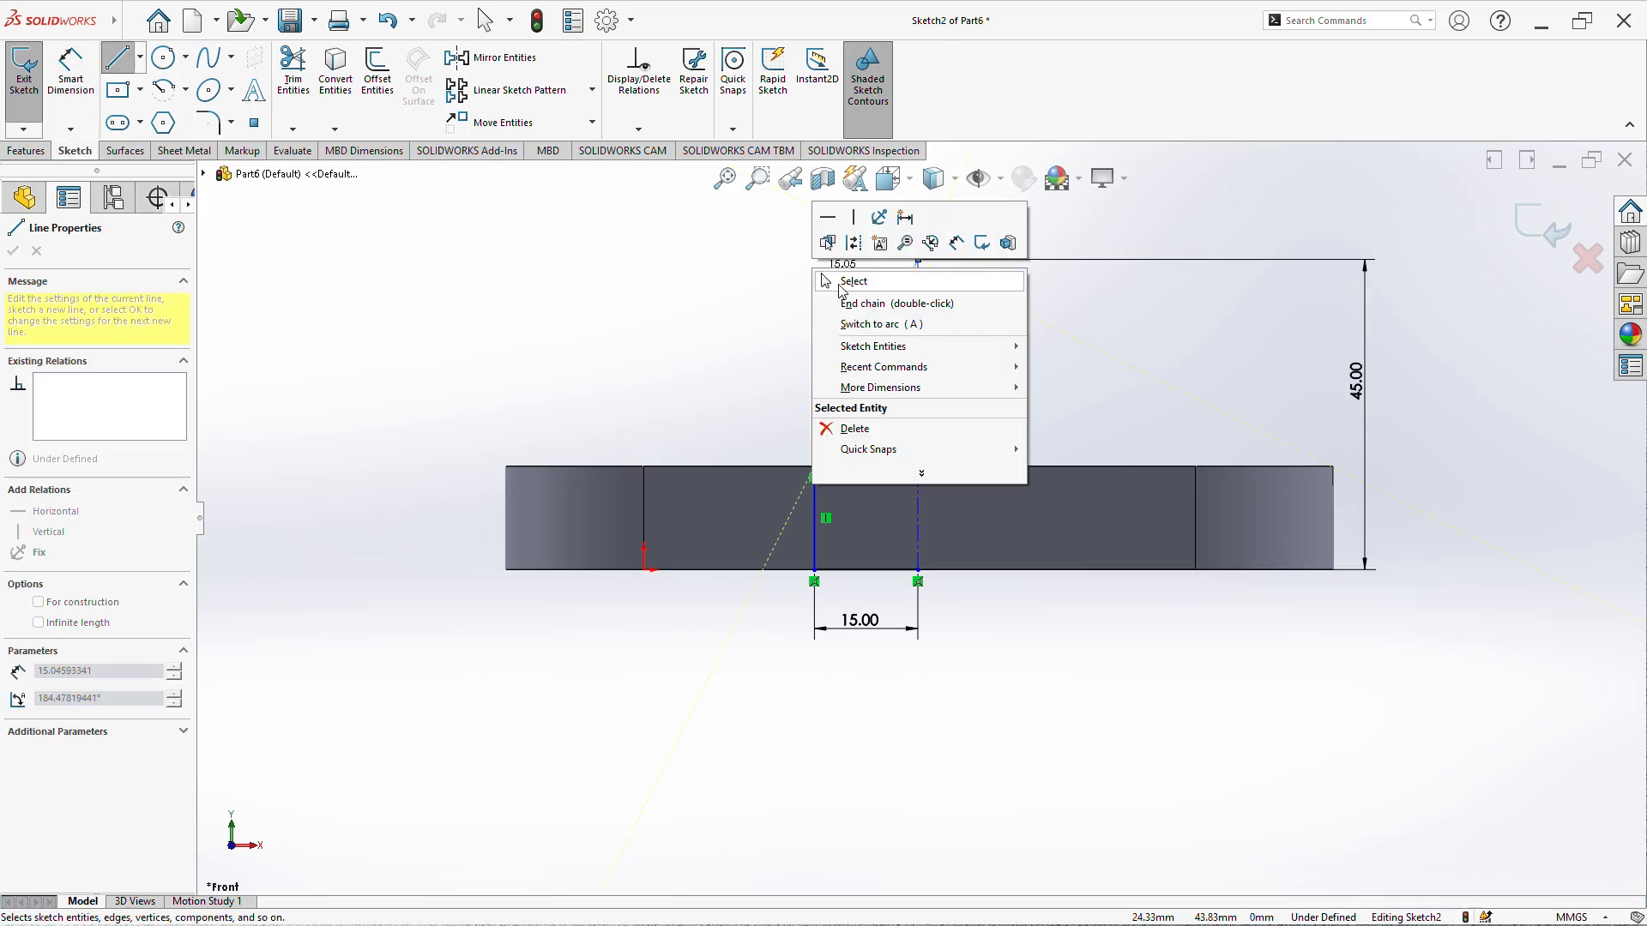
left_click(838, 283)
key("Escape")
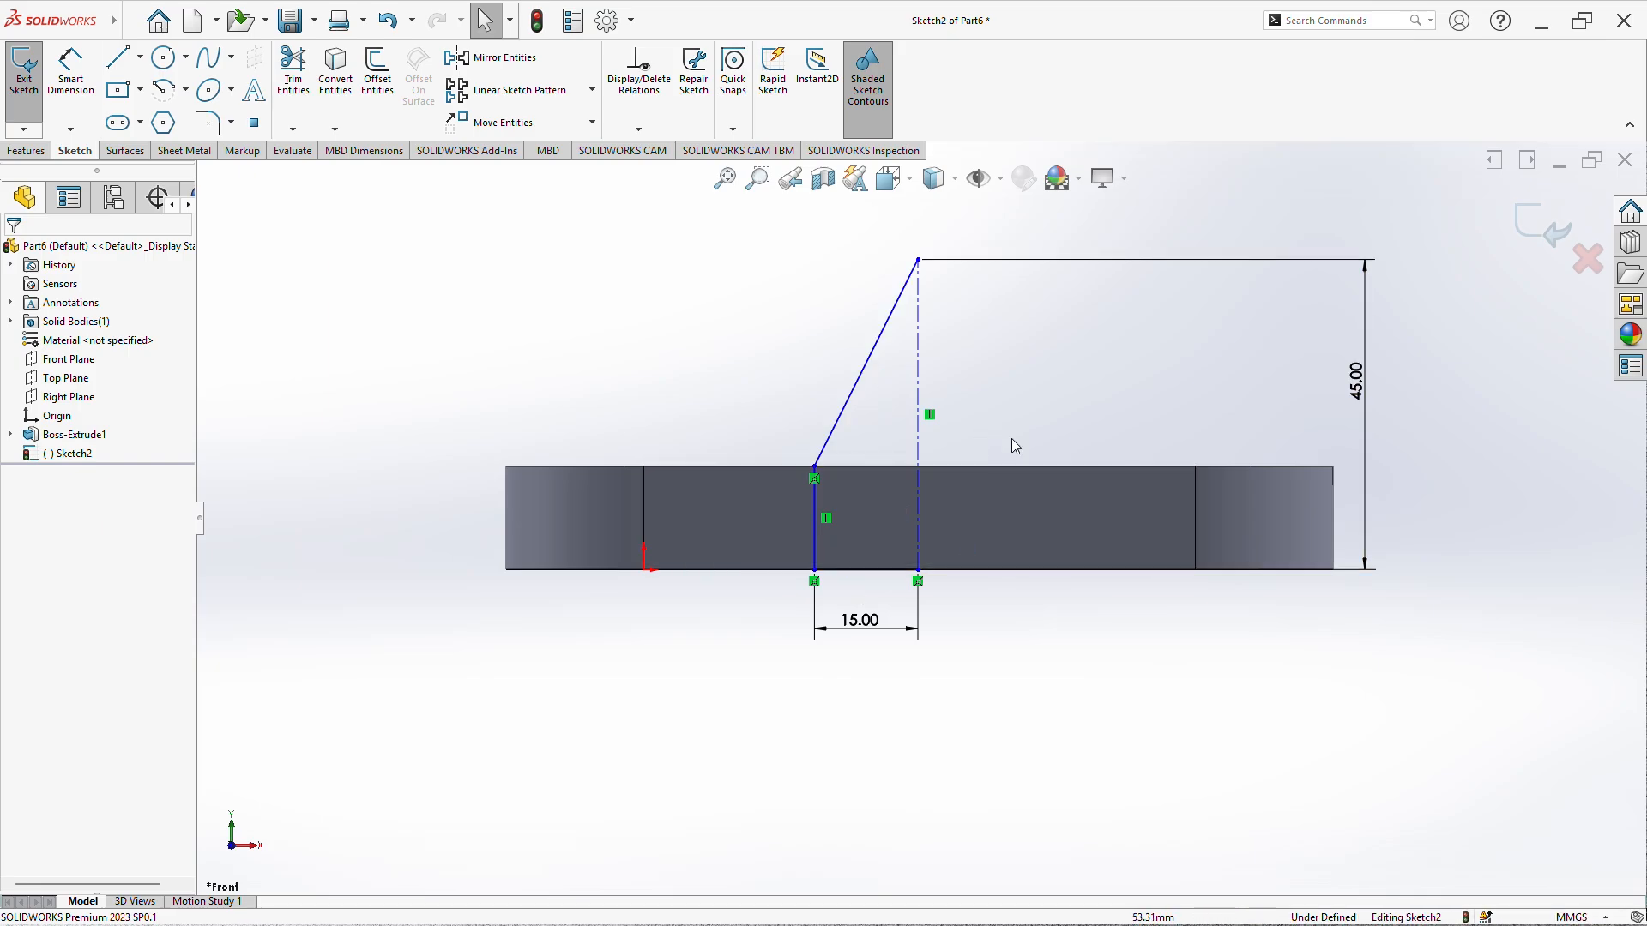
- Mirror the slanted, vertical and base lines about the centerline to close the house-shaped profile
left_click(464, 56)
left_click(886, 347)
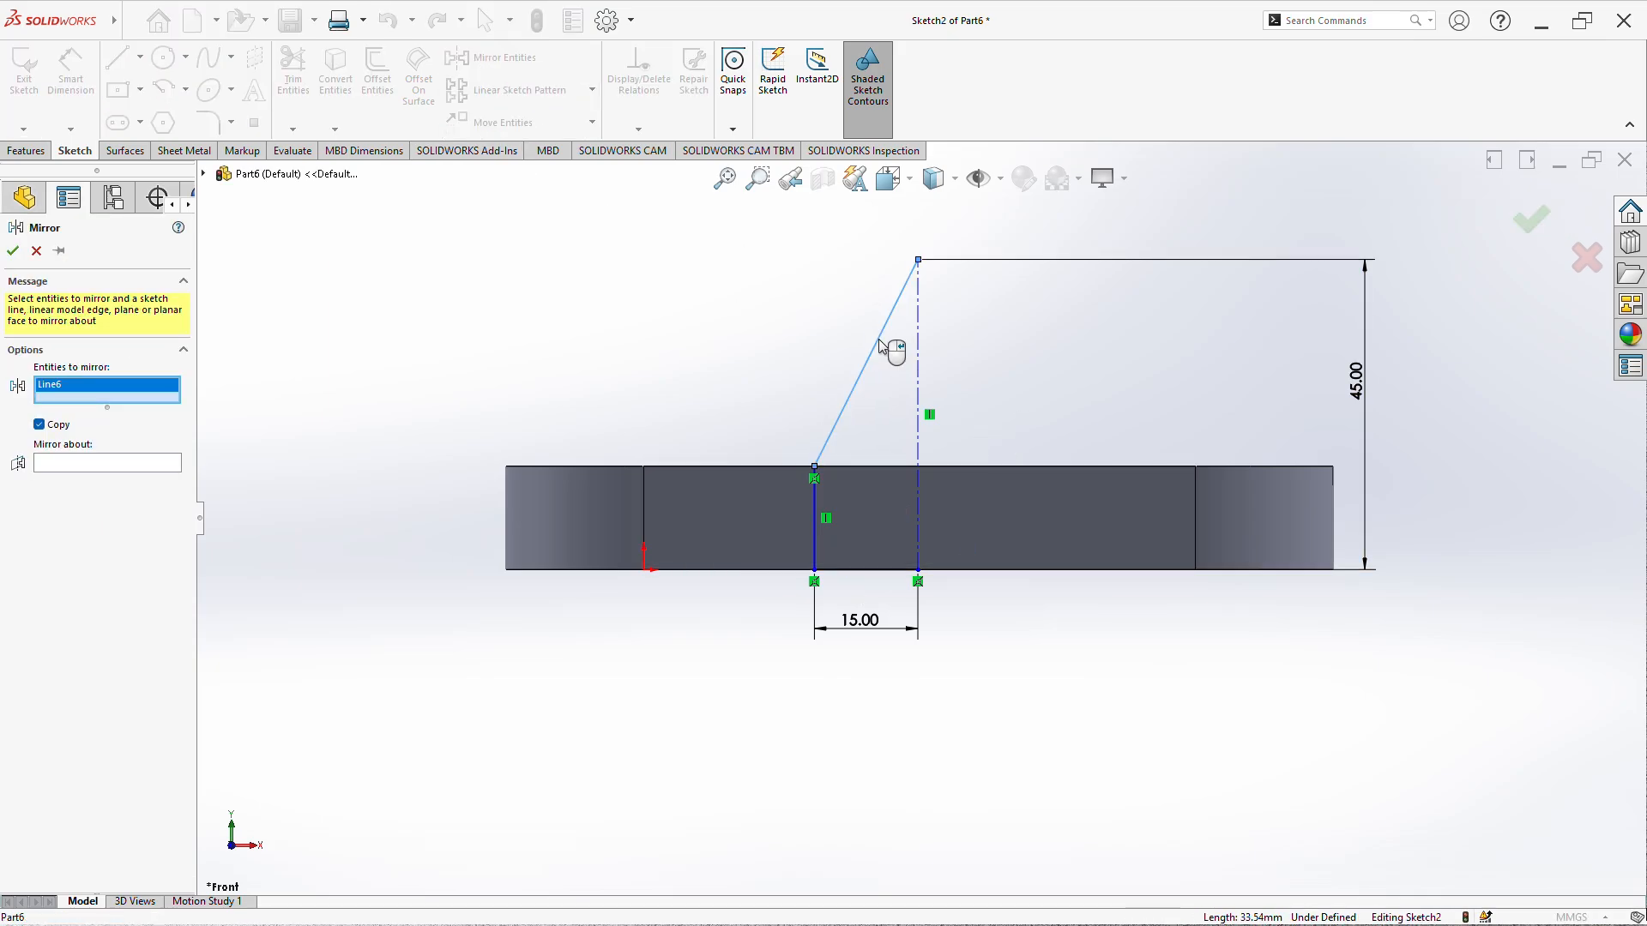
left_click(816, 514)
left_click(854, 569)
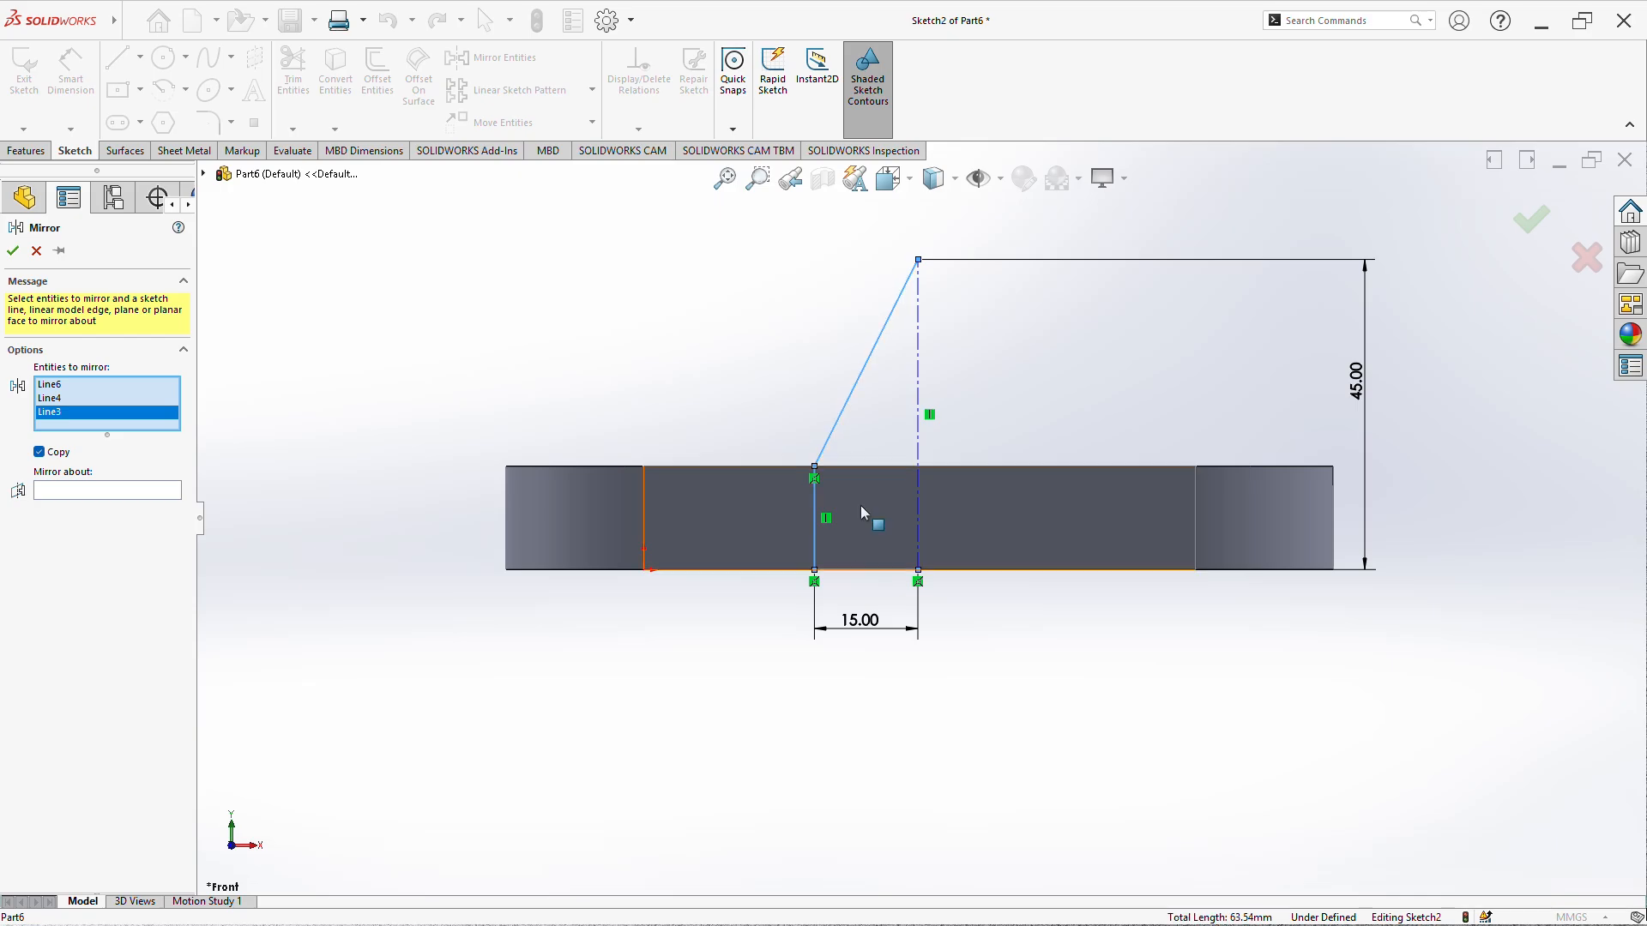
left_click(92, 490)
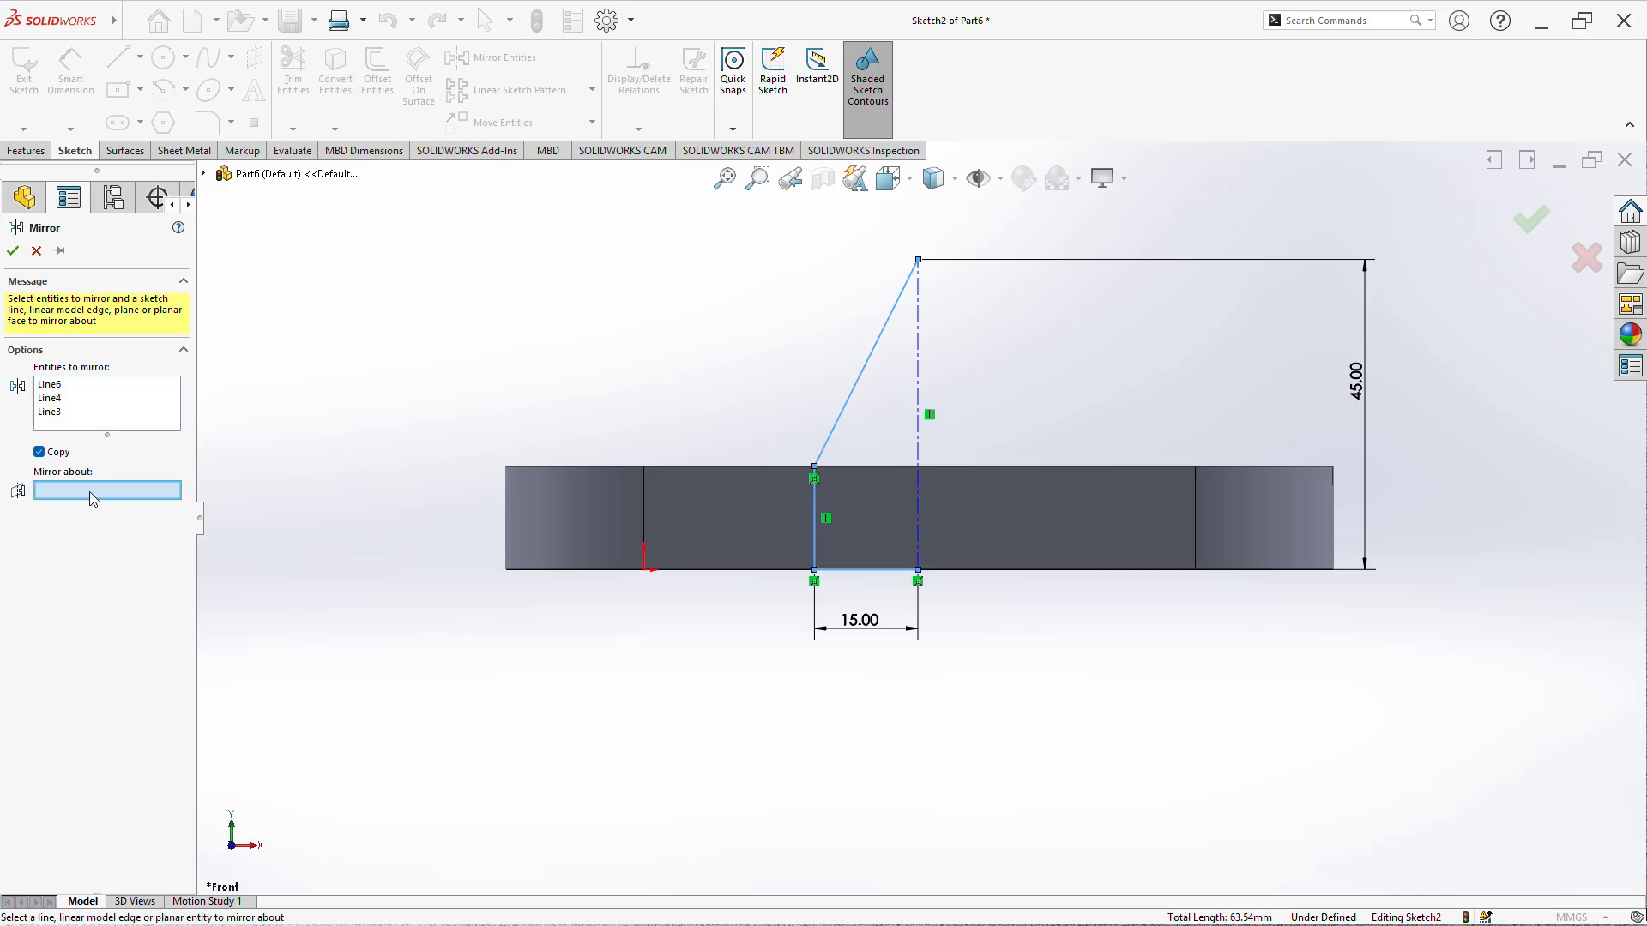
left_click(914, 371)
left_click(13, 251)
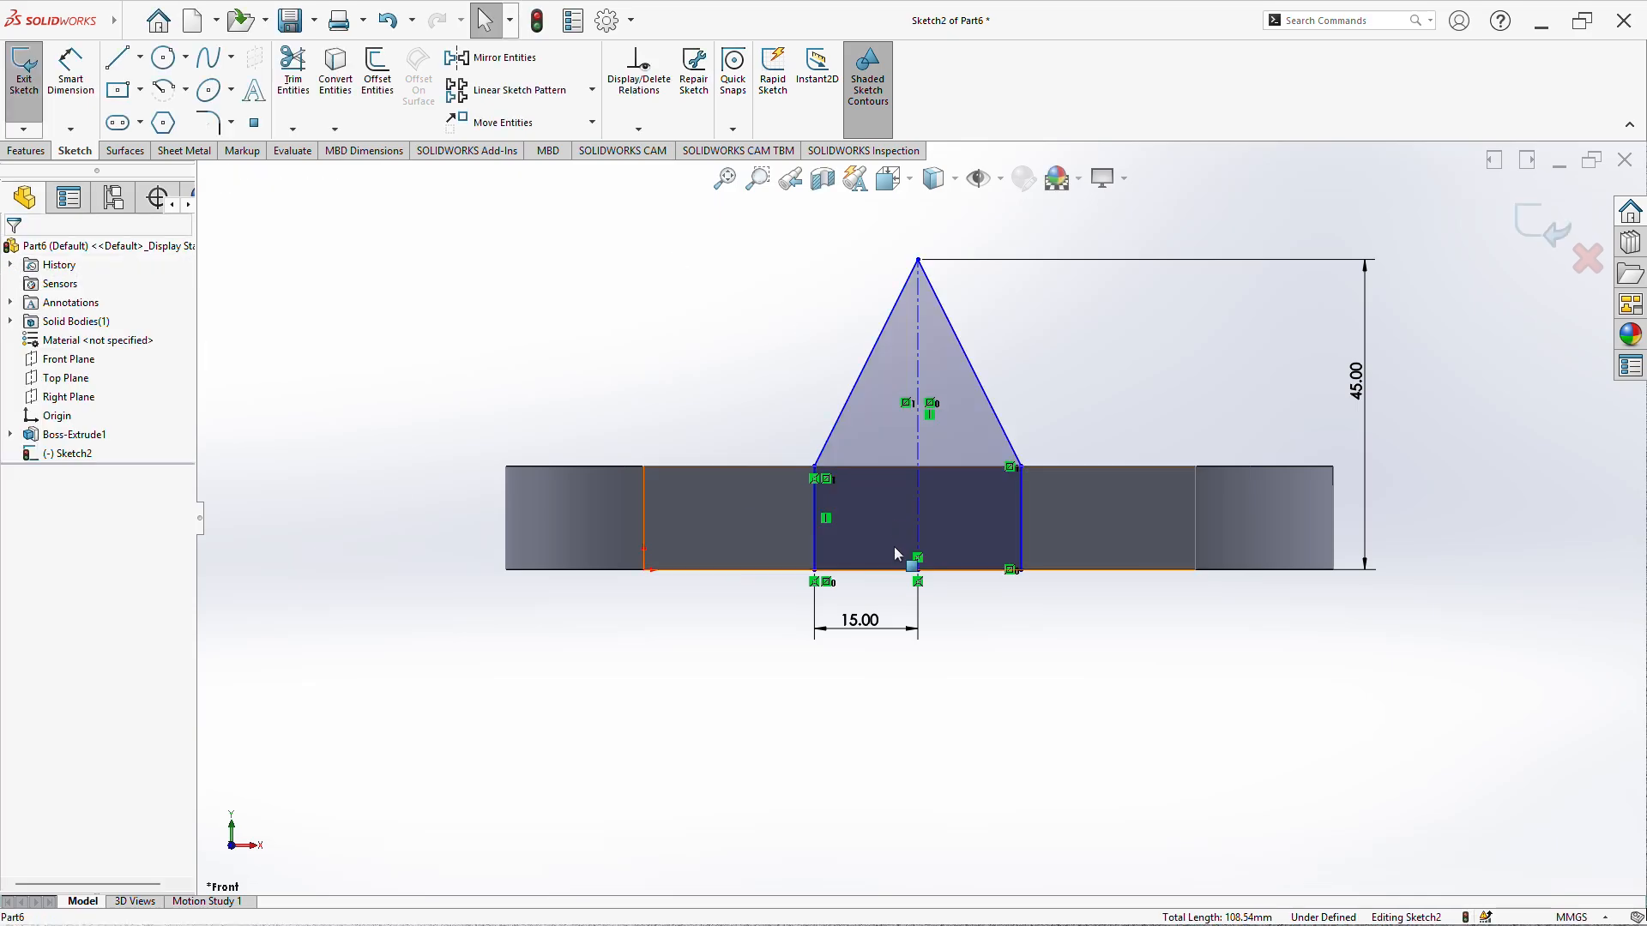
- Replace the 15 mm half-width dimension with a 30 mm dimension between the profile's two bottom corners
left_click(855, 630)
key("Delete")
right_click_drag(790, 717, 790, 618)
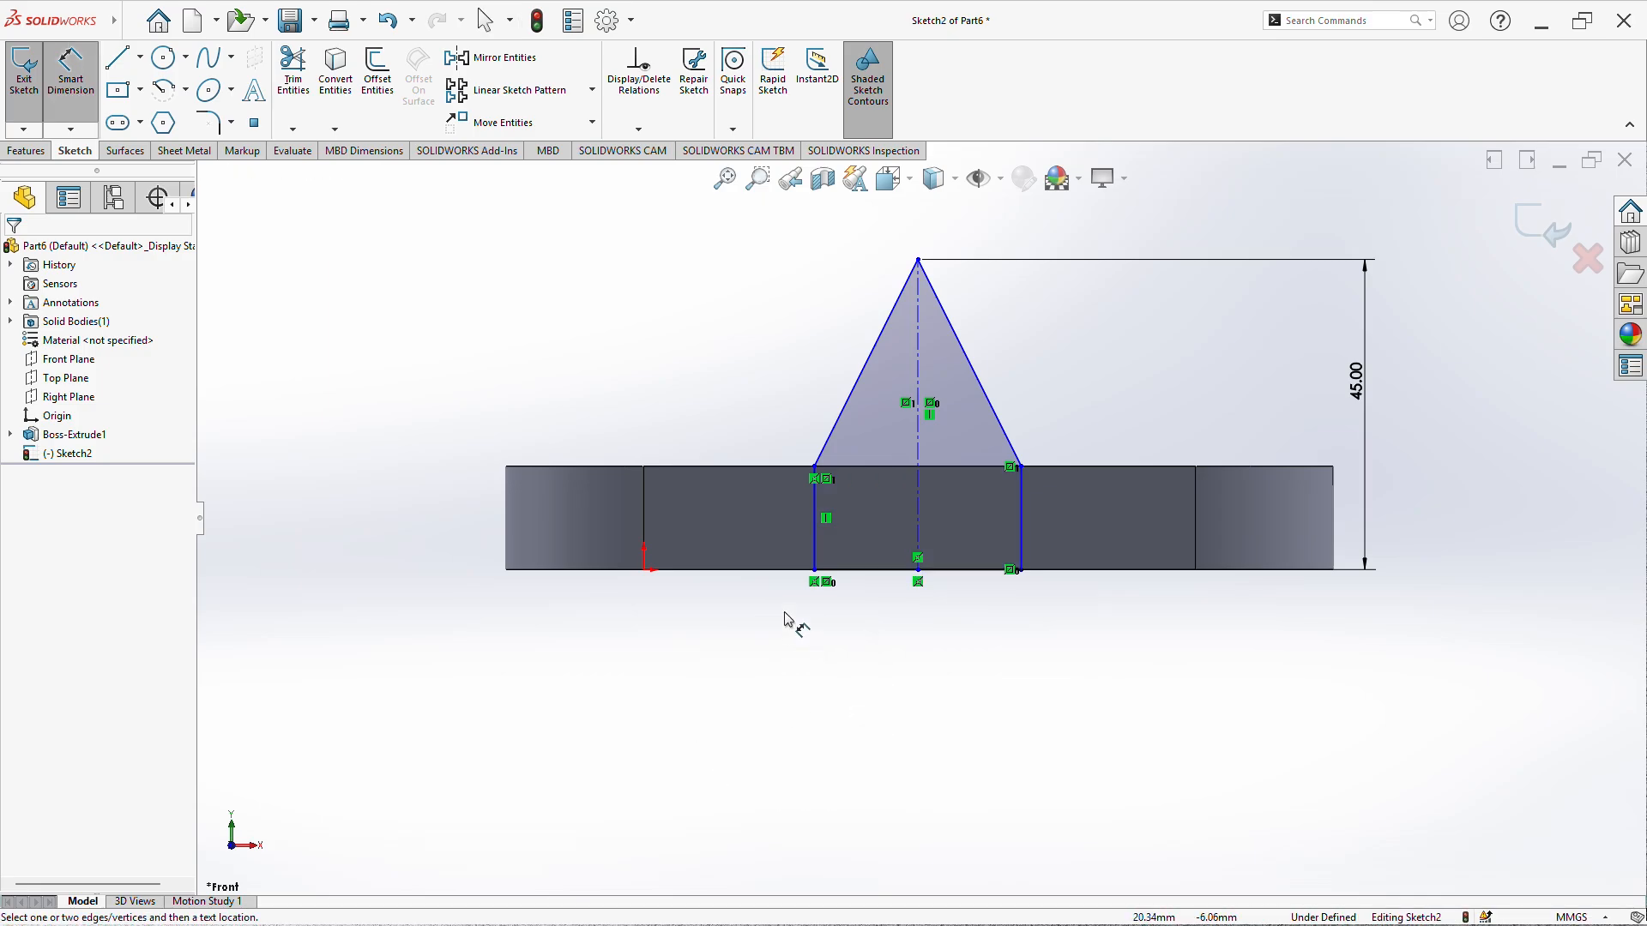
left_click(814, 572)
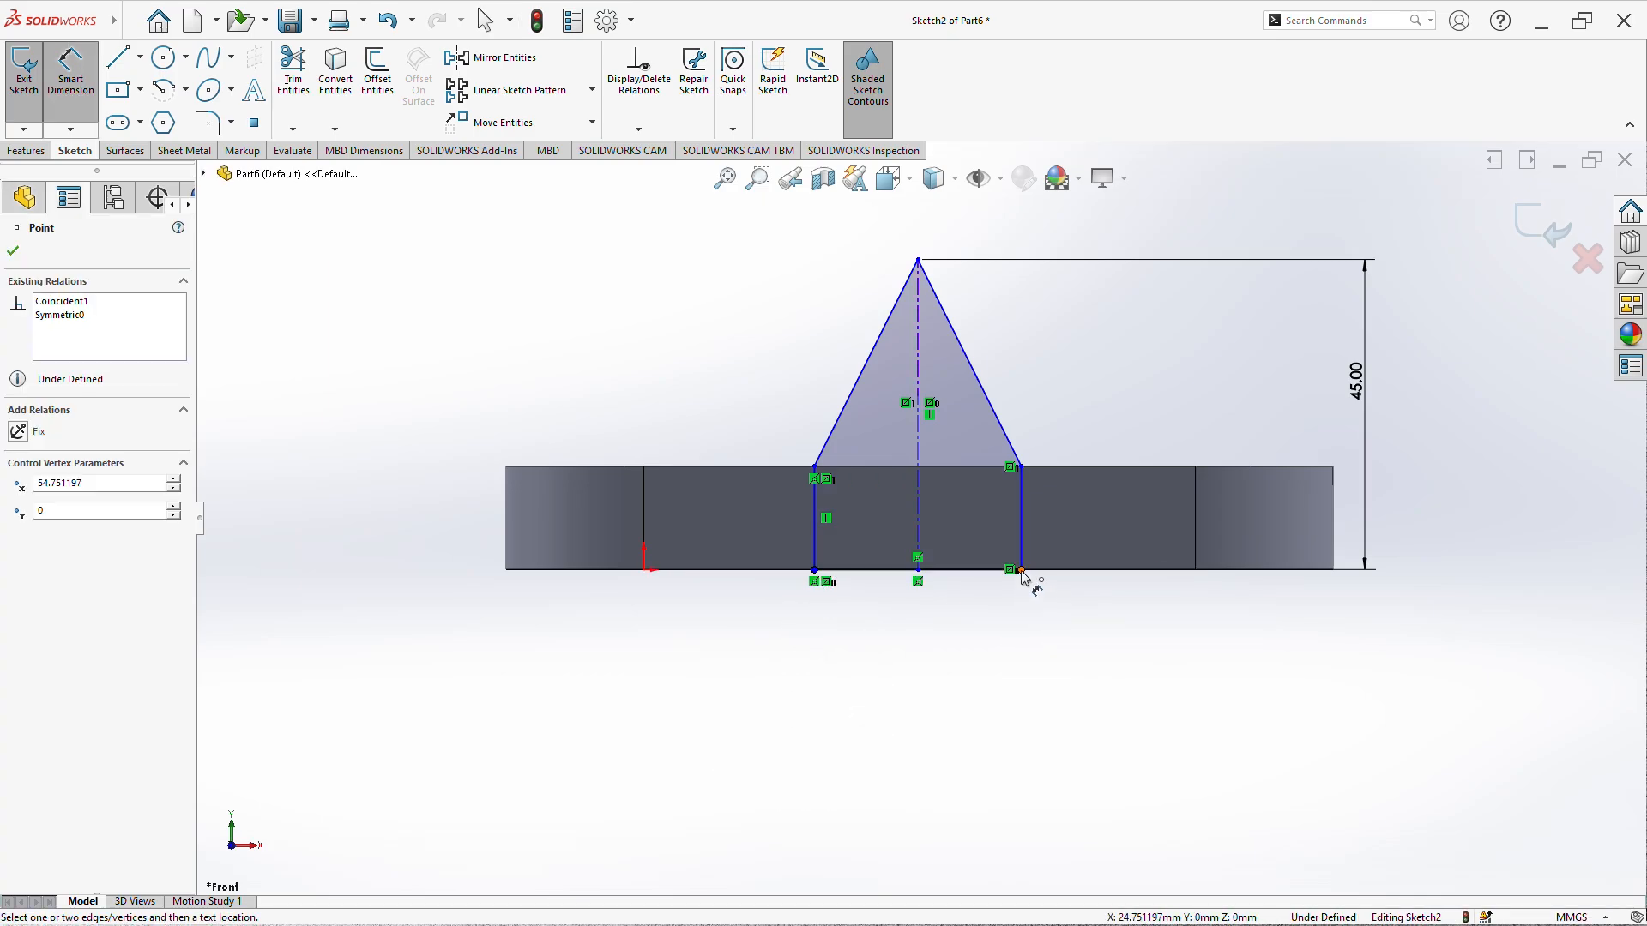
left_click(946, 661)
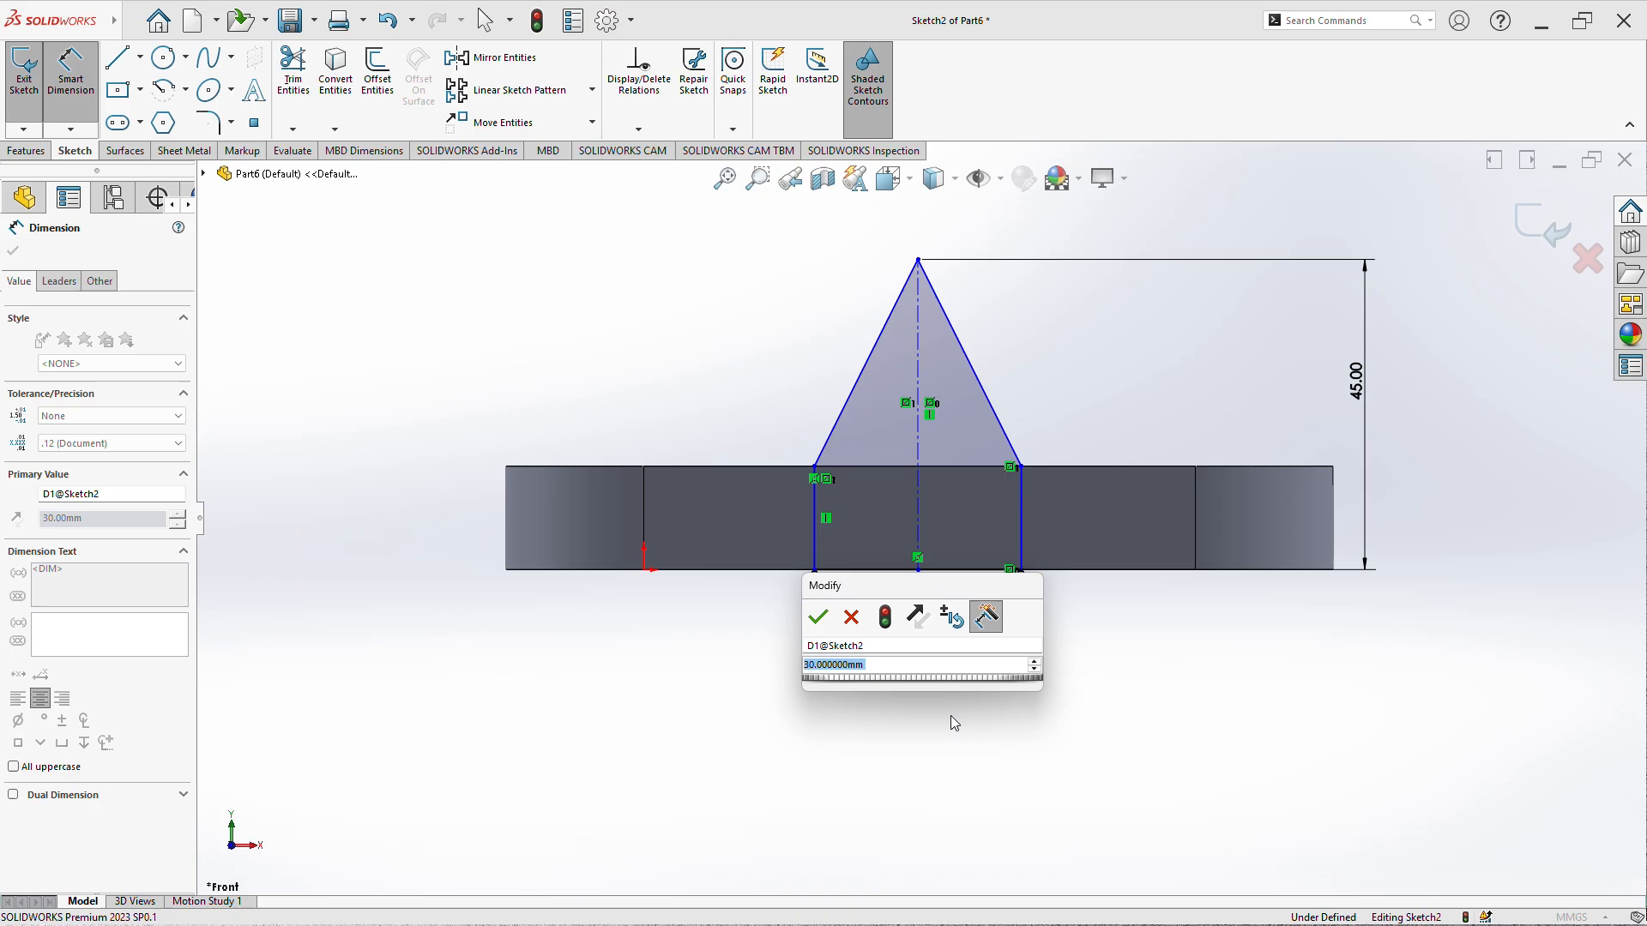
left_click(816, 621)
right_click(533, 699)
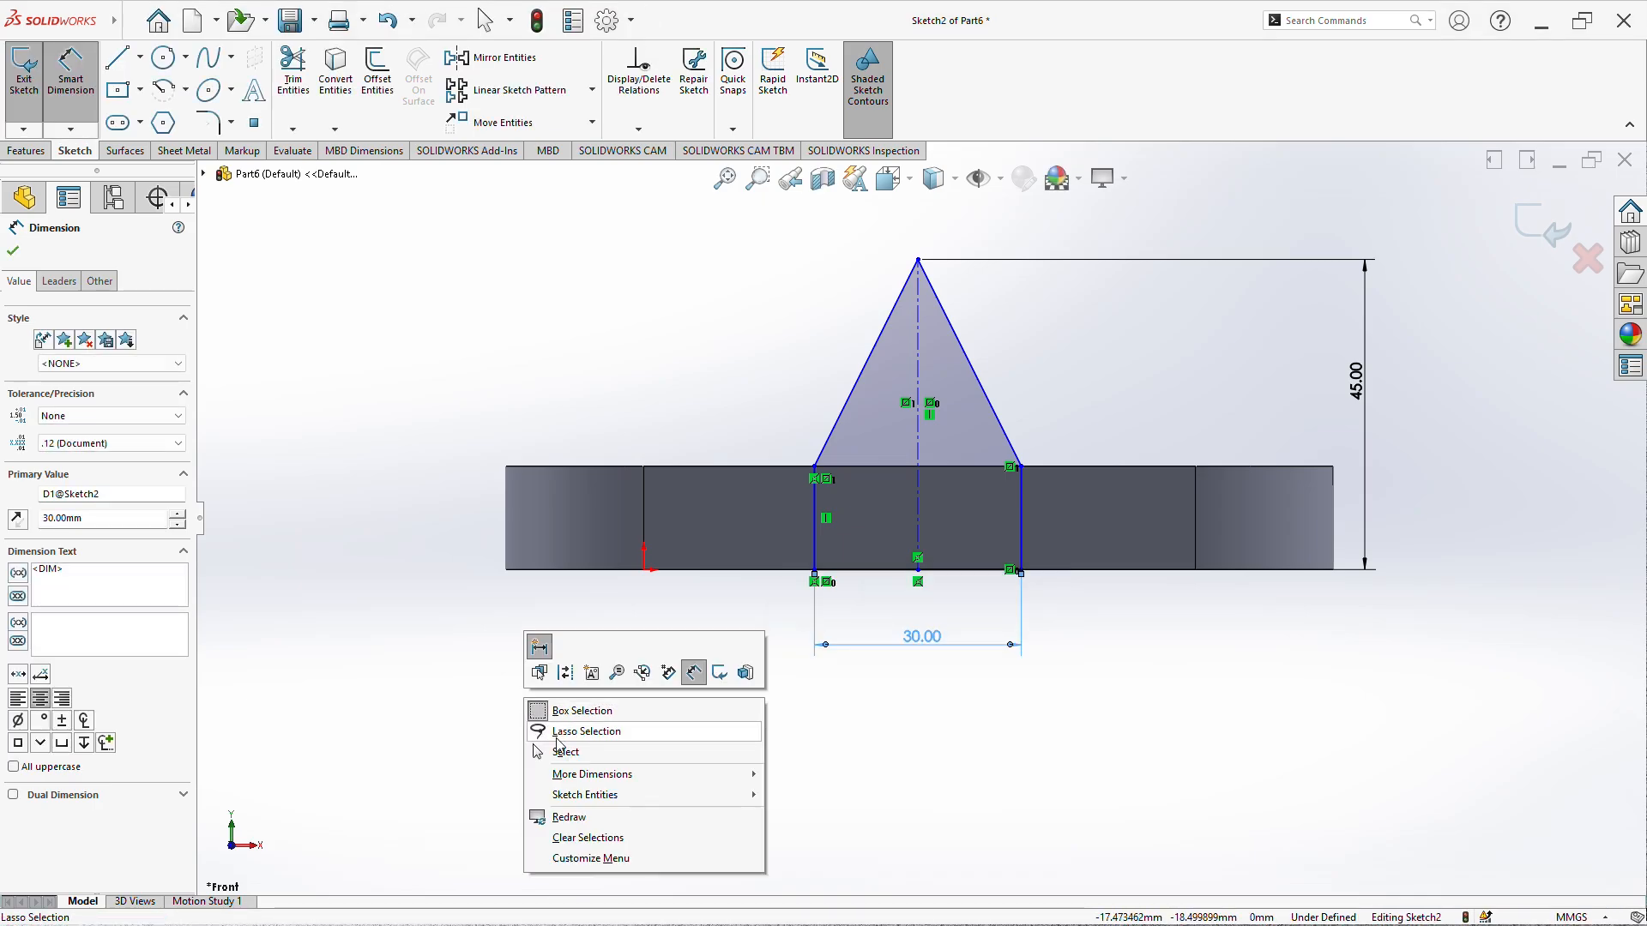
left_click(562, 752)
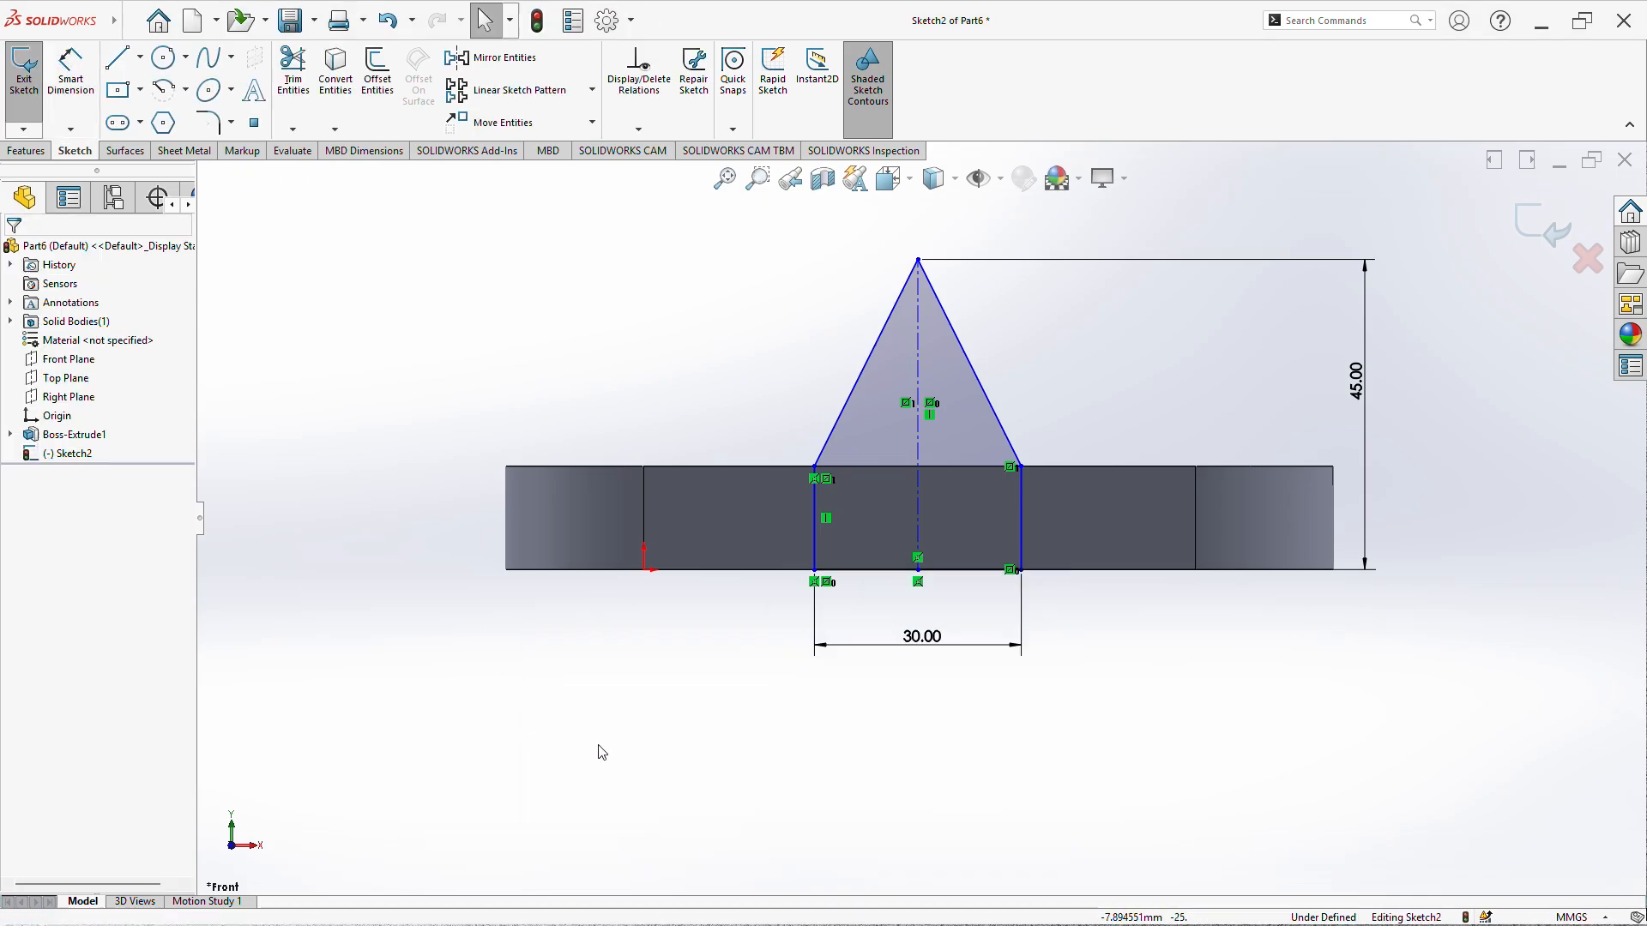
- Delete the vertical centerline from the sketch despite its associated dimension and relations
left_click(917, 365)
key("Delete")
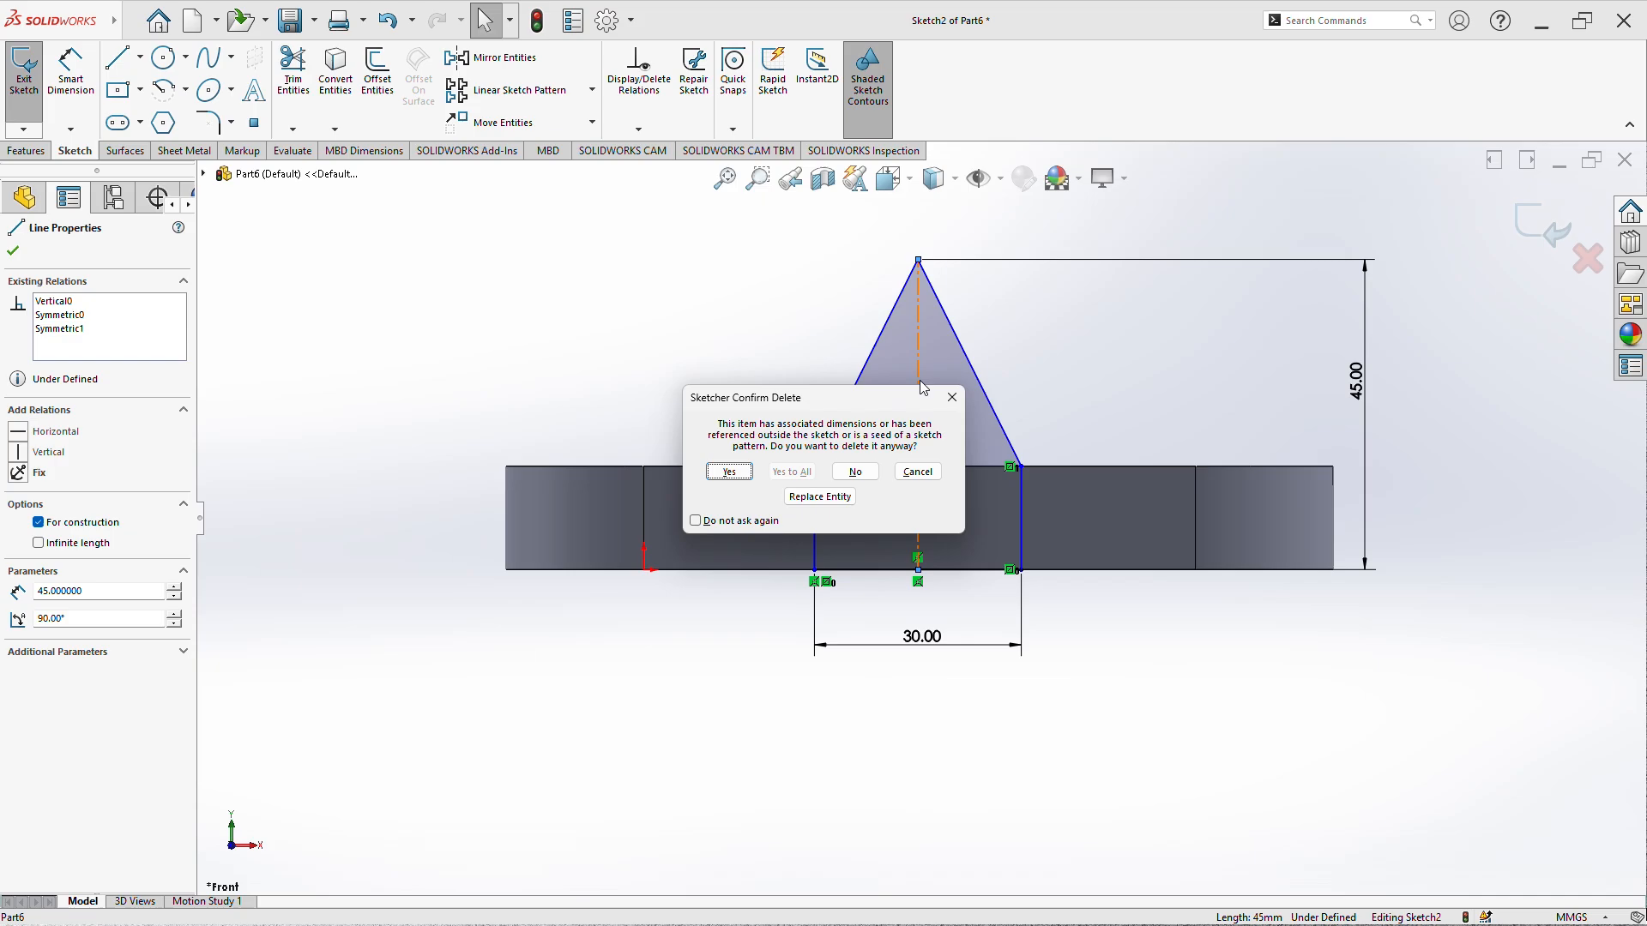
left_click(729, 471)
- Start a Boss-Extrude of the house-shaped profile with a Blind depth of 30 mm in Direction 1
middle_click_drag(1208, 422, 1099, 508)
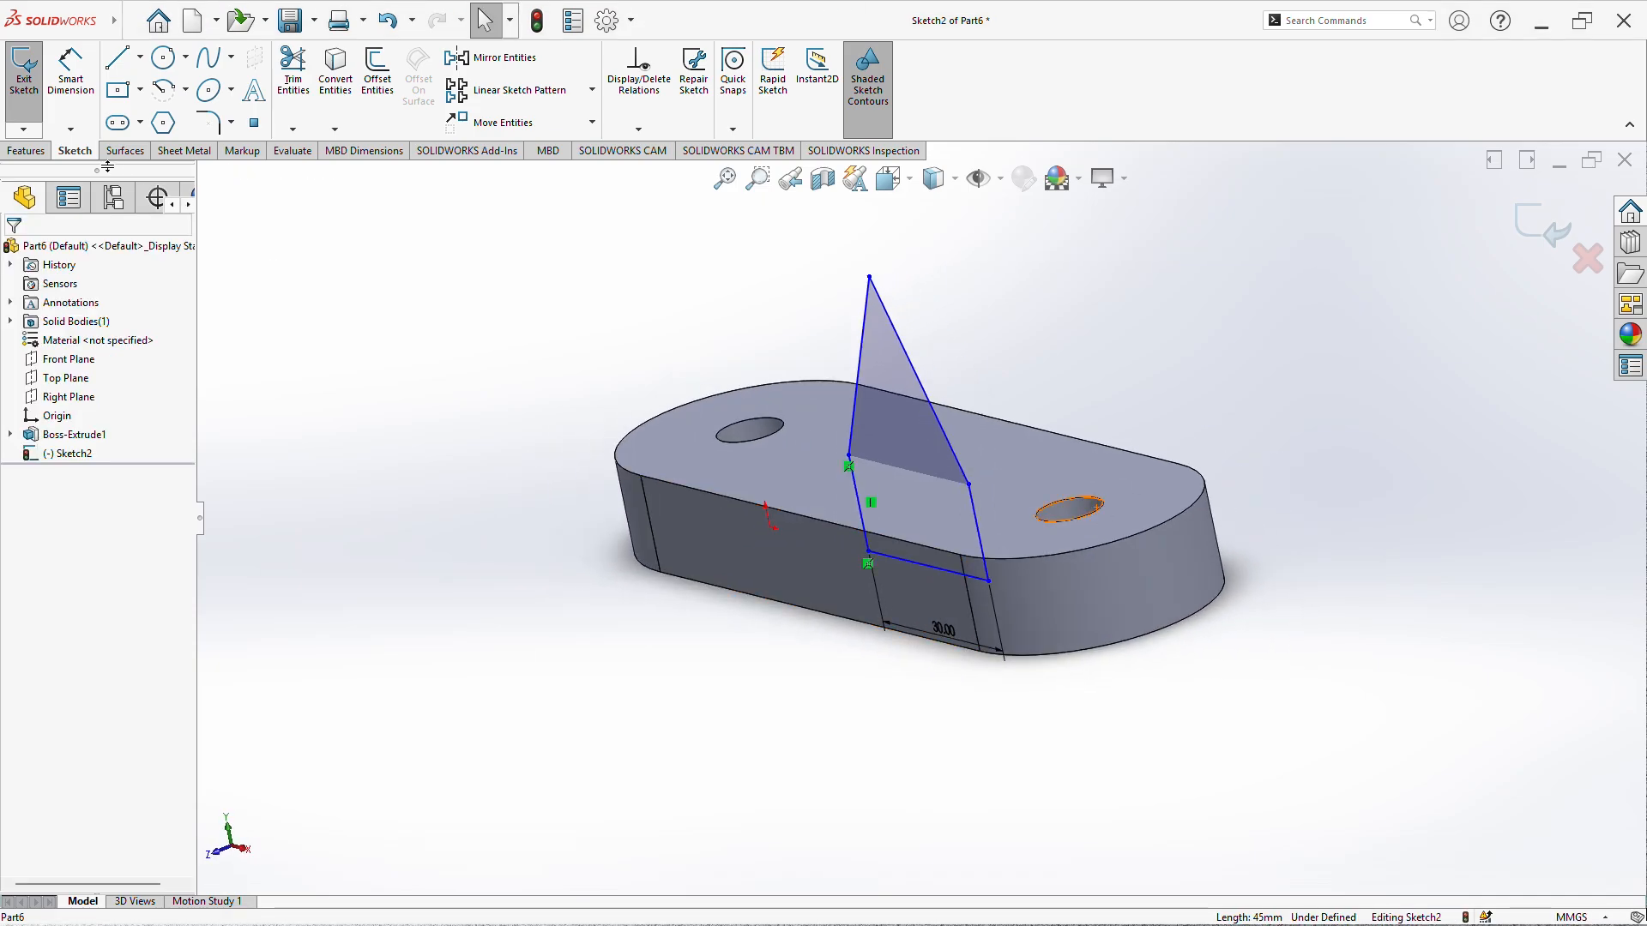
left_click(30, 155)
left_click(32, 79)
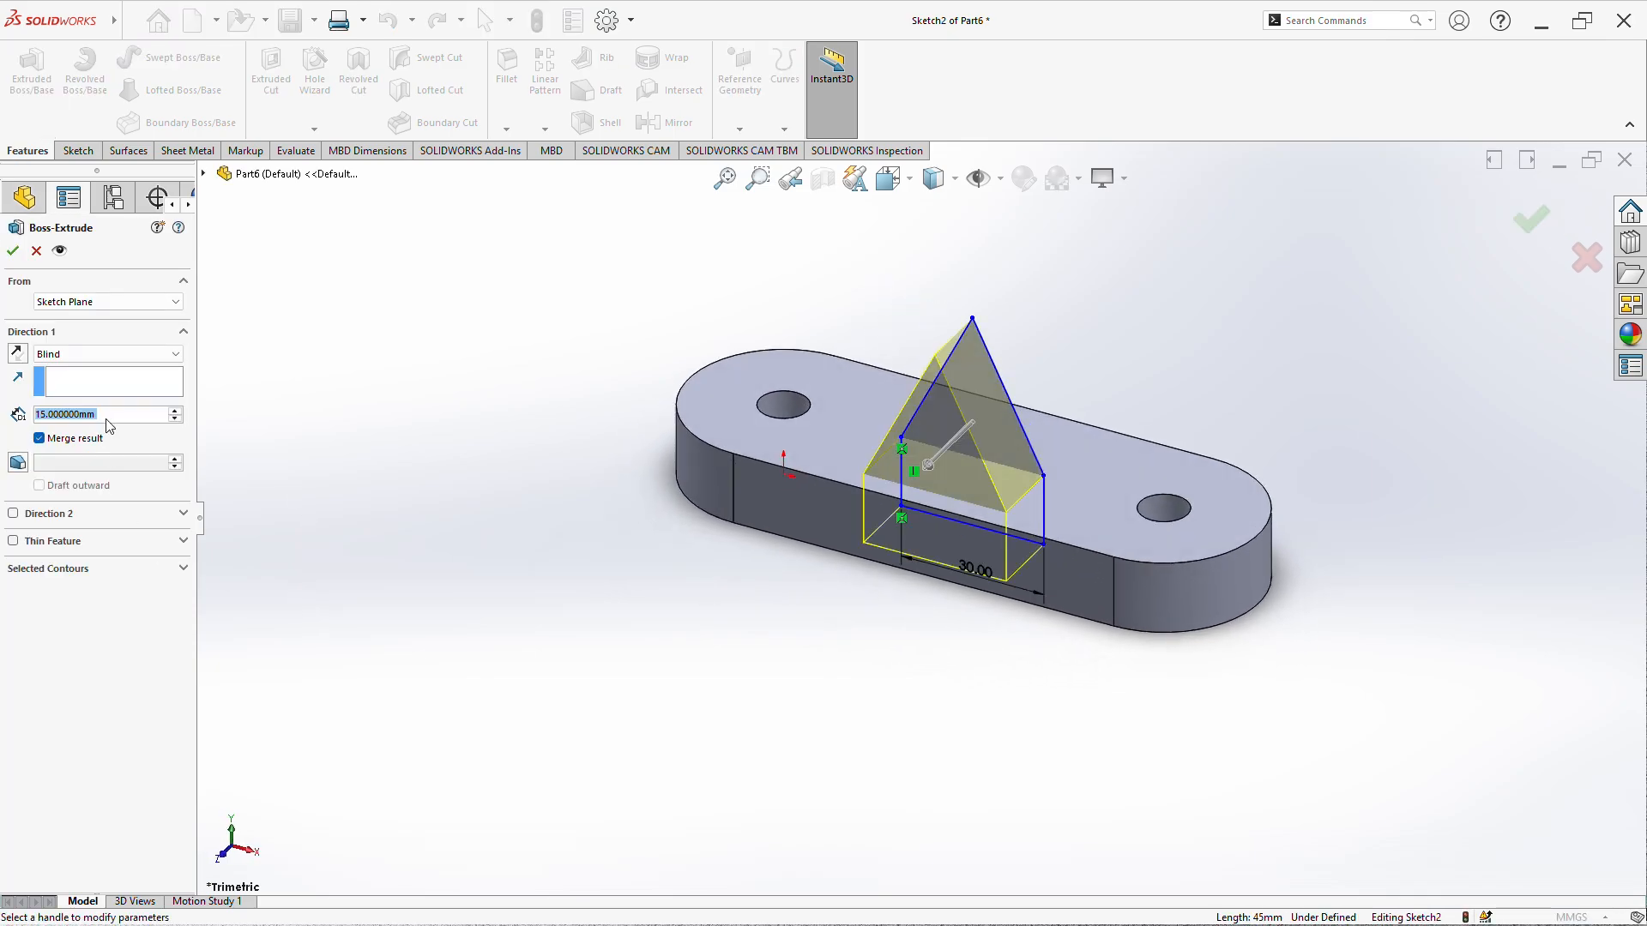
key("BackSpace")
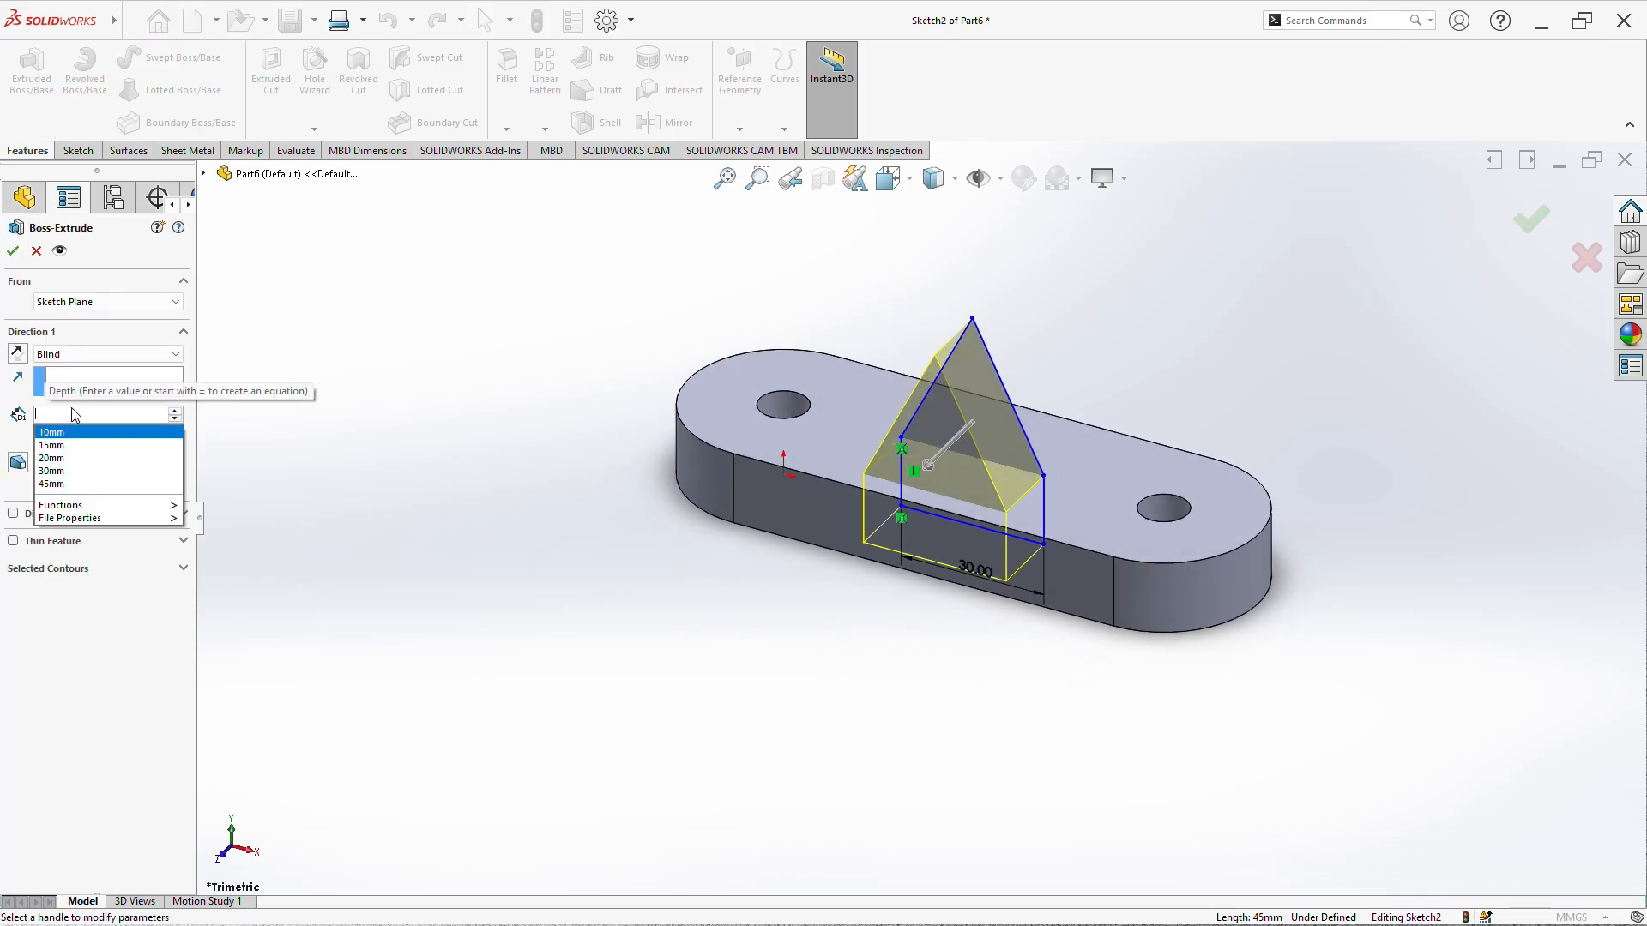
left_click(12, 514)
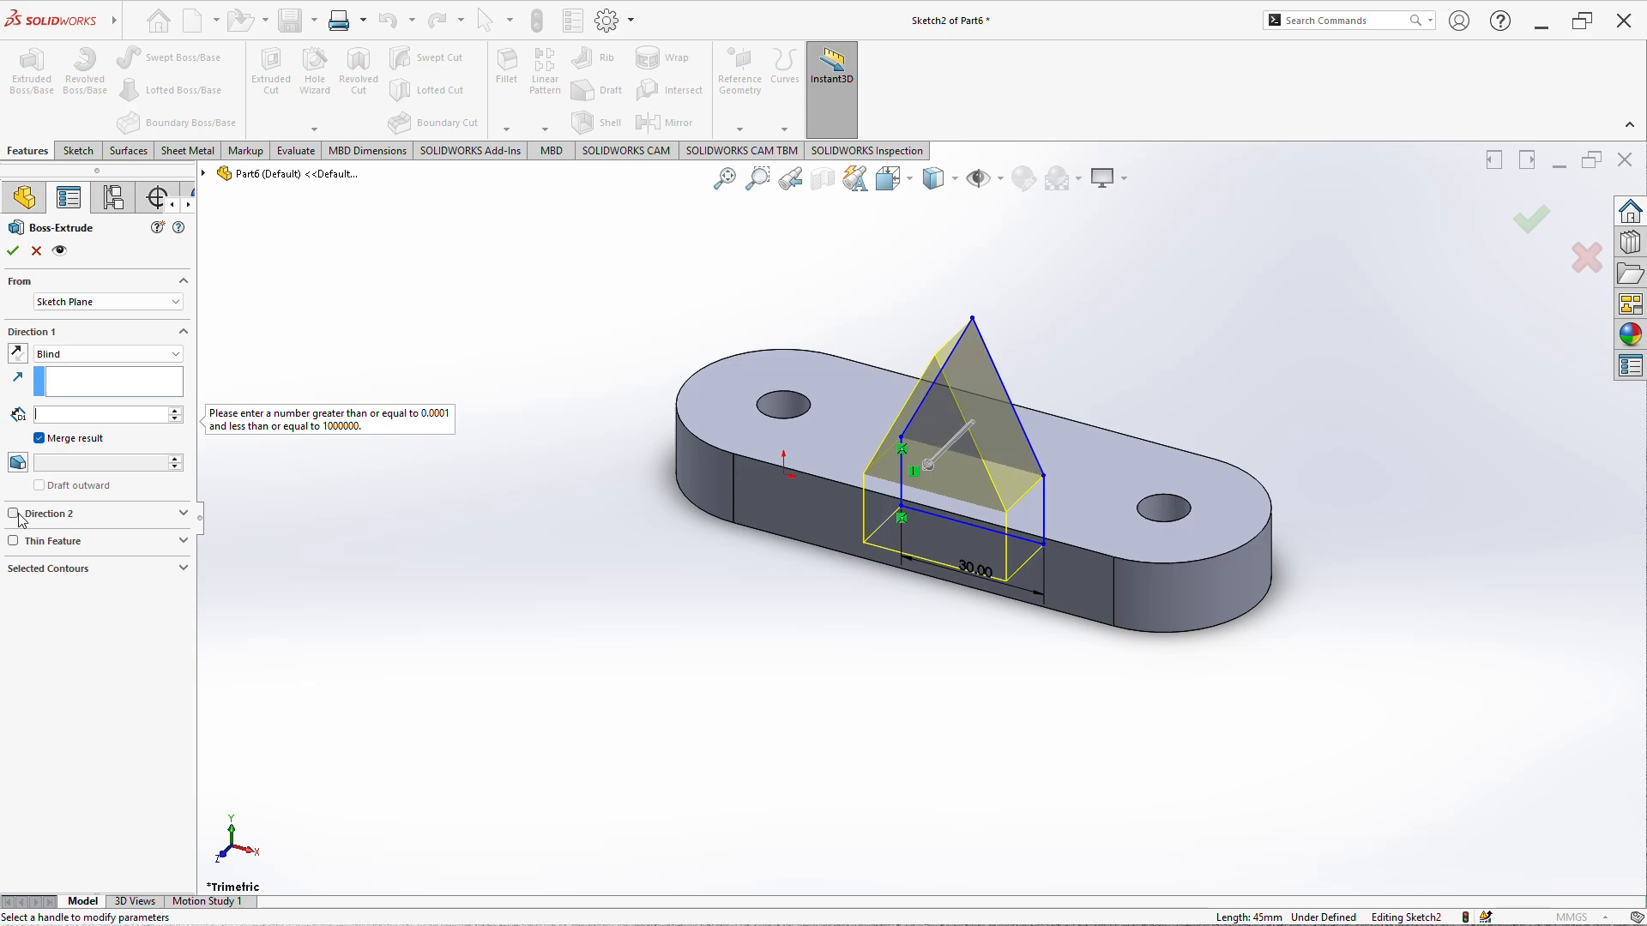
left_click(60, 416)
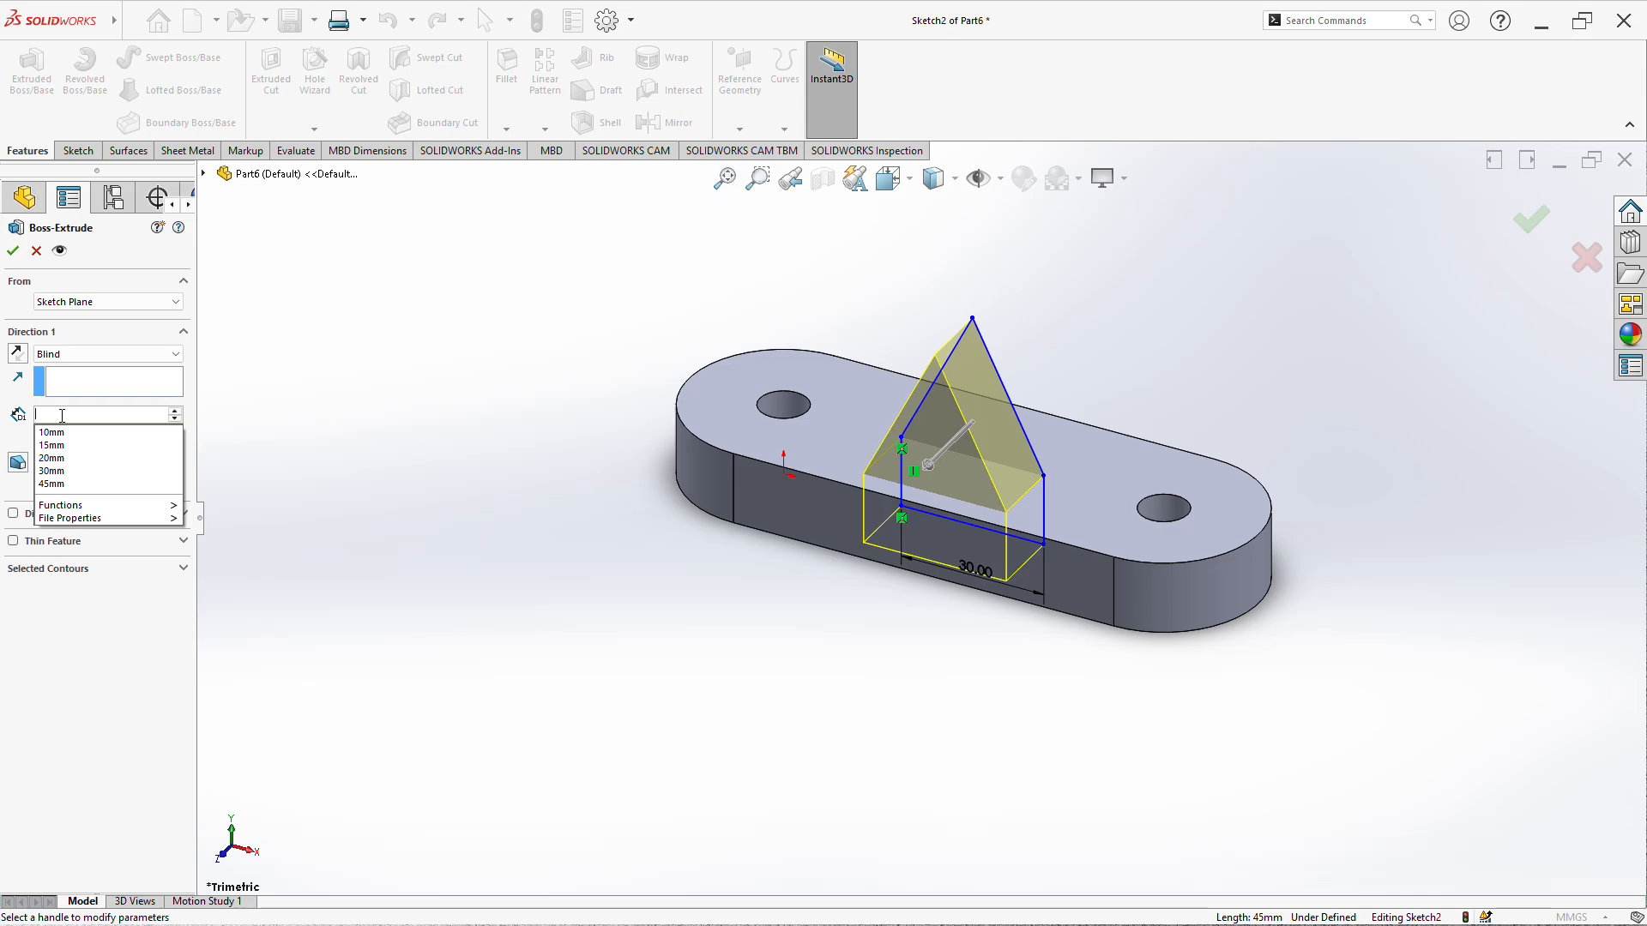
type("30")
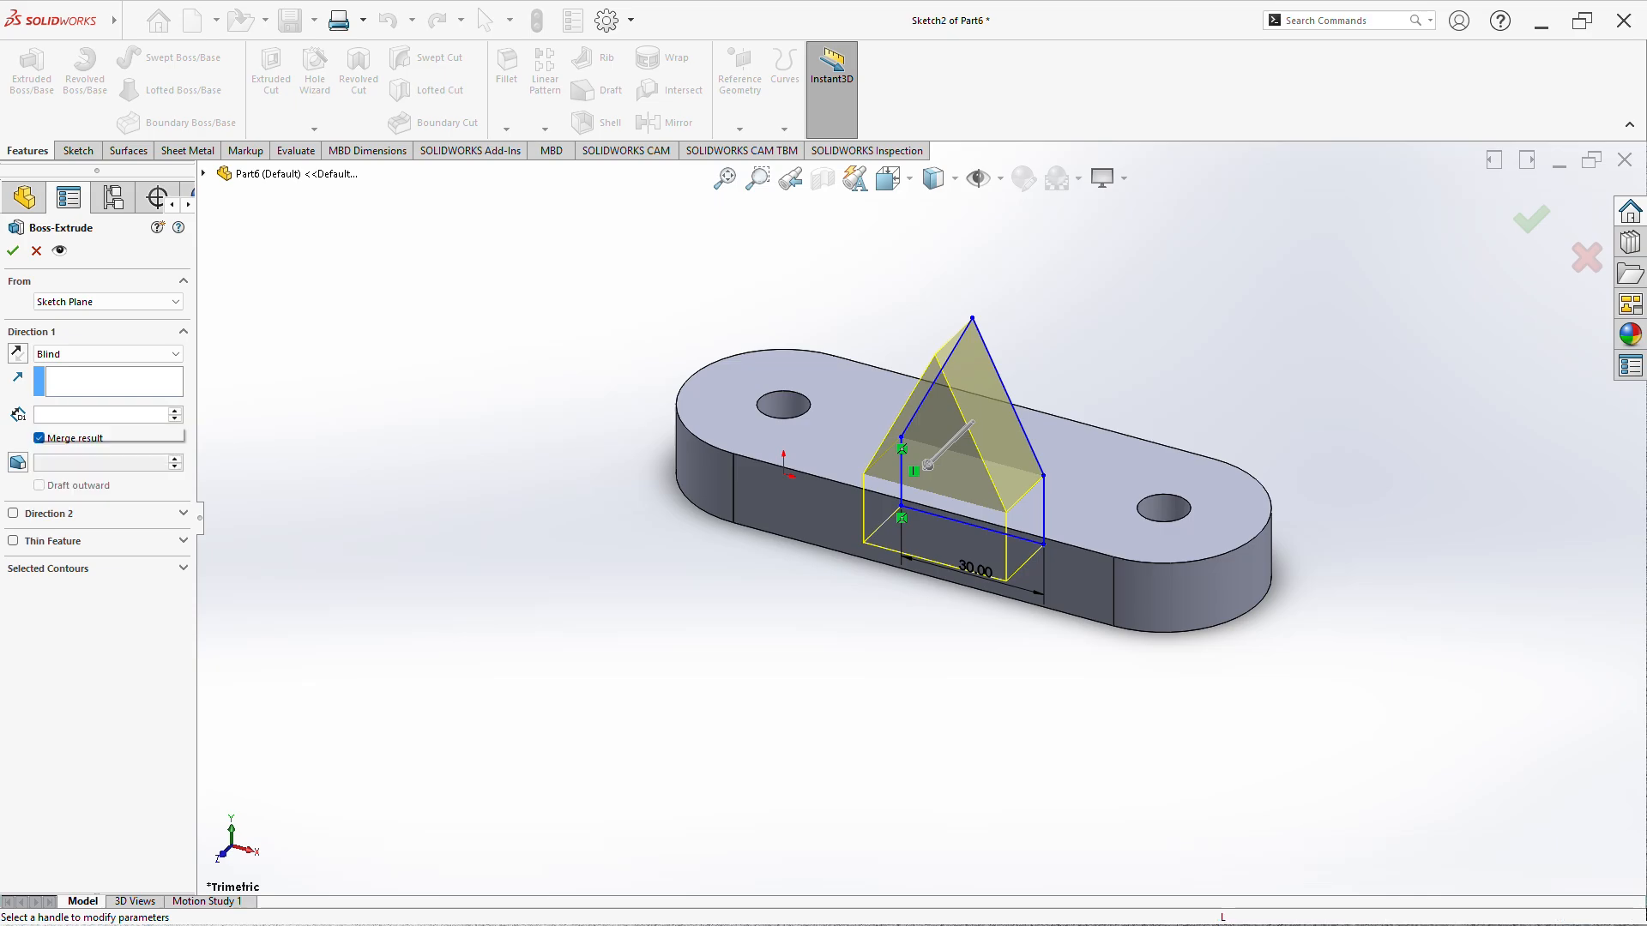
key("Return")
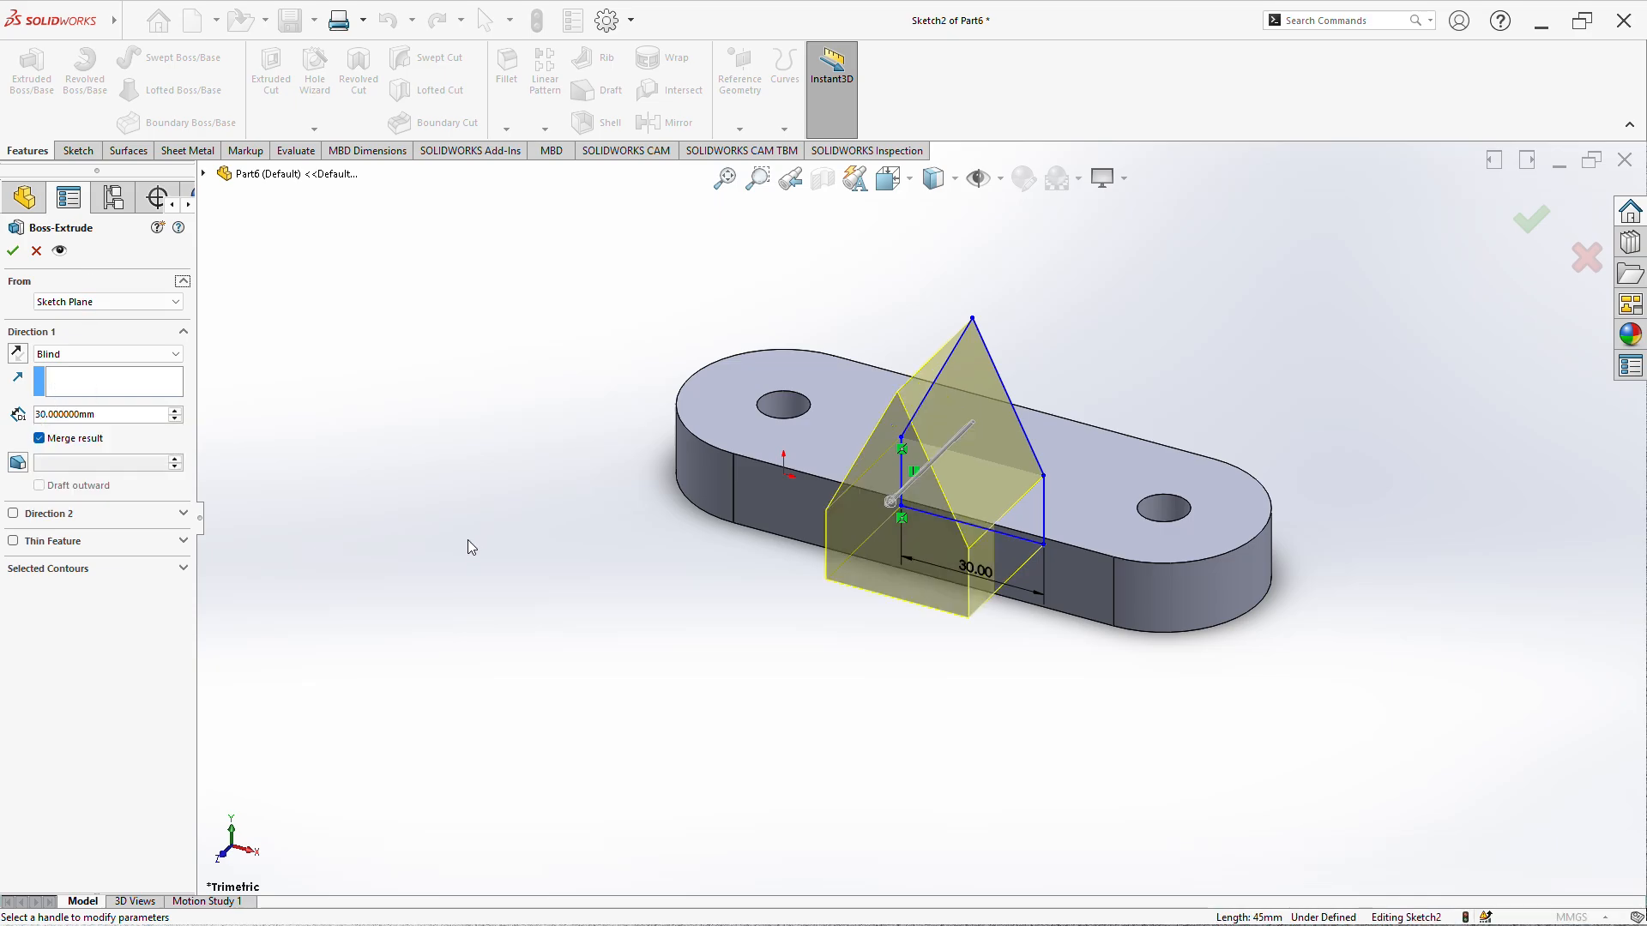
- Add a Blind Direction 2 with a depth of 30 mm to the house-shaped boss and finish the extrusion
middle_click_drag(467, 543, 362, 579)
left_click(53, 514)
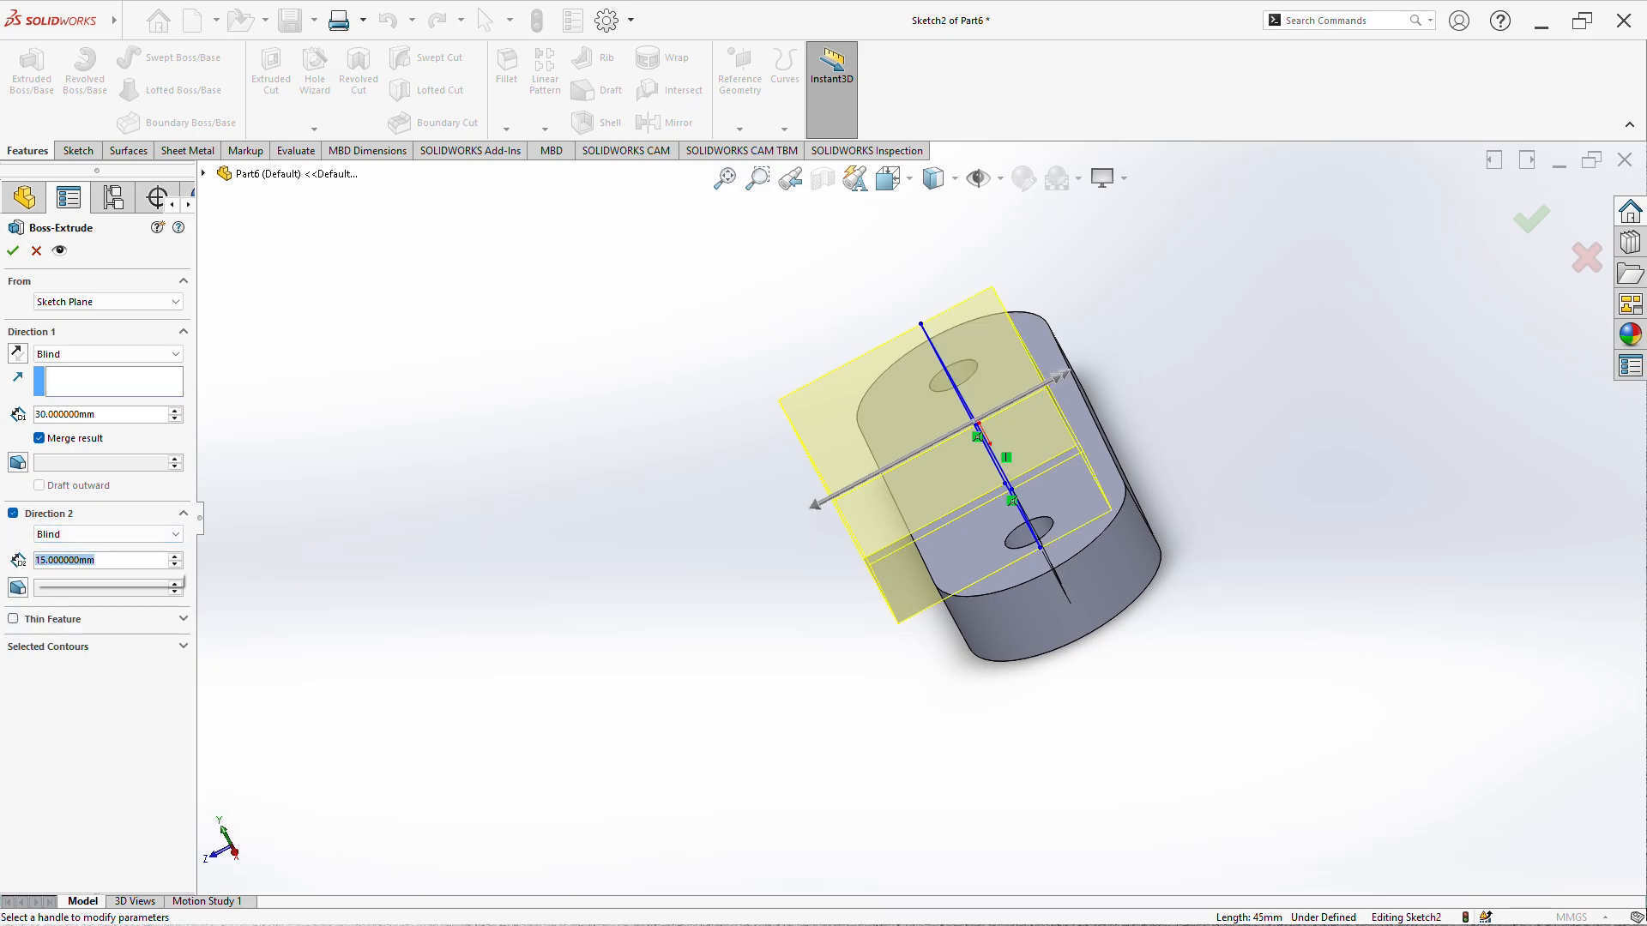
type("30")
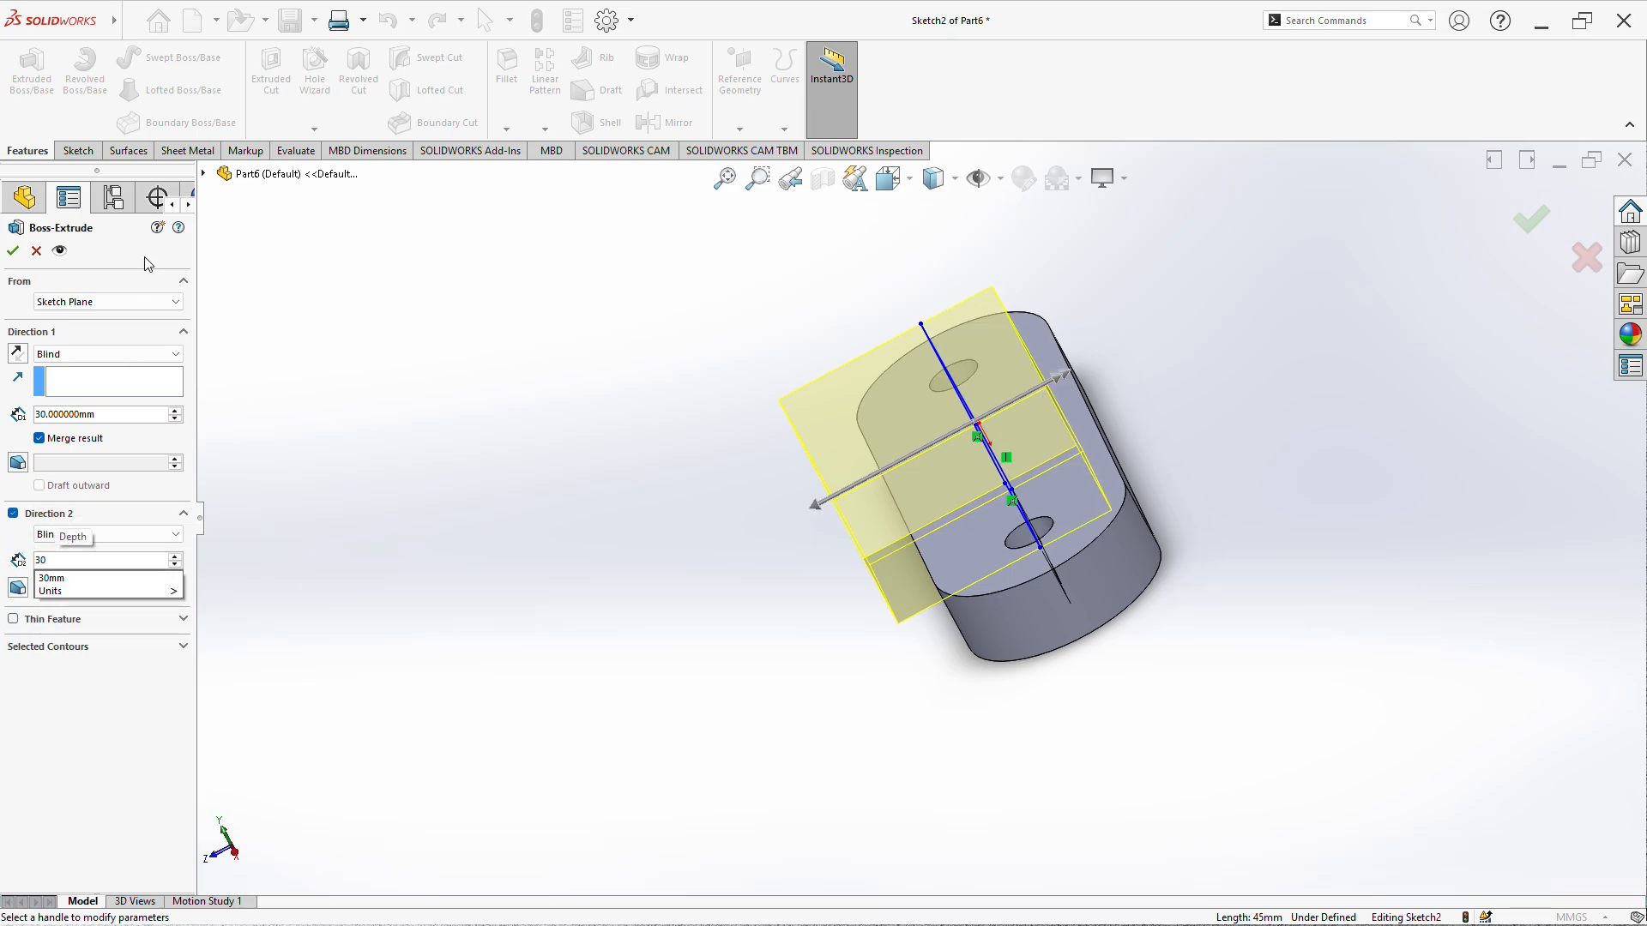
key("Return")
left_click(11, 251)
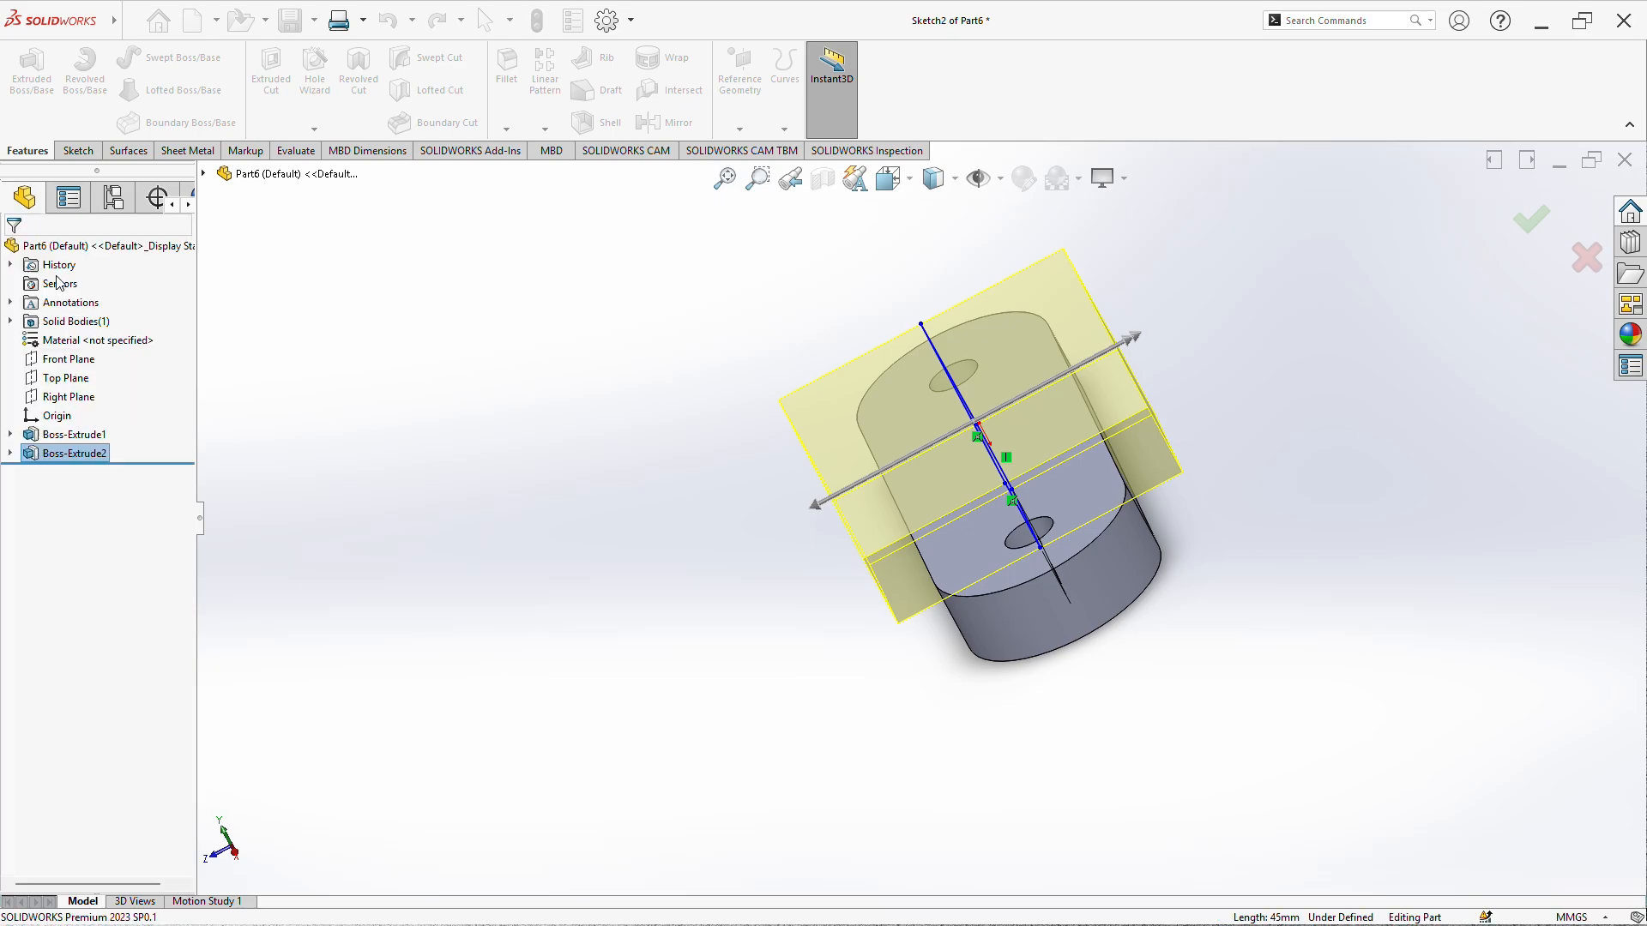
- Start a new sketch on the slanted roof face of the house-shaped boss
middle_click_drag(721, 640, 1012, 392)
left_click(902, 363)
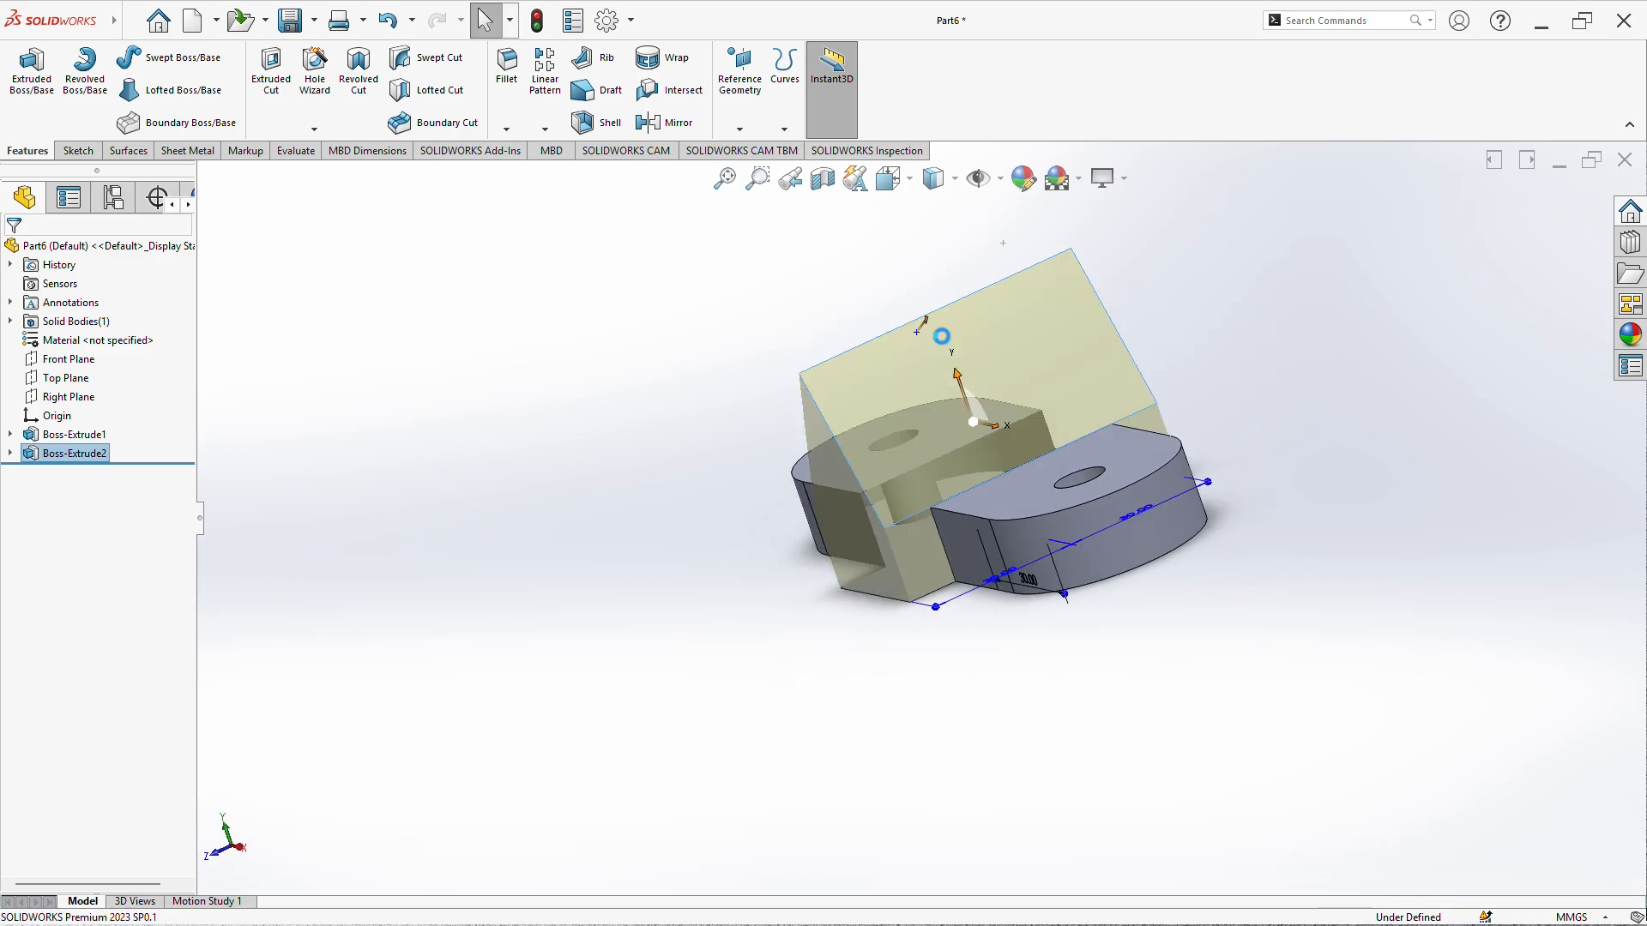
left_click(931, 469)
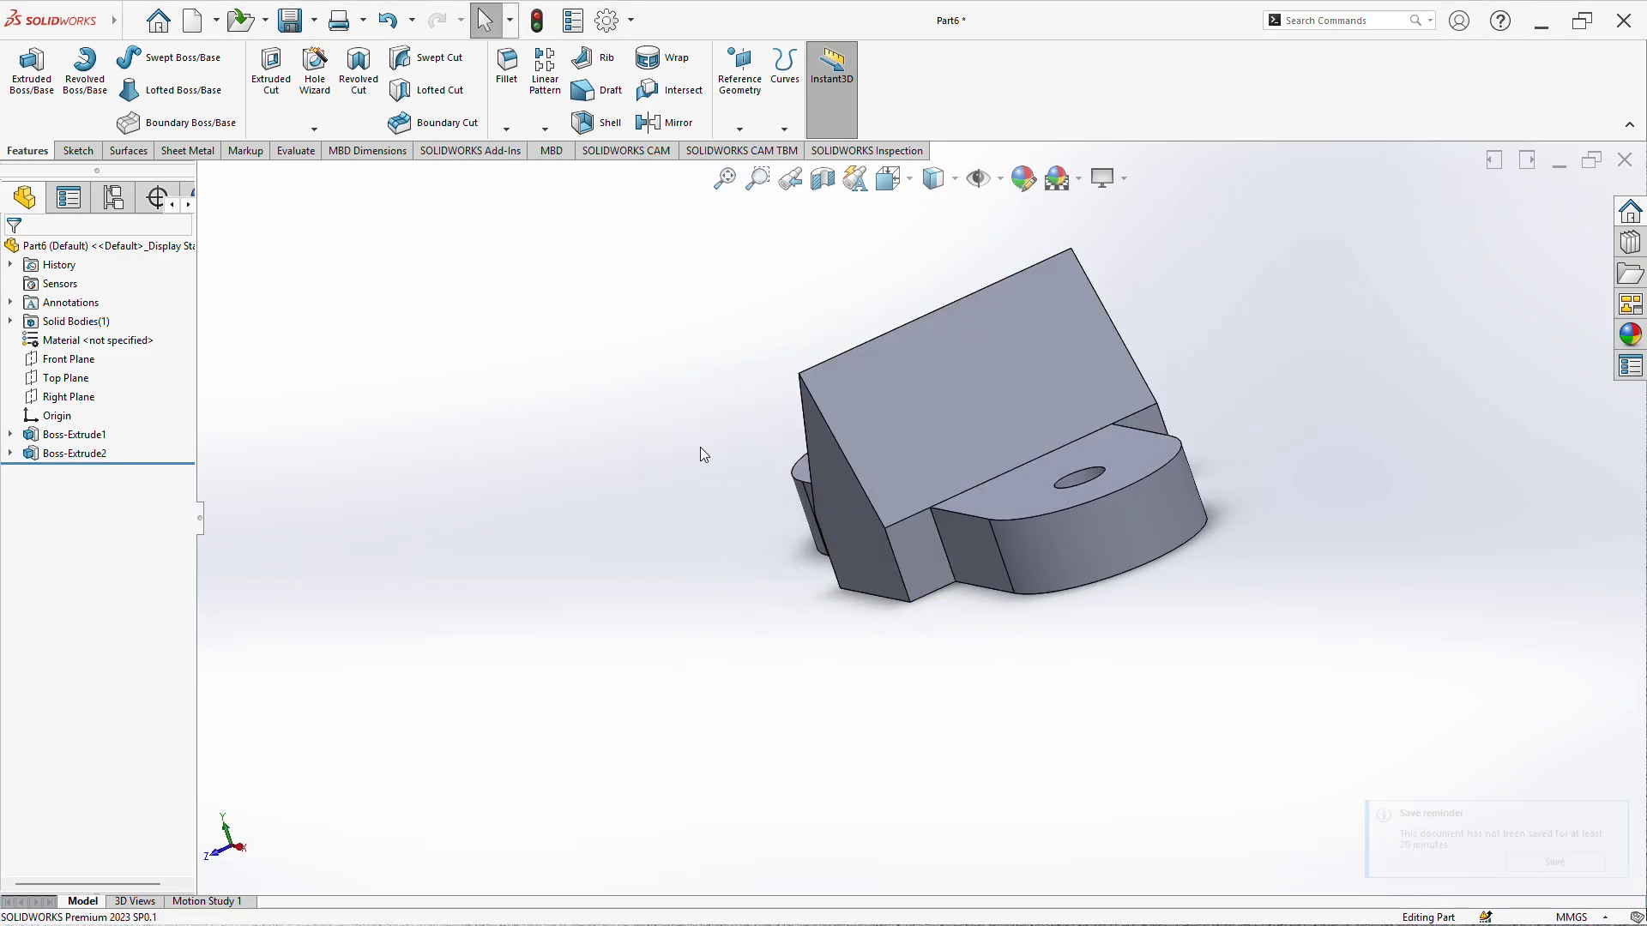
left_click(981, 353)
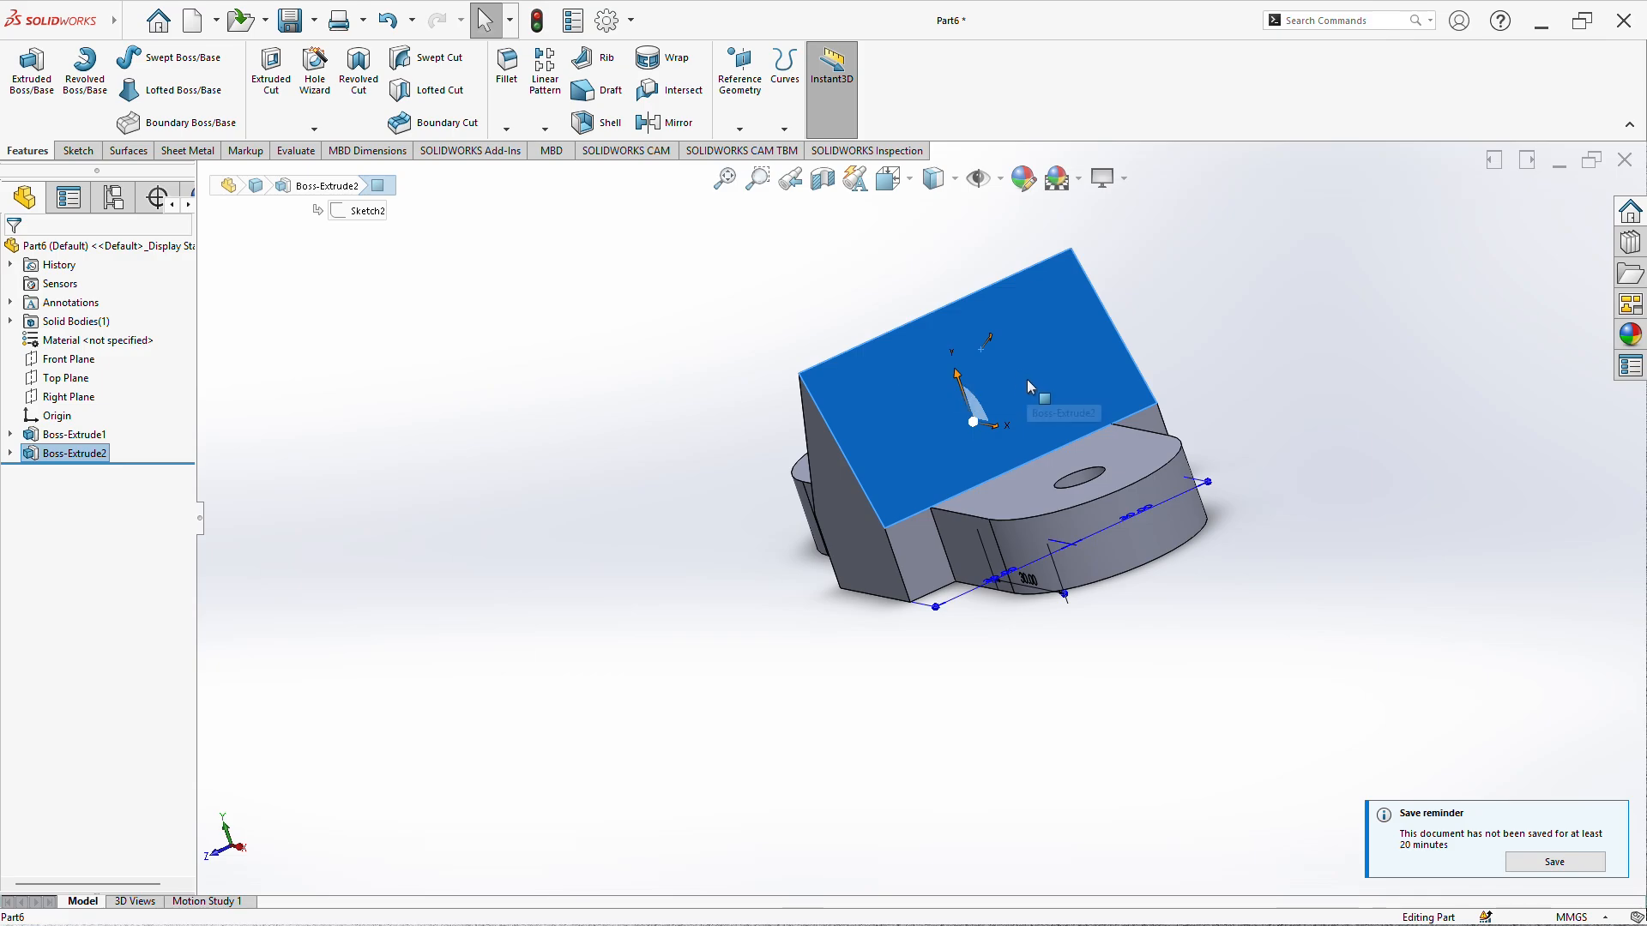
right_click(1026, 379)
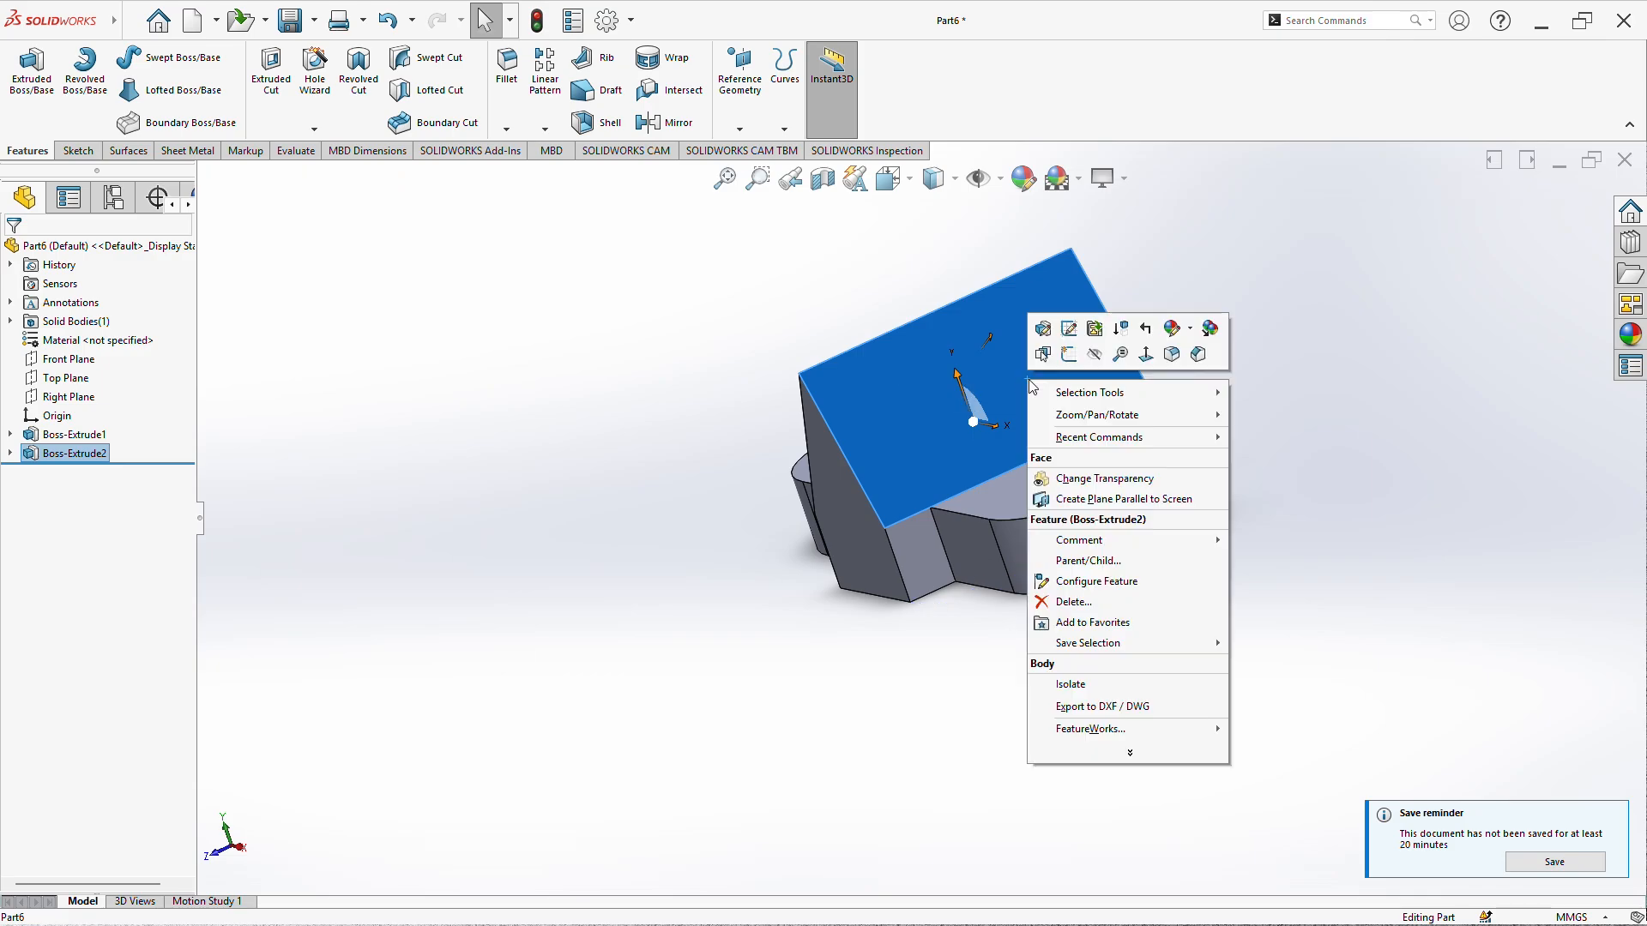
left_click(1071, 352)
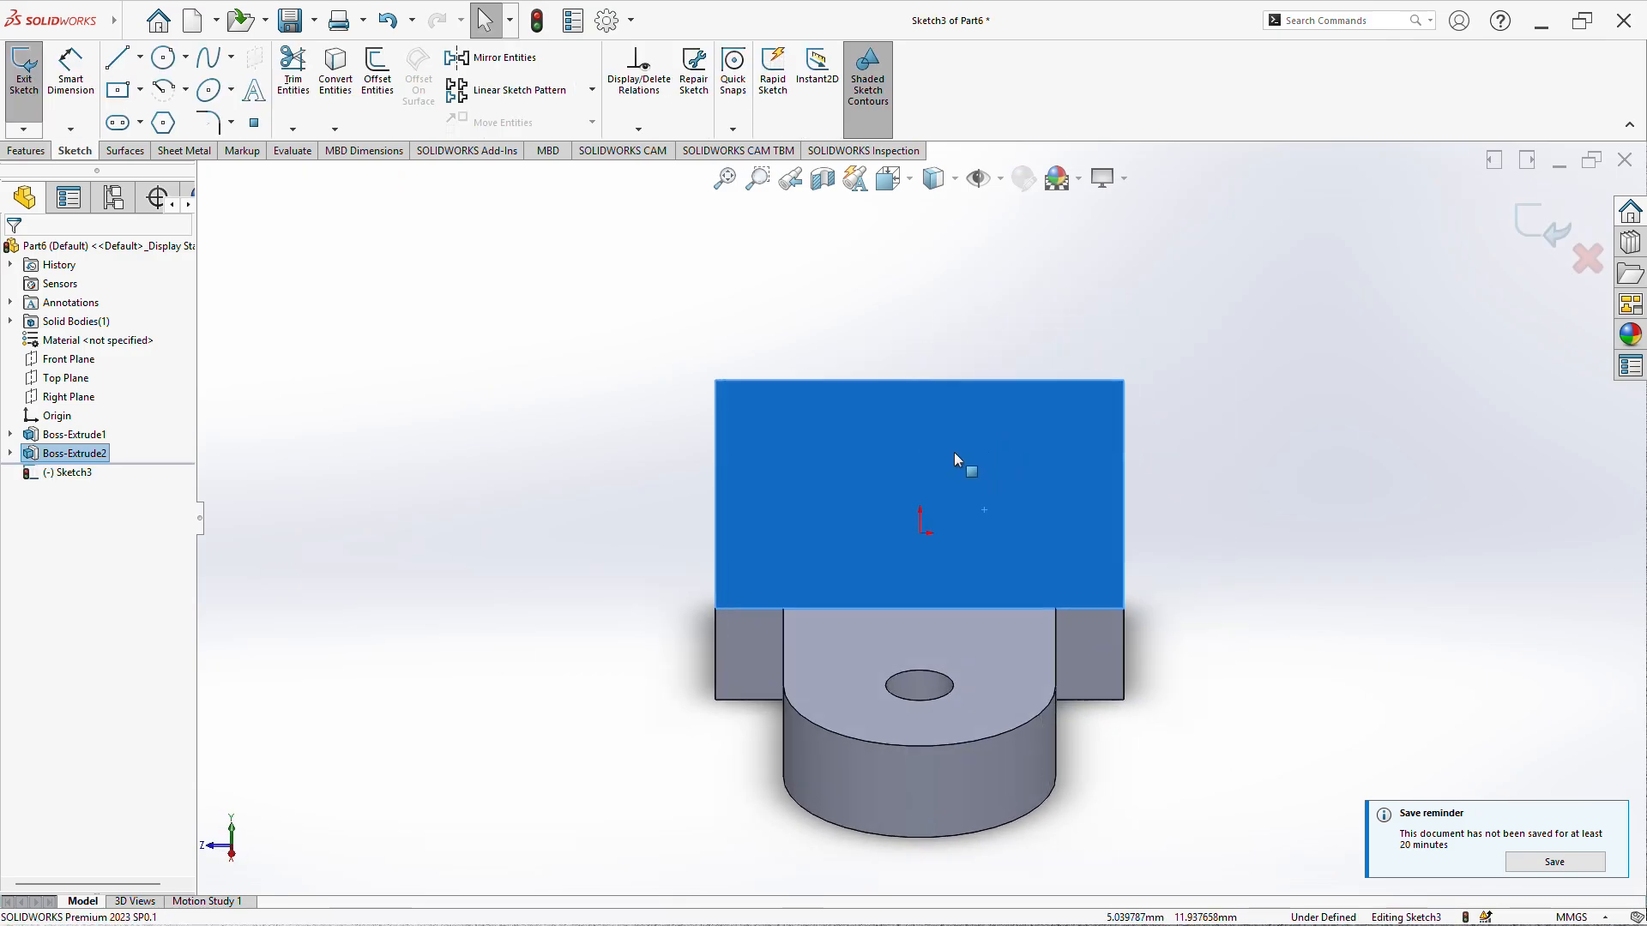
- Sketch connected lines along the roof face's top edge from corner to corner, dipping about 13.6 mm into a rectangular notch
left_click(118, 57)
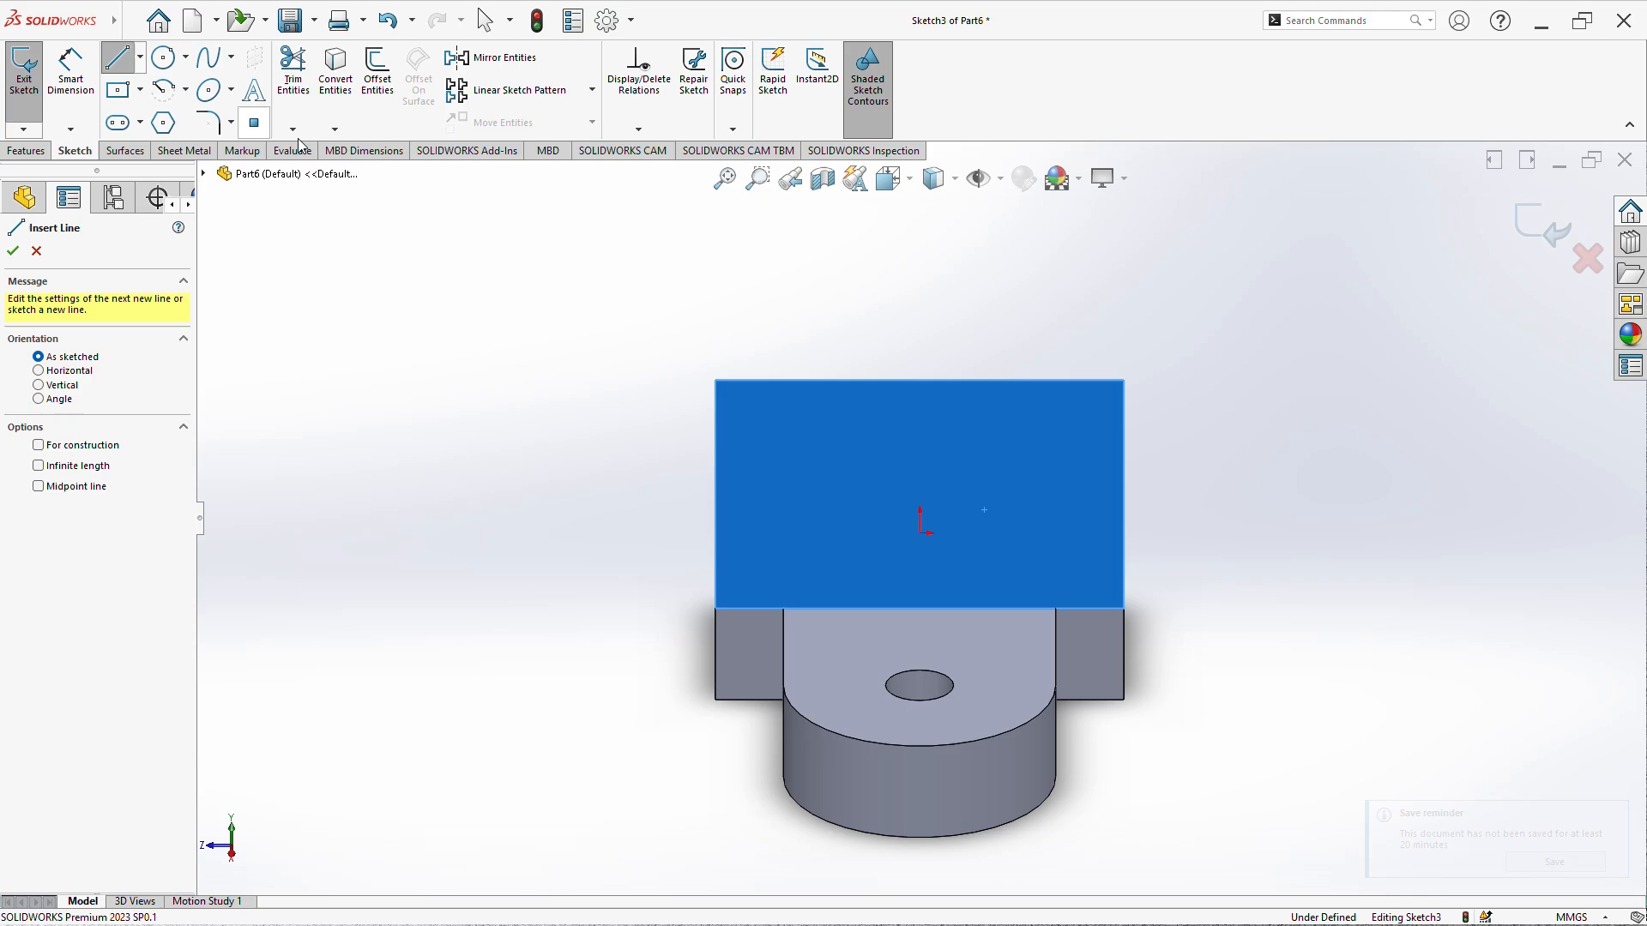
left_click(716, 380)
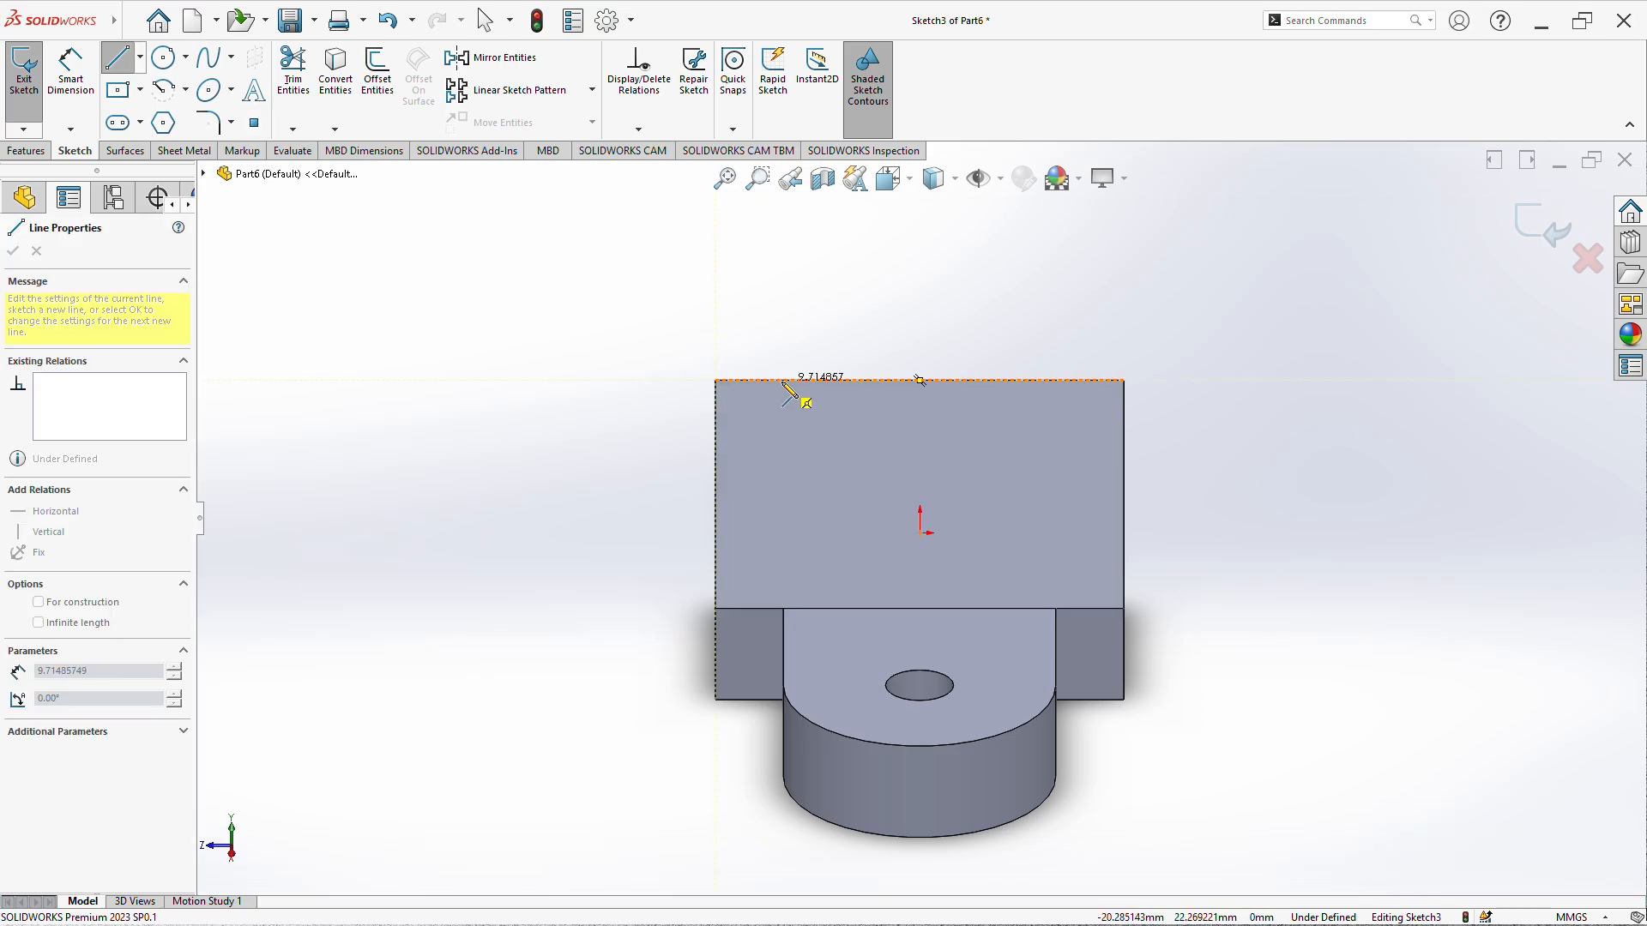
left_click(791, 380)
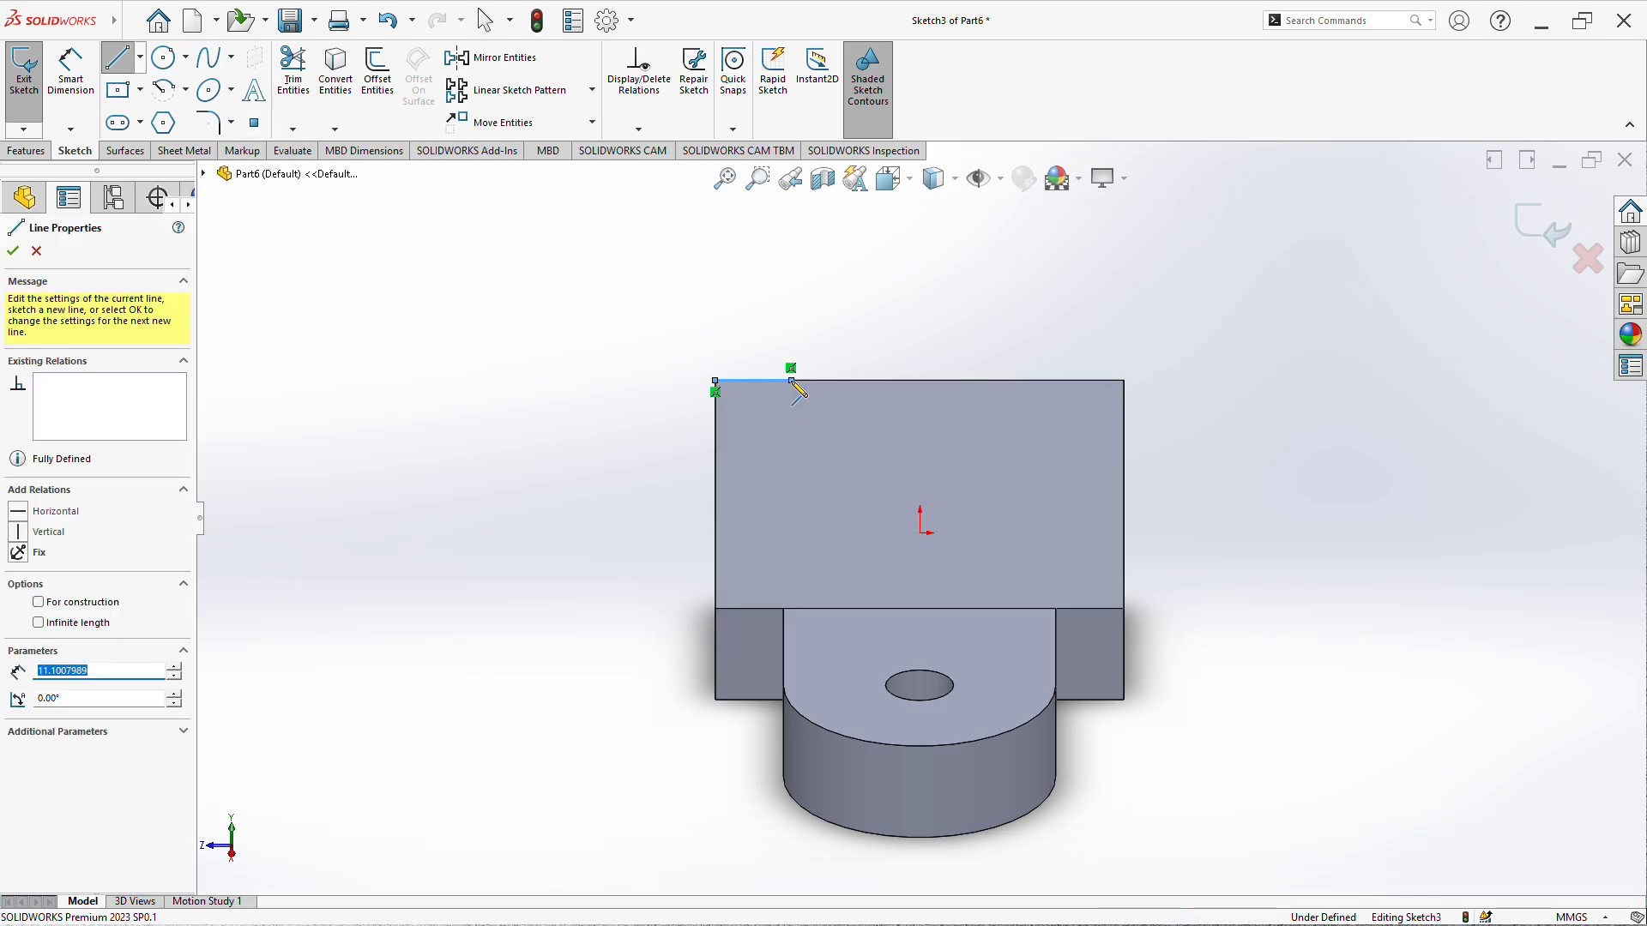
left_click(791, 472)
left_click(1015, 473)
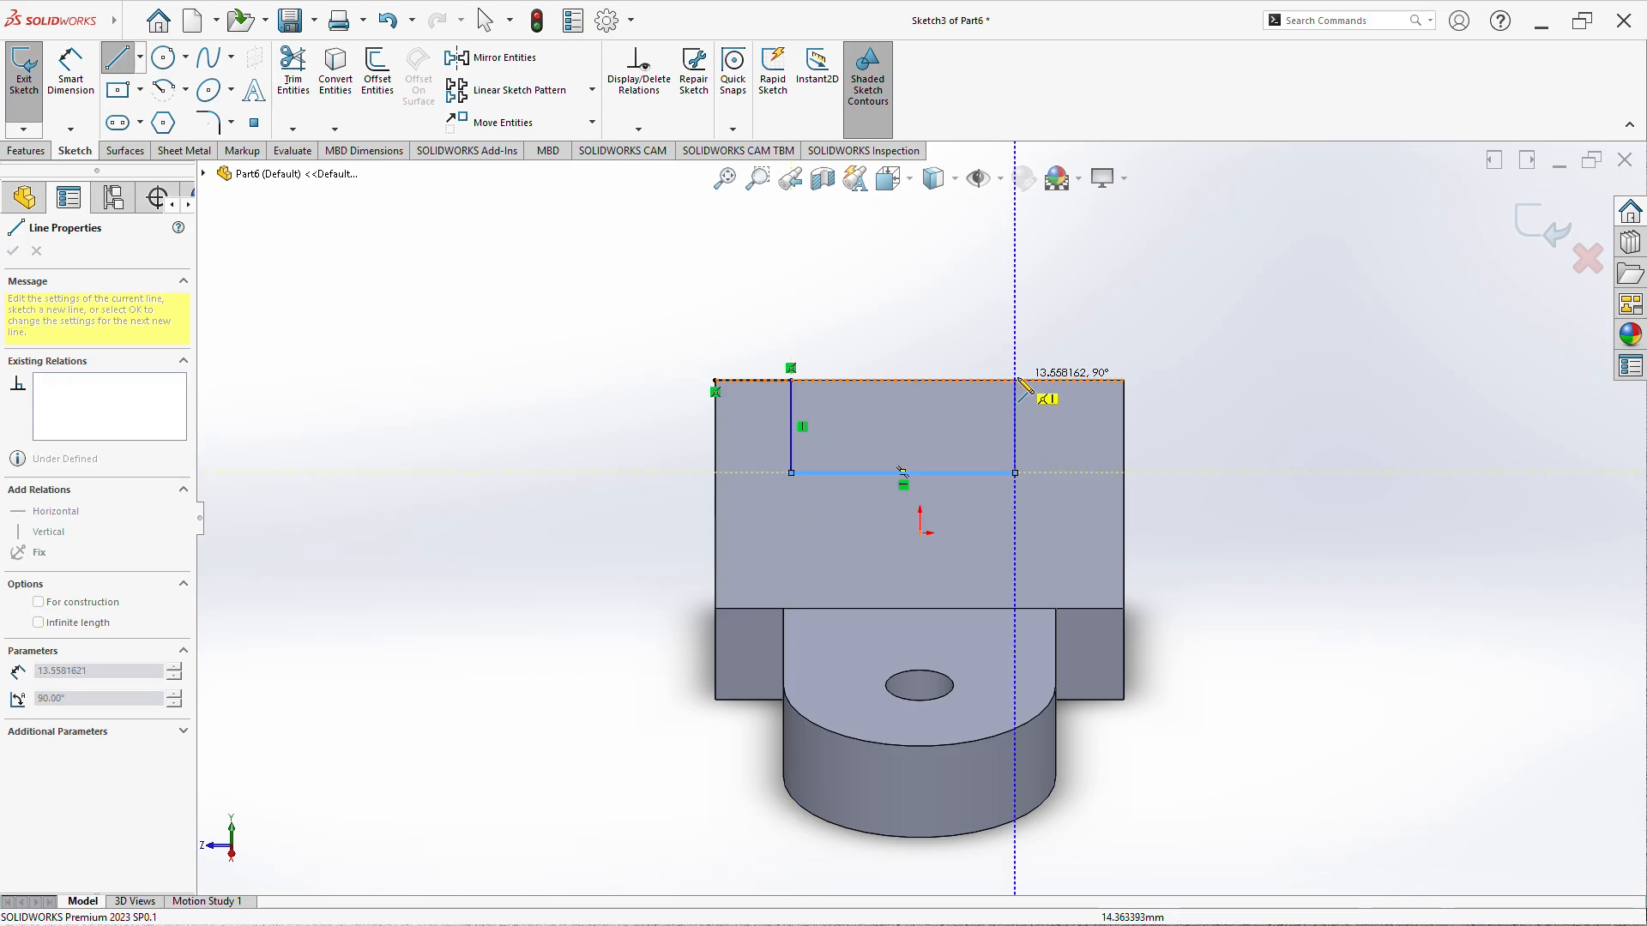
left_click(1014, 380)
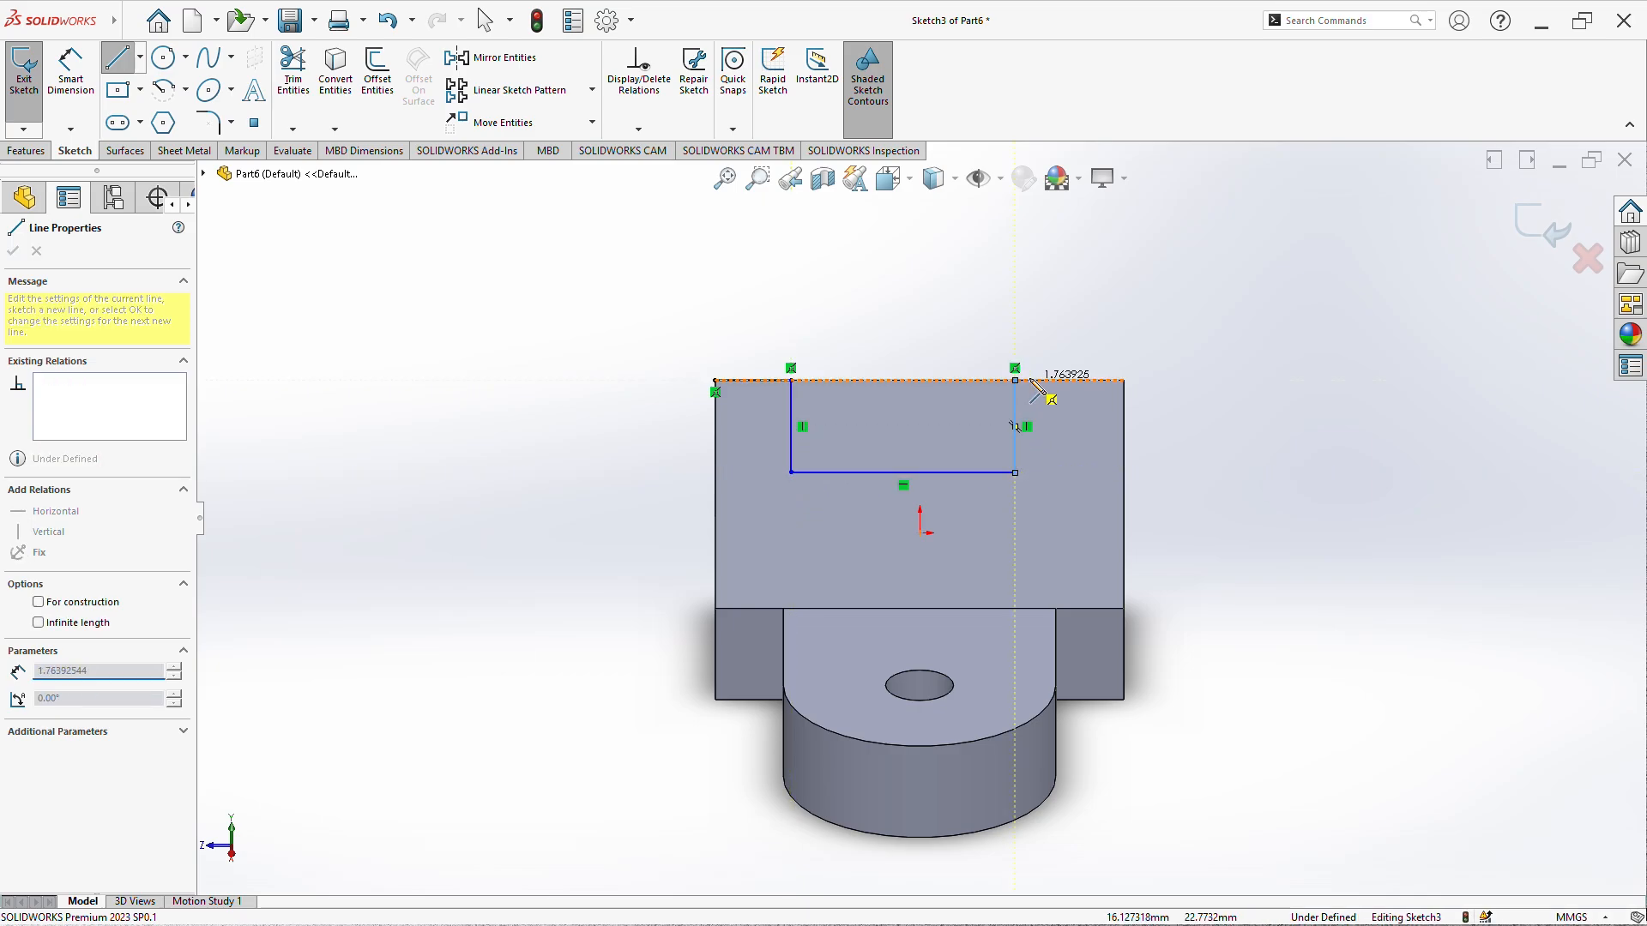
left_click(1123, 380)
right_click(1141, 296)
left_click(1170, 301)
- Dimension the two outer line segments beside the notch on the roof's top edge to 15 mm each
right_click_drag(625, 415, 630, 343)
left_click(742, 383)
left_click(749, 309)
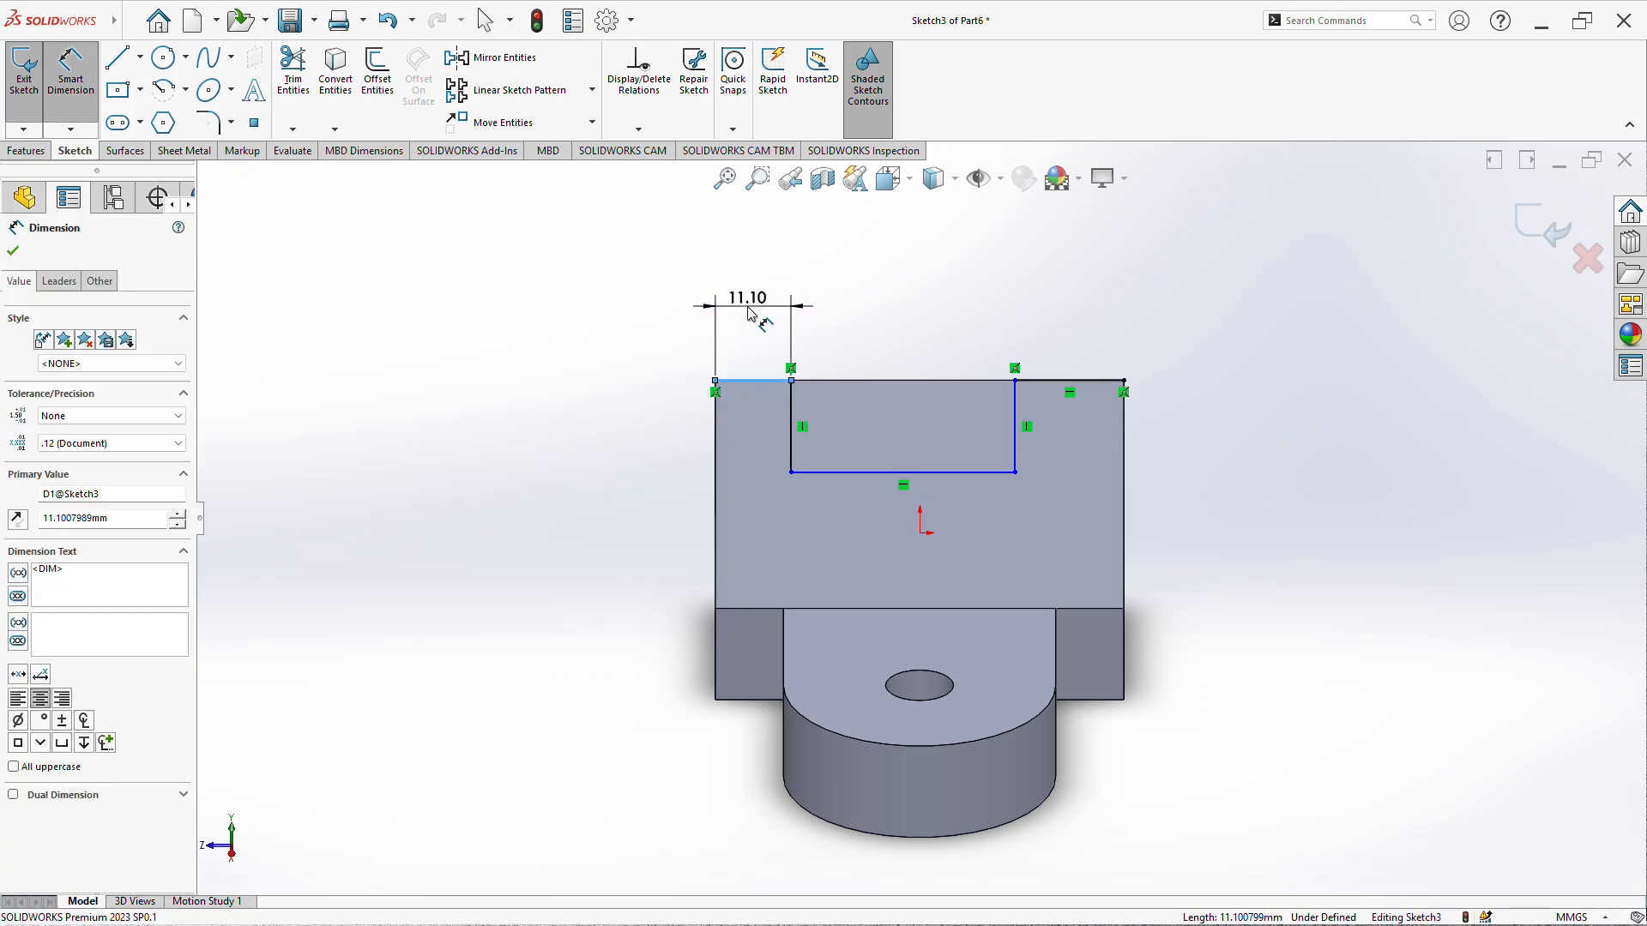
key("BackSpace")
type("15")
key("Return")
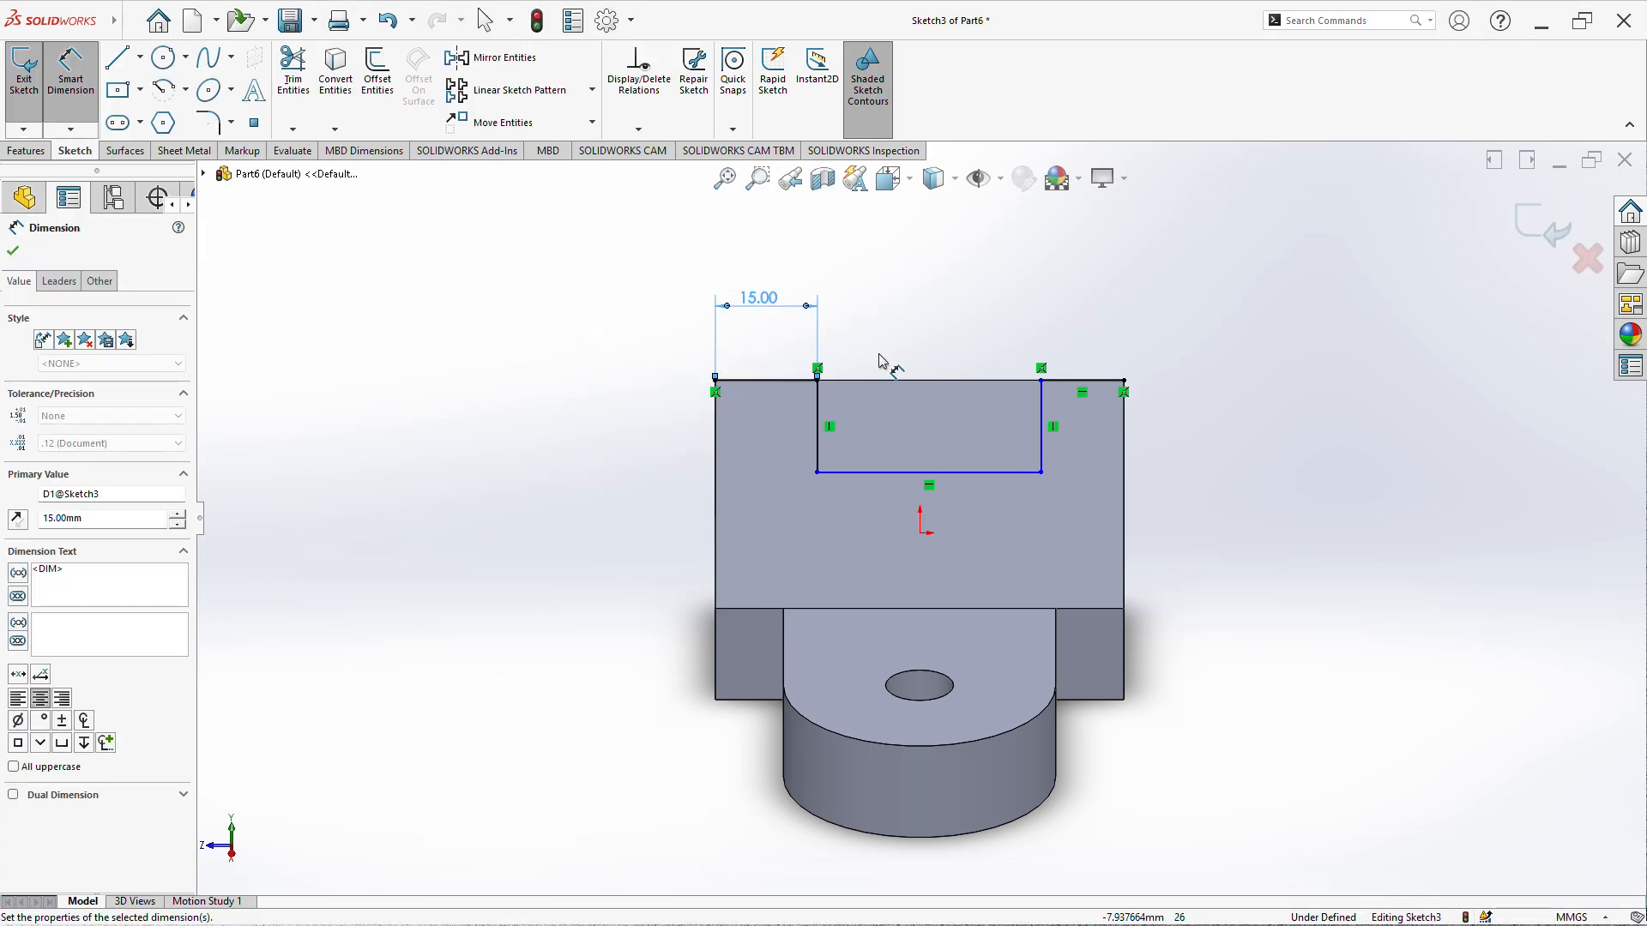
left_click(1082, 380)
left_click(1086, 292)
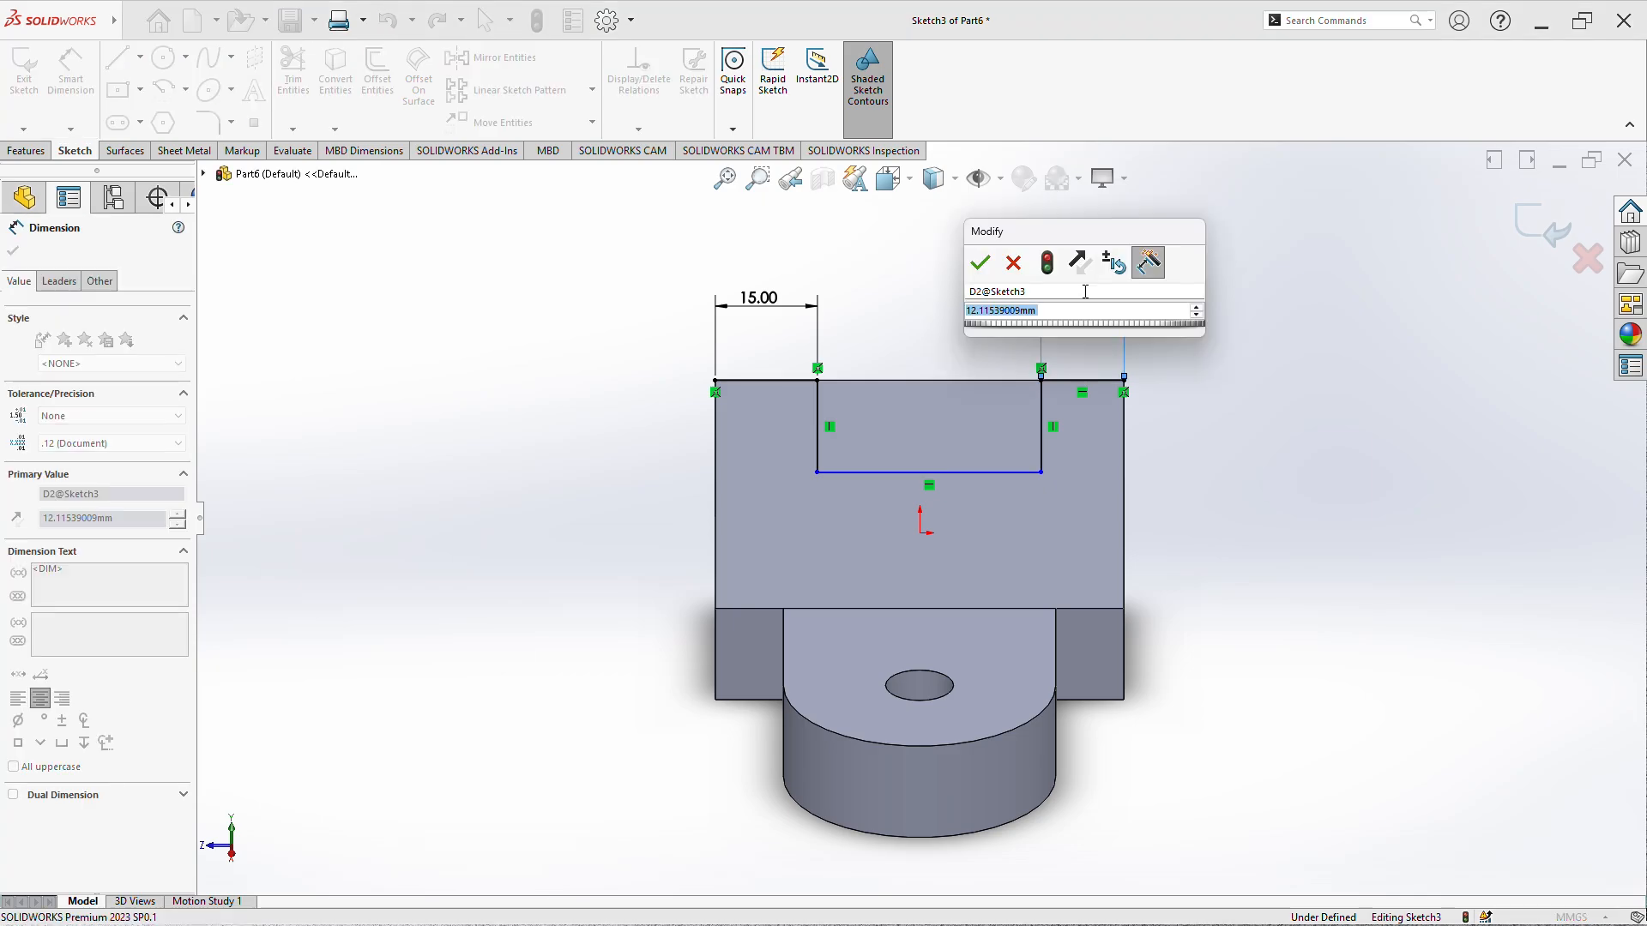
type("15")
key("Return")
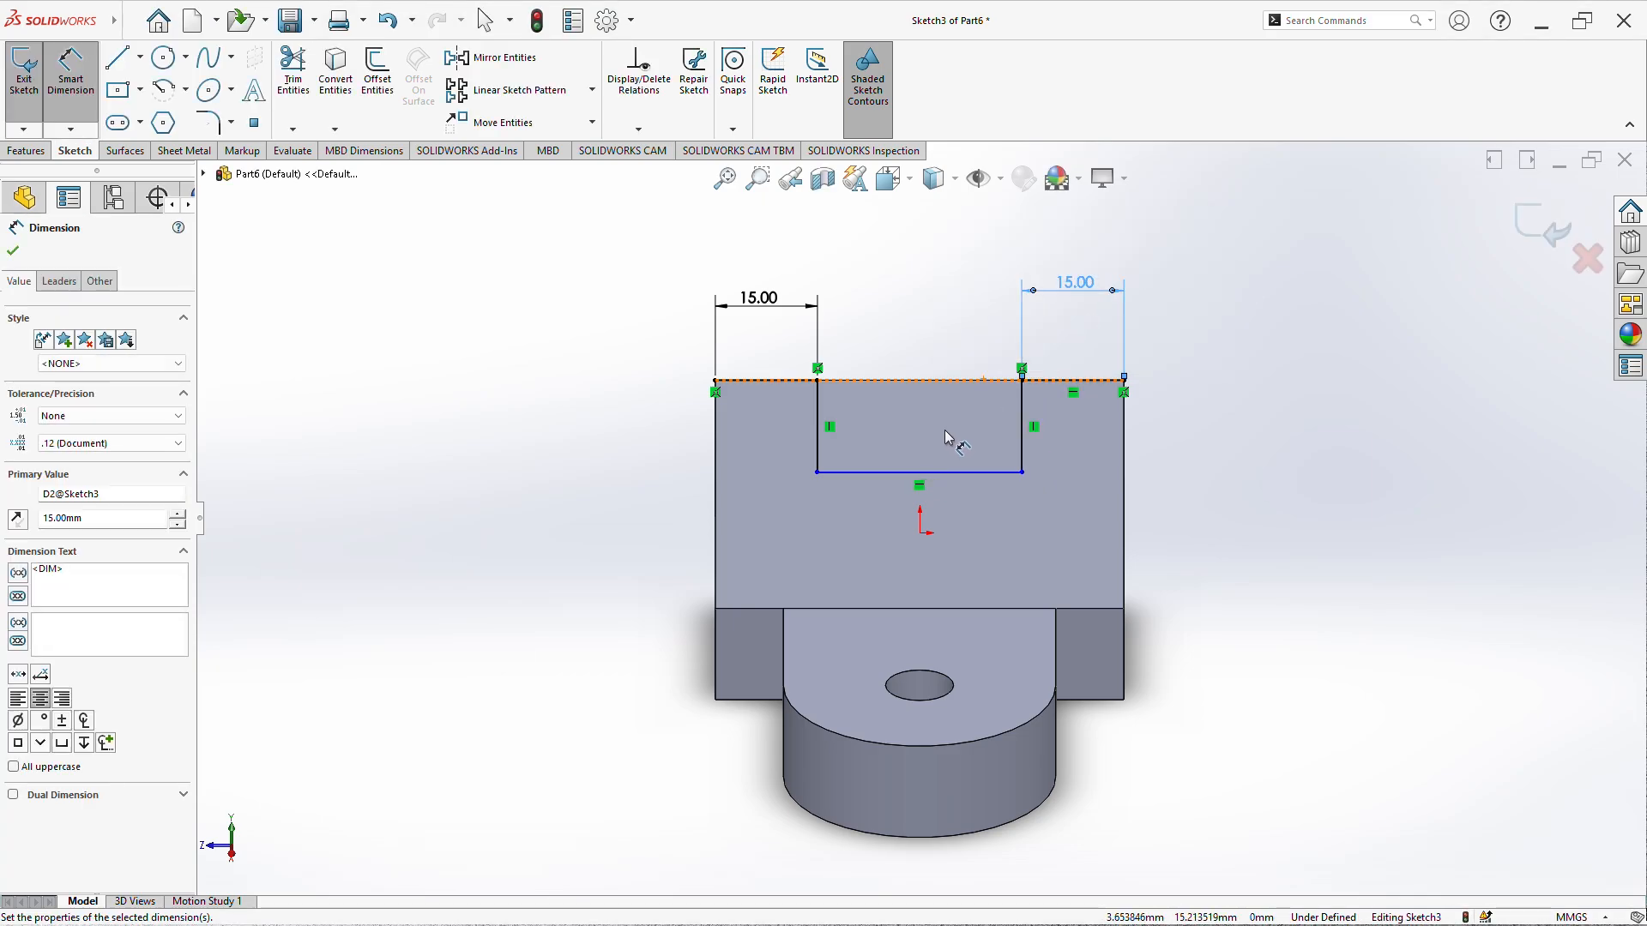
- Dimension the notch depth to 15 mm between the roof's top edge and the notch's bottom line
left_click(914, 379)
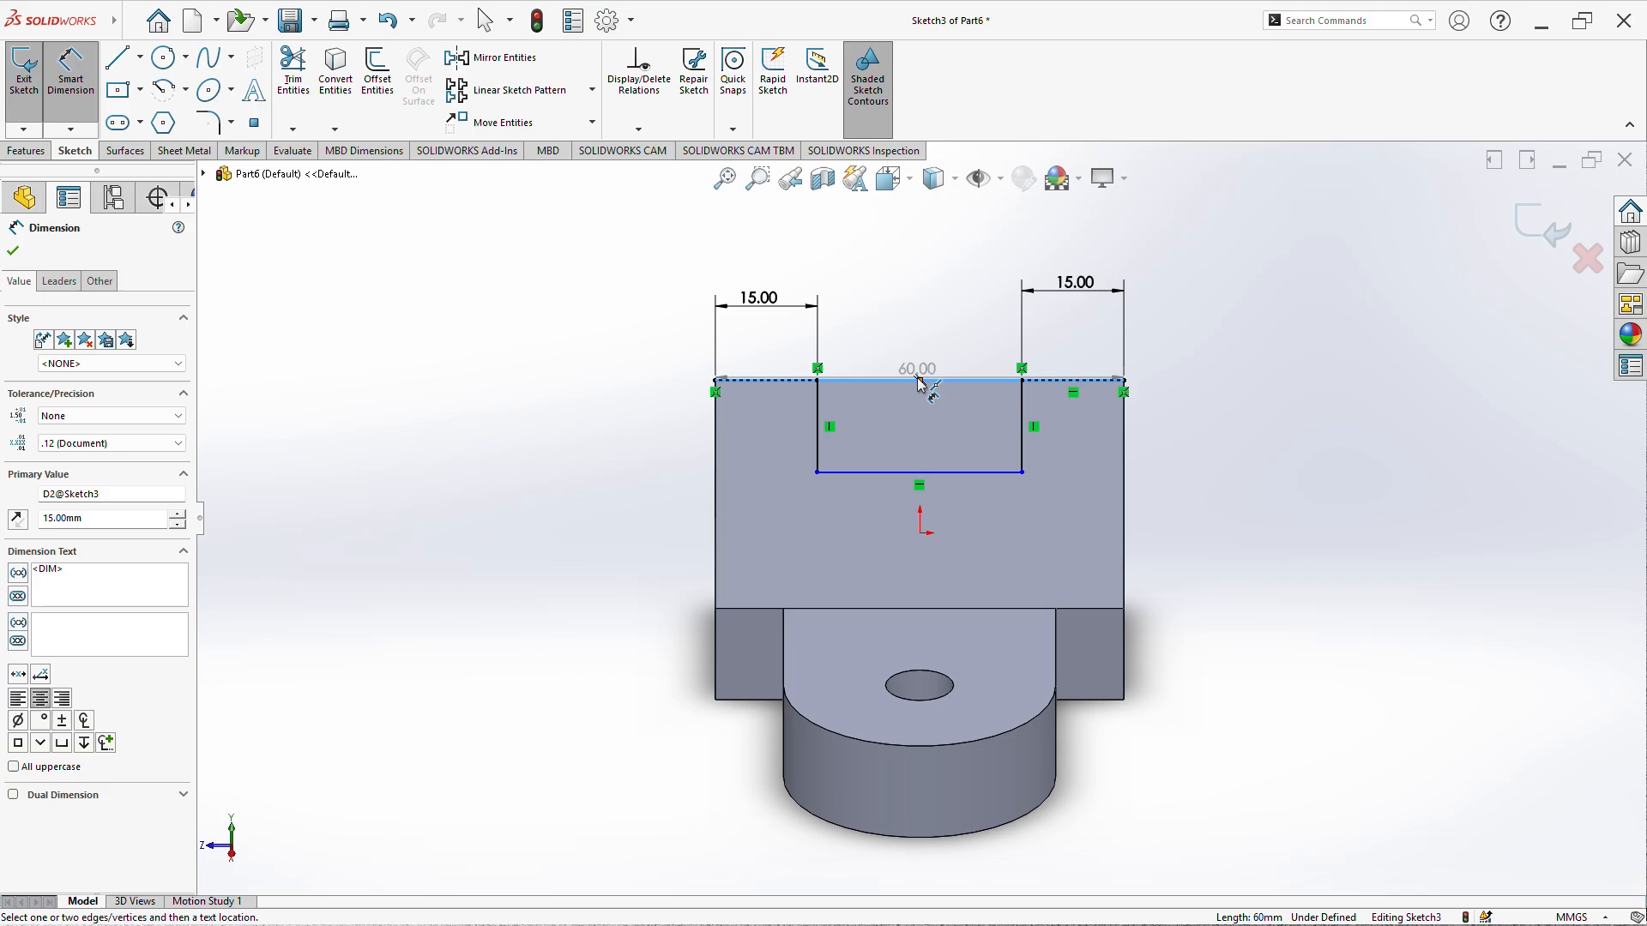
left_click(929, 481)
left_click(919, 426)
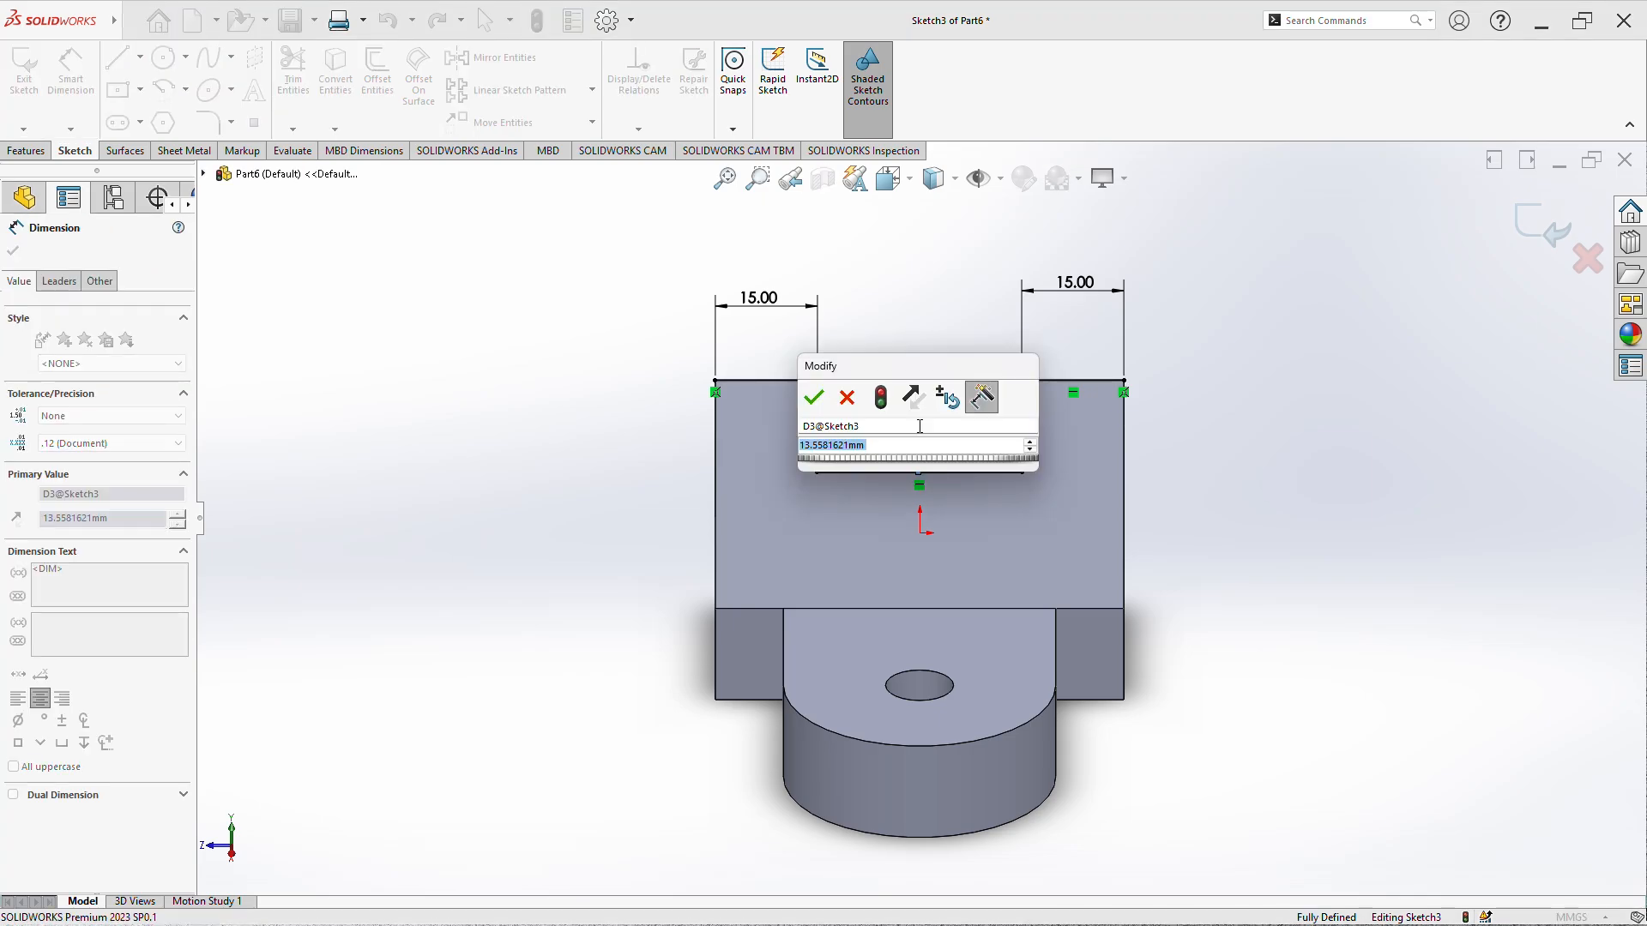
key("BackSpace")
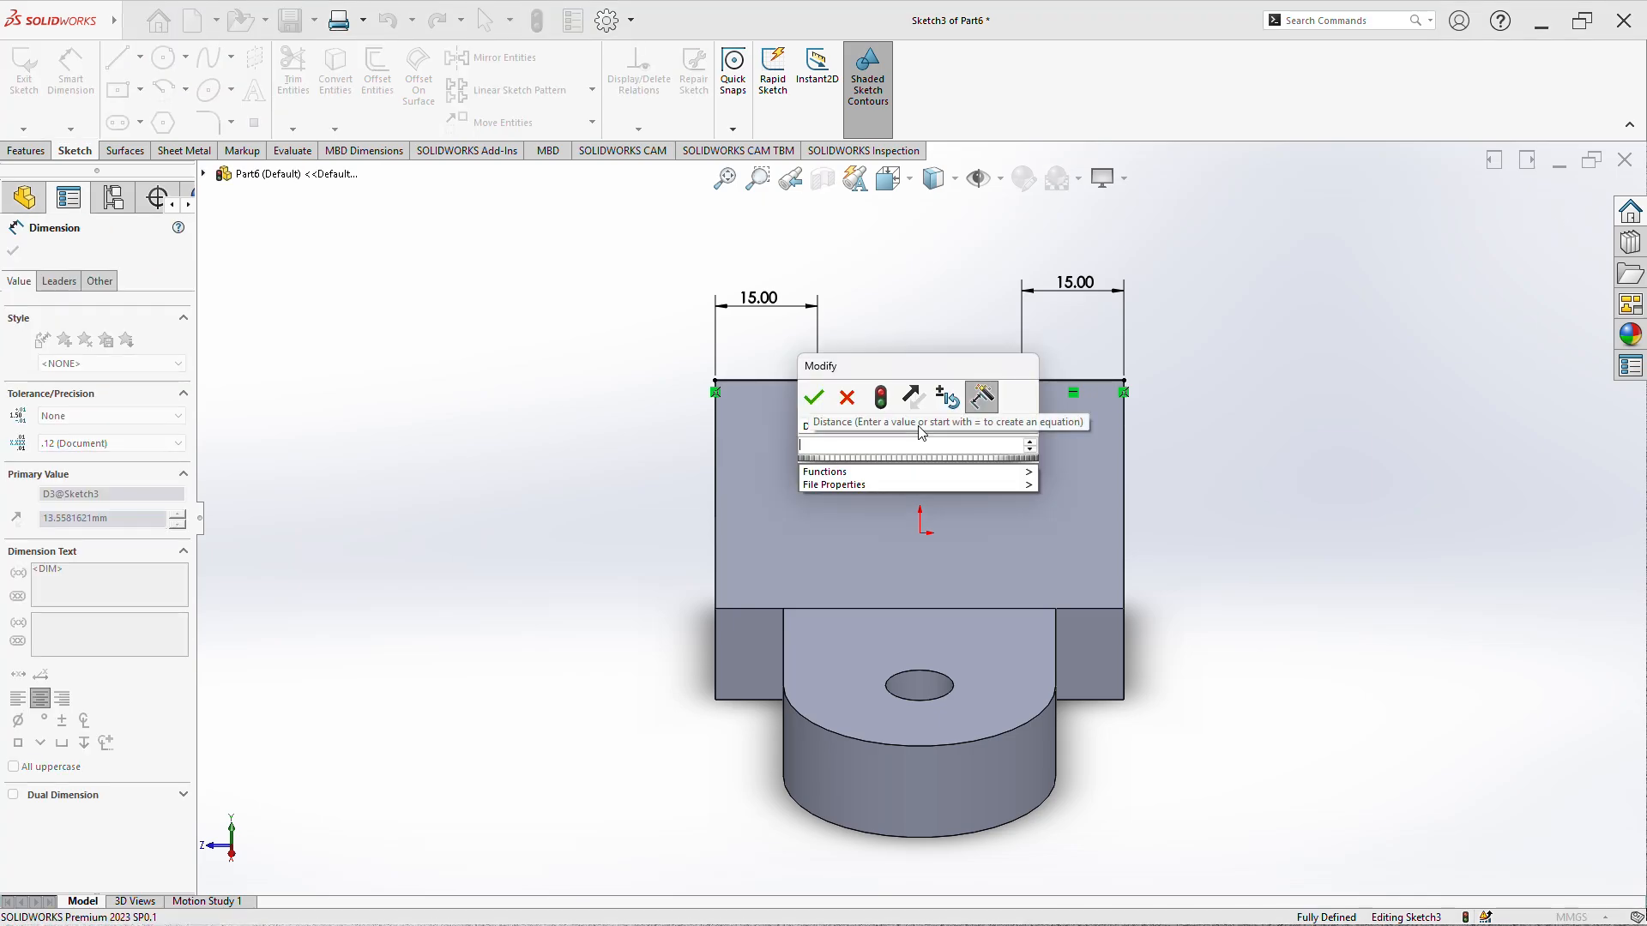
type("15")
key("Return")
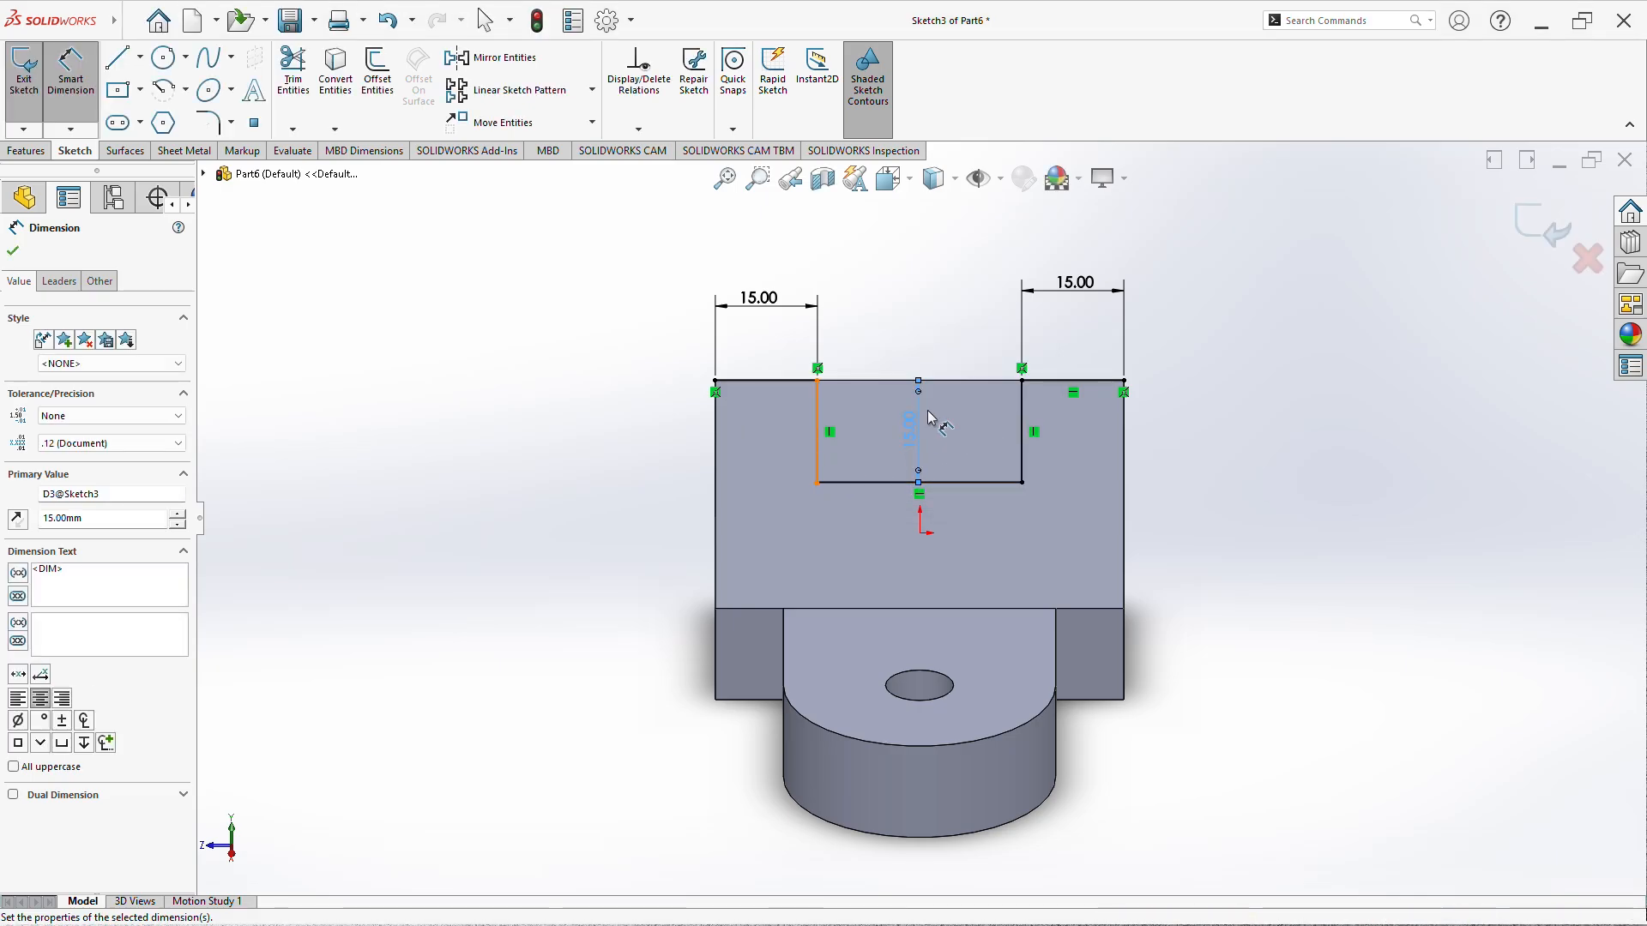
right_click(513, 362)
left_click(557, 415)
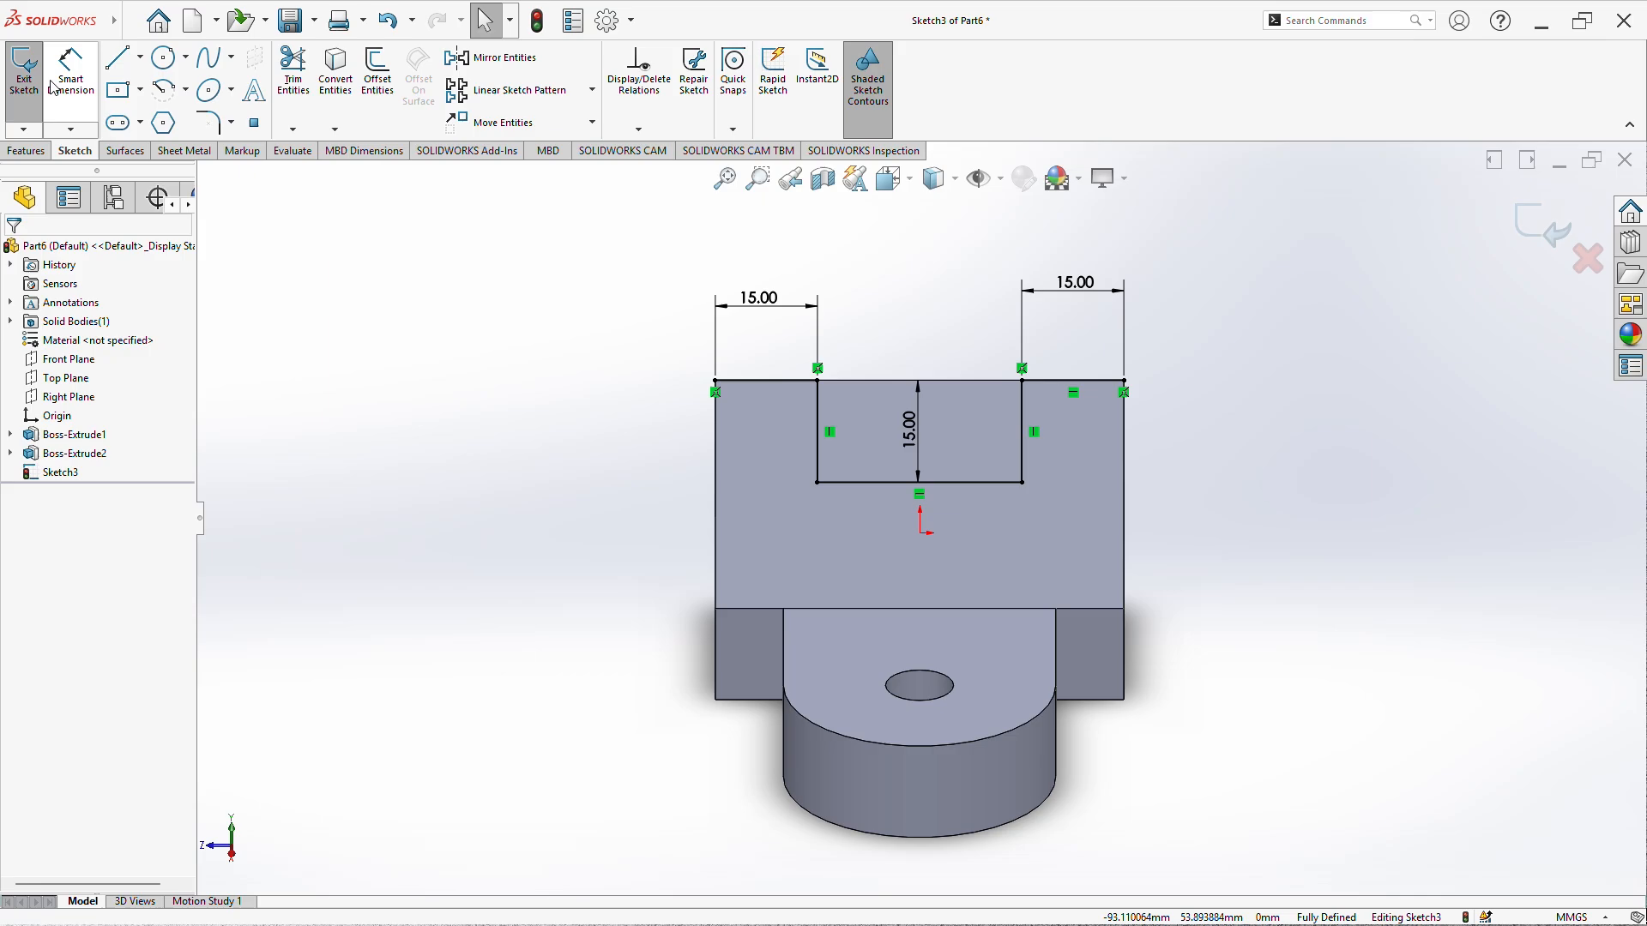
- Close the notch profile with a horizontal line between its two upper corners
left_click(118, 58)
left_click(1020, 382)
left_click(1020, 381)
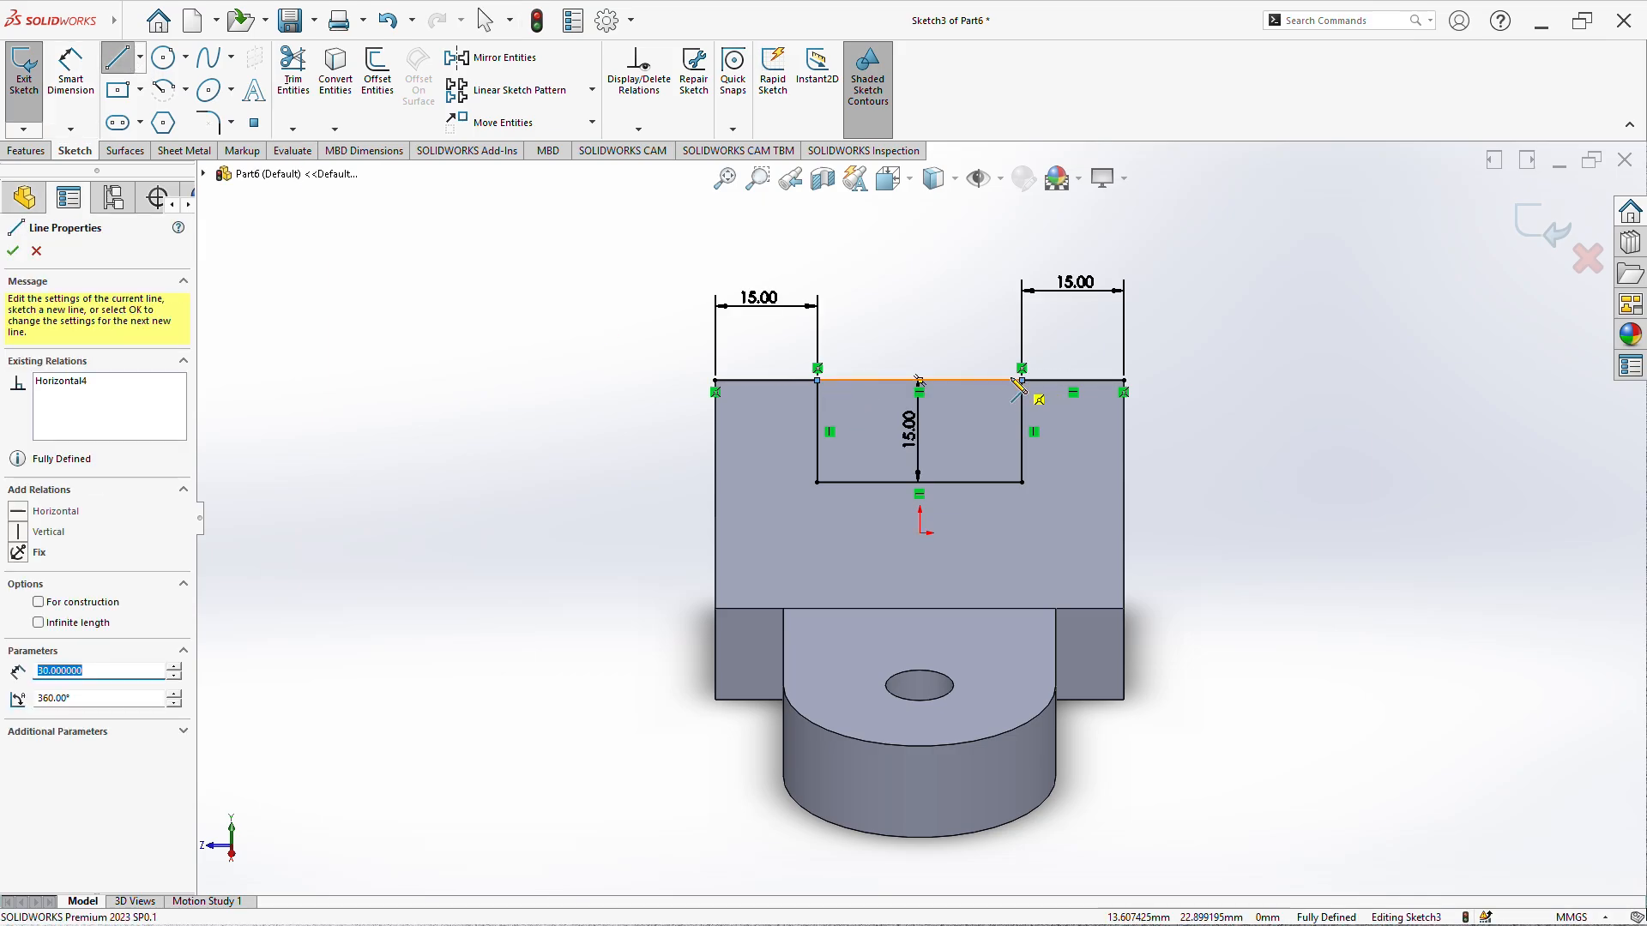
right_click(930, 294)
left_click(955, 313)
- Cut-extrude the enclosed notch region with a Blind depth of 30 mm
left_click(14, 152)
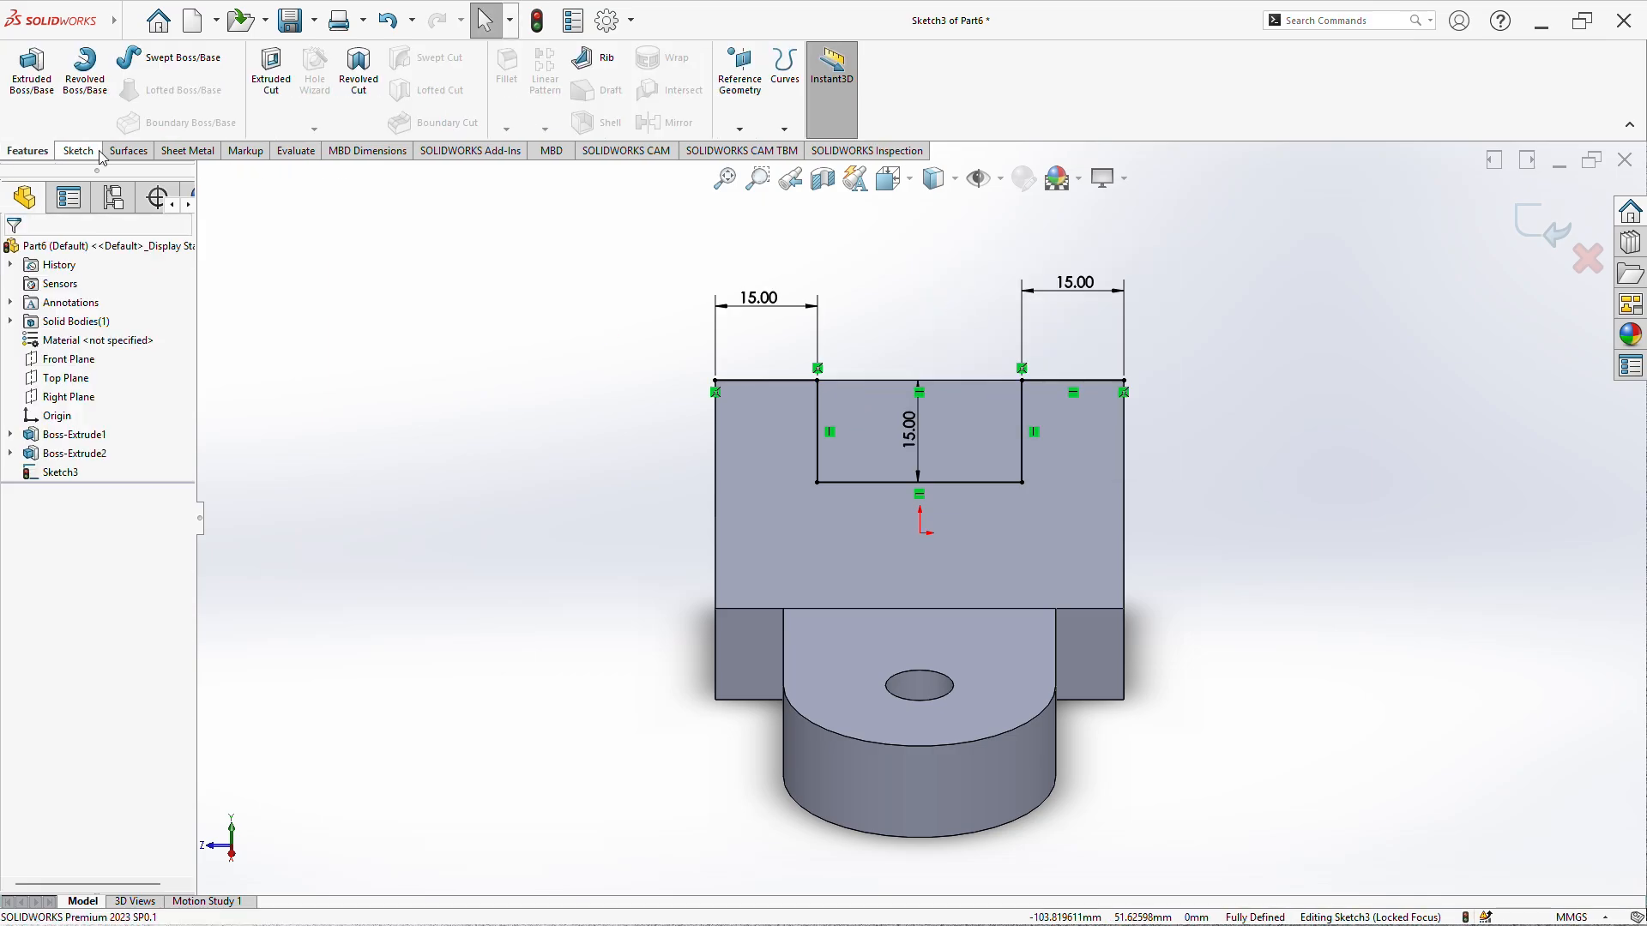
left_click(271, 73)
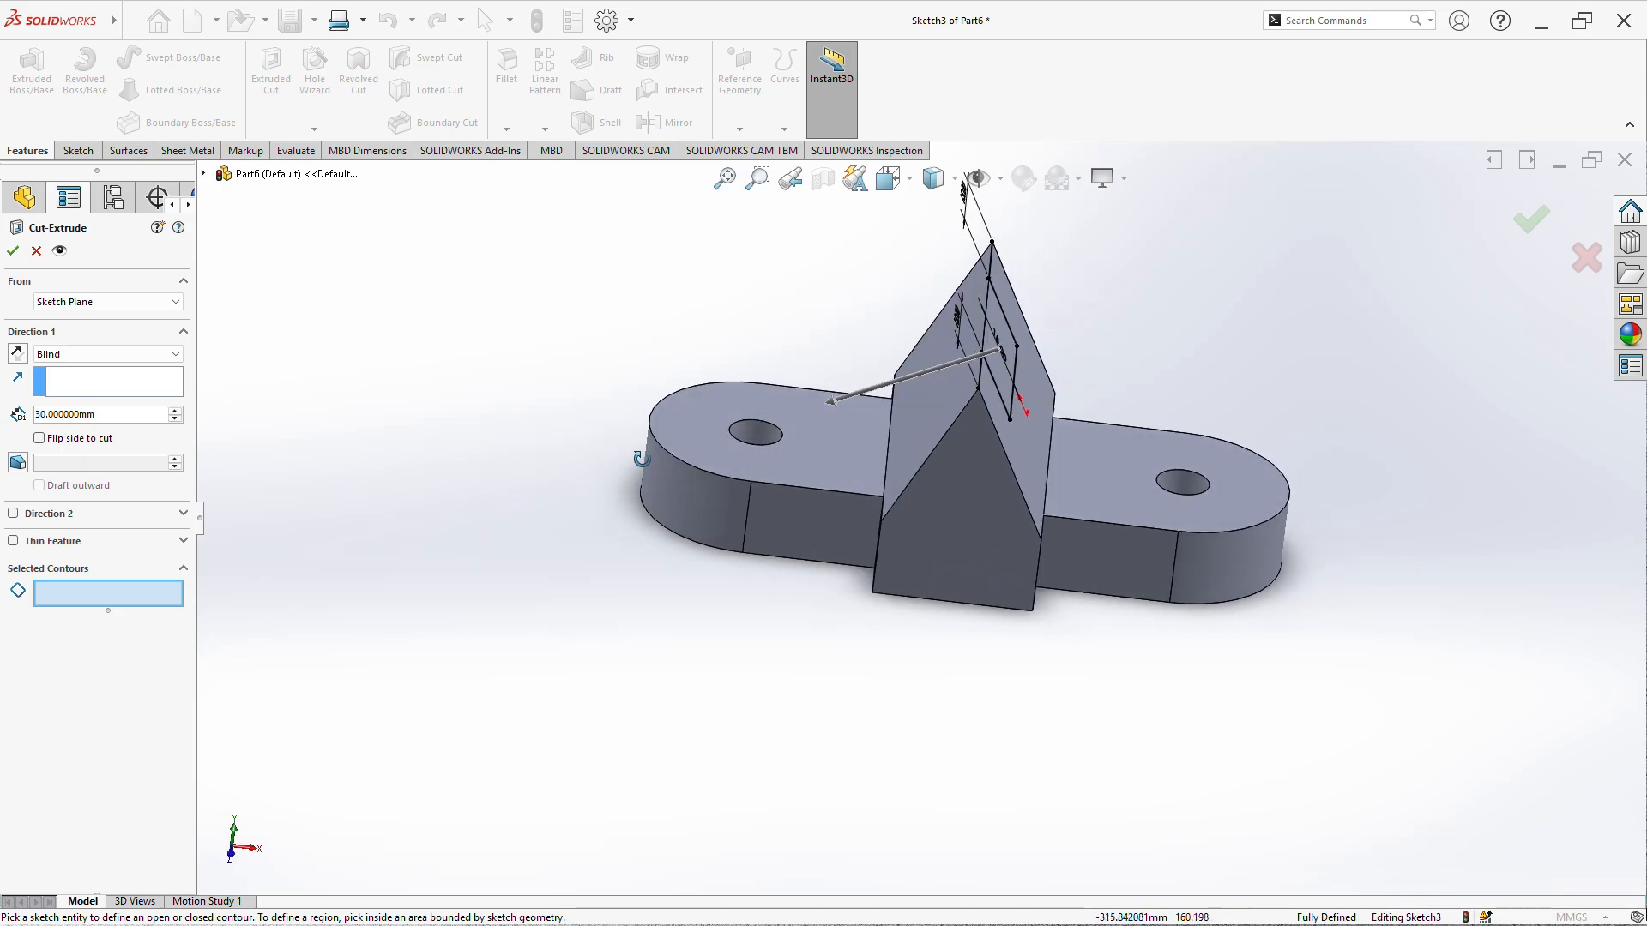
left_click(1009, 350)
middle_click_drag(1008, 350, 659, 470)
left_click(13, 250)
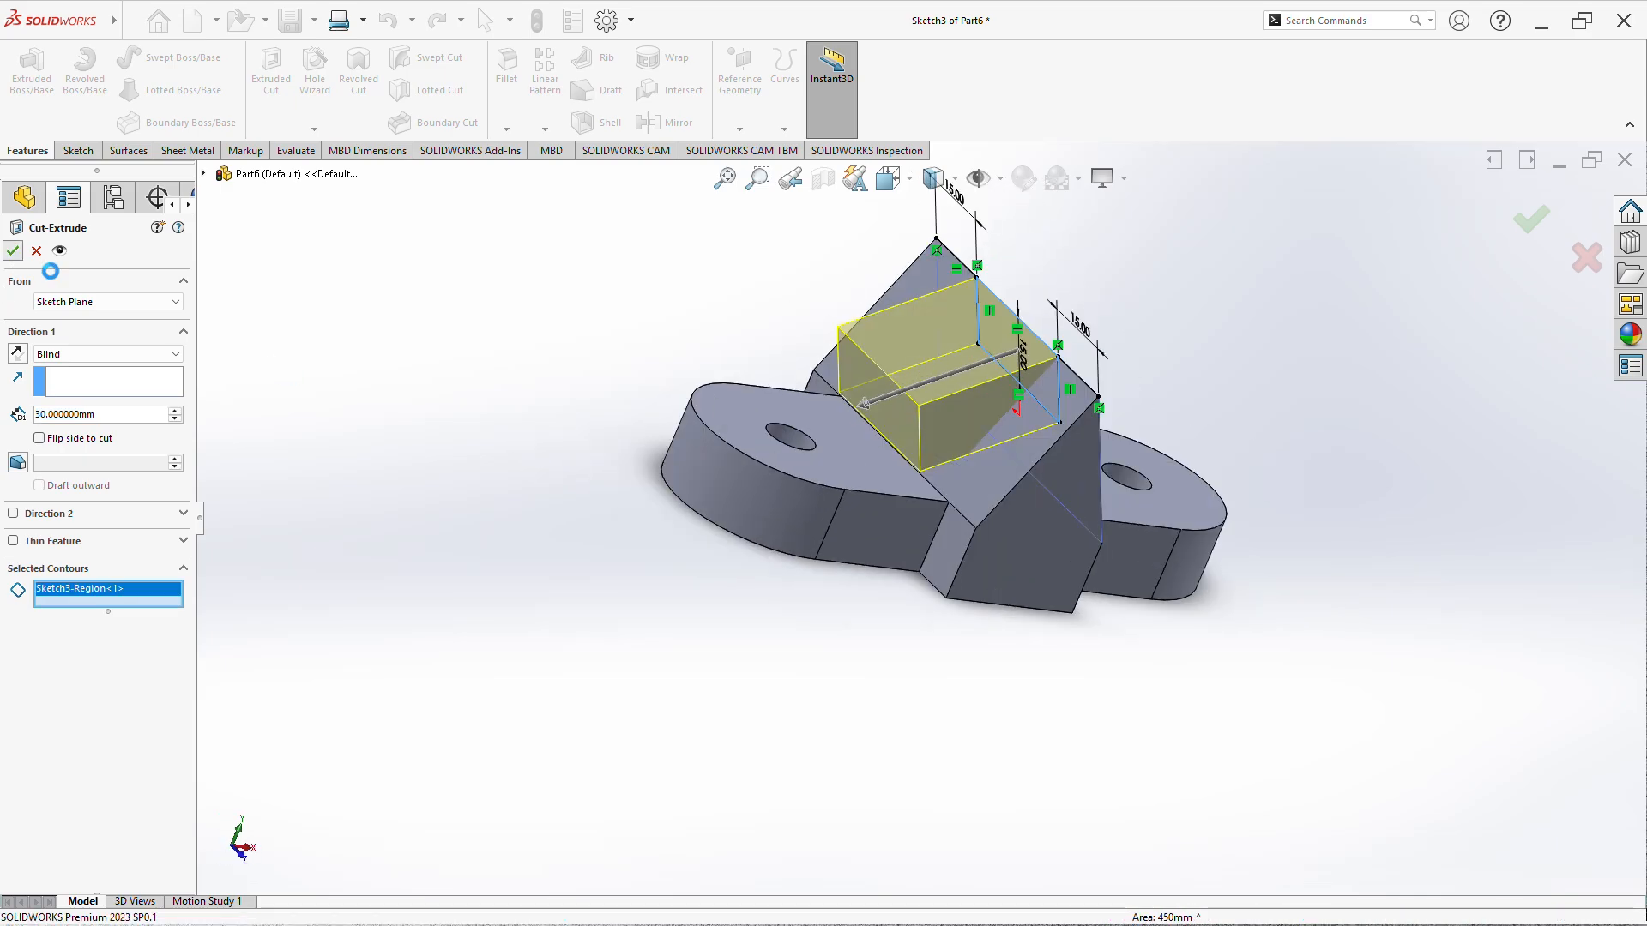
- Undo the notch cut and closing line, and delete the left outer 15 mm segment despite its associated dimension
middle_click_drag(1163, 418, 812, 393)
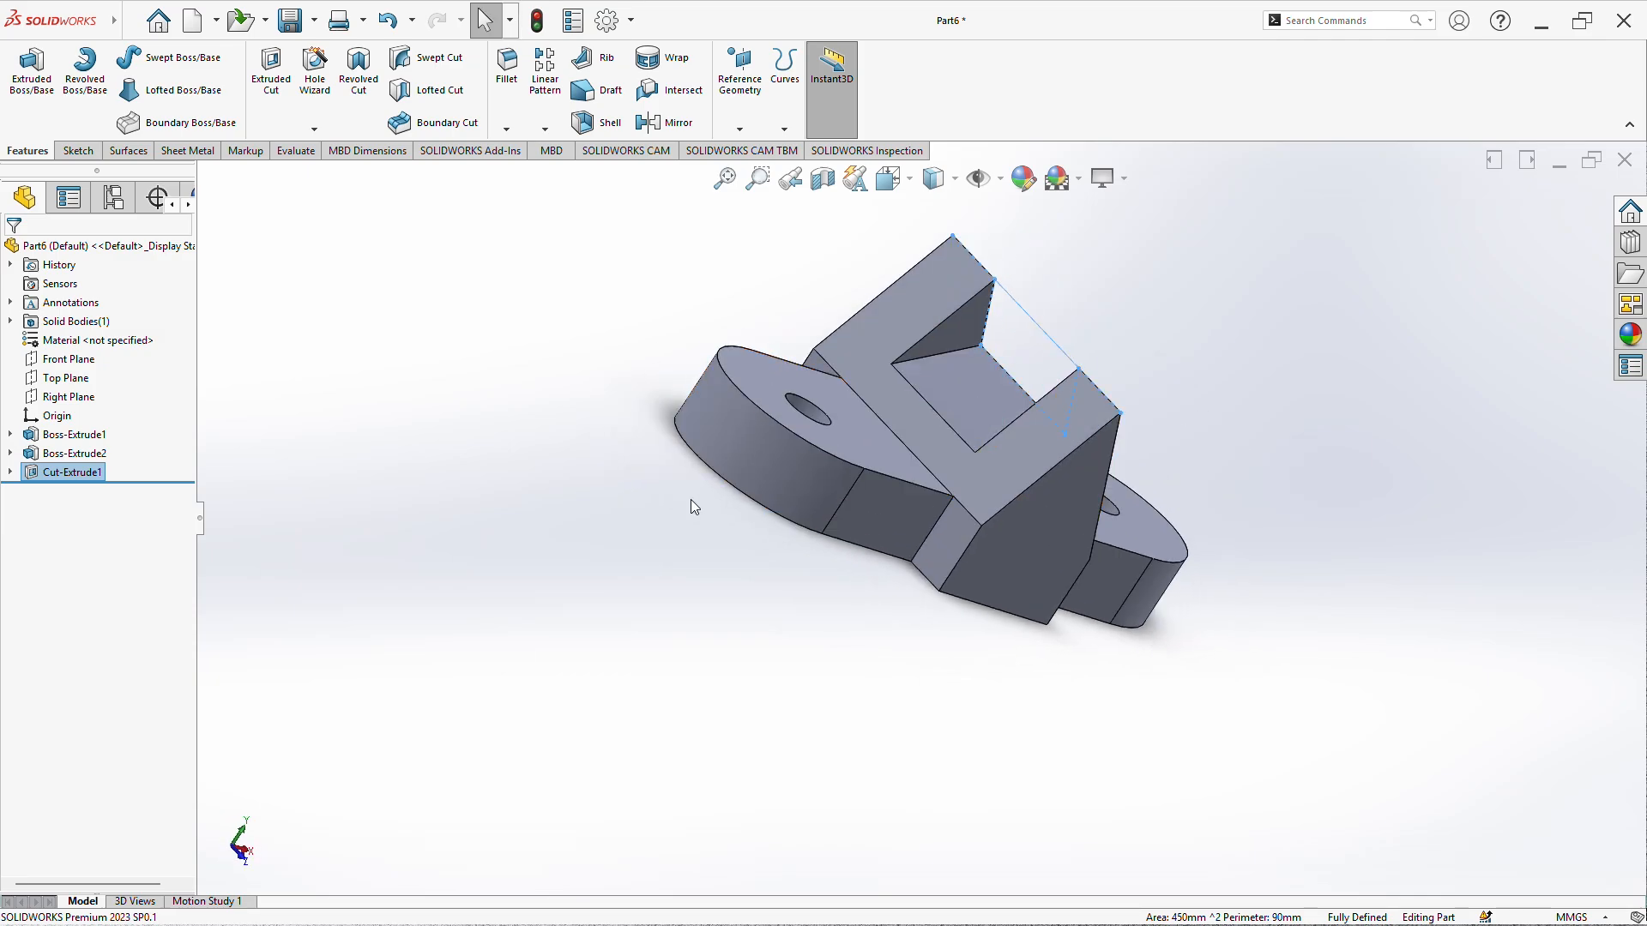
key("ctrl+z")
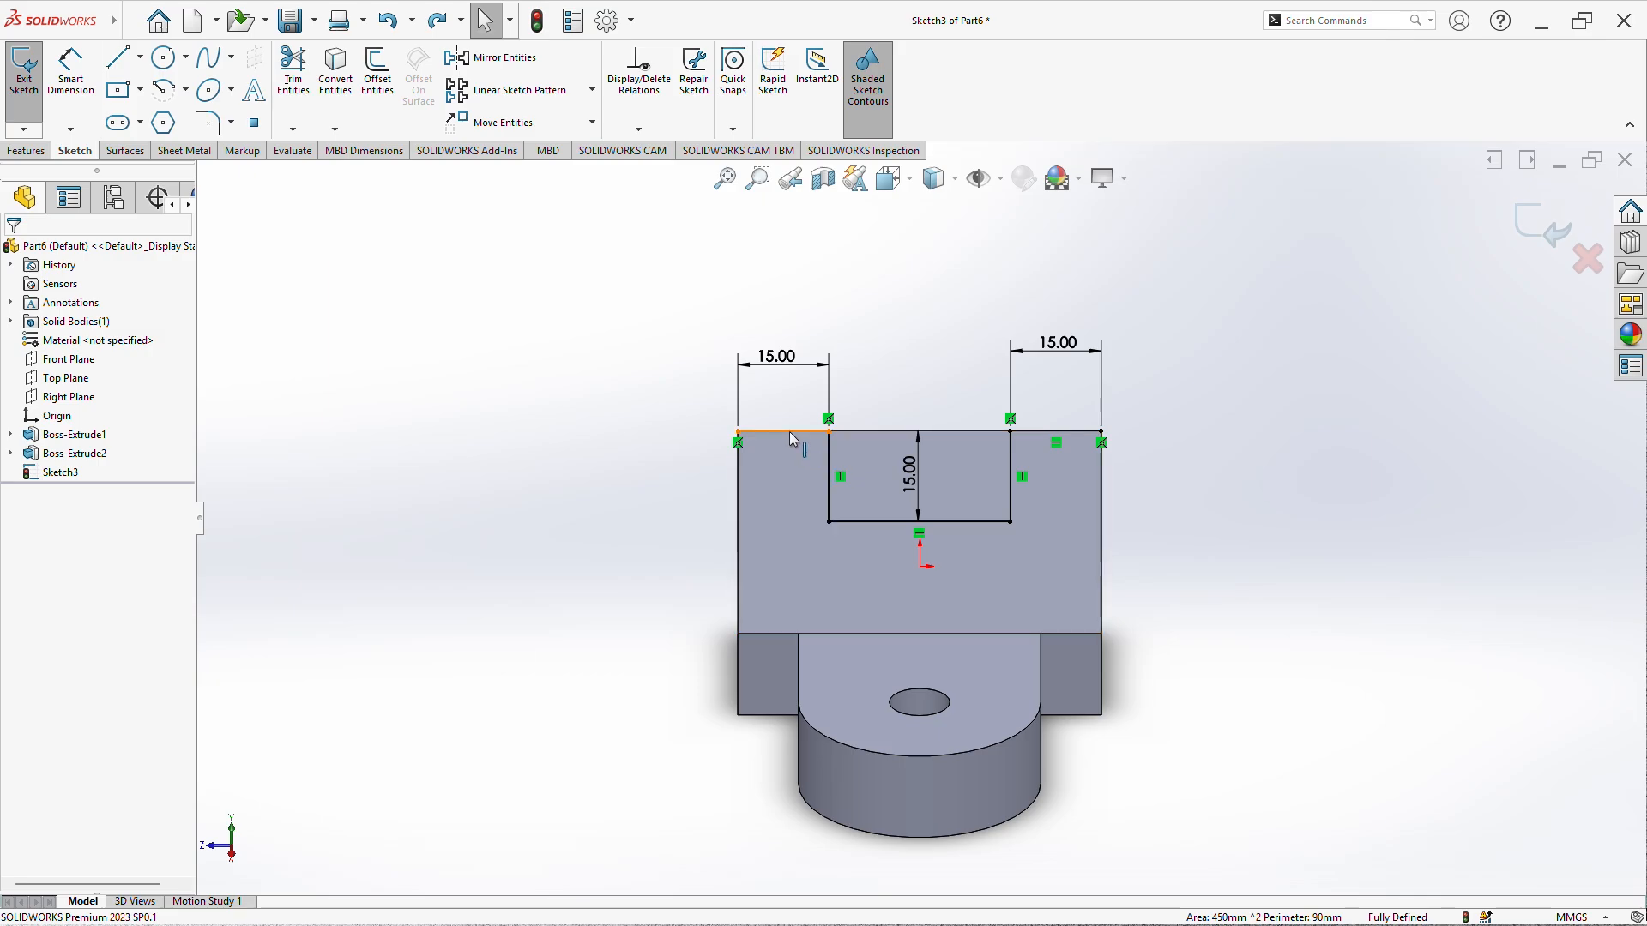
left_click(788, 431)
key("Delete")
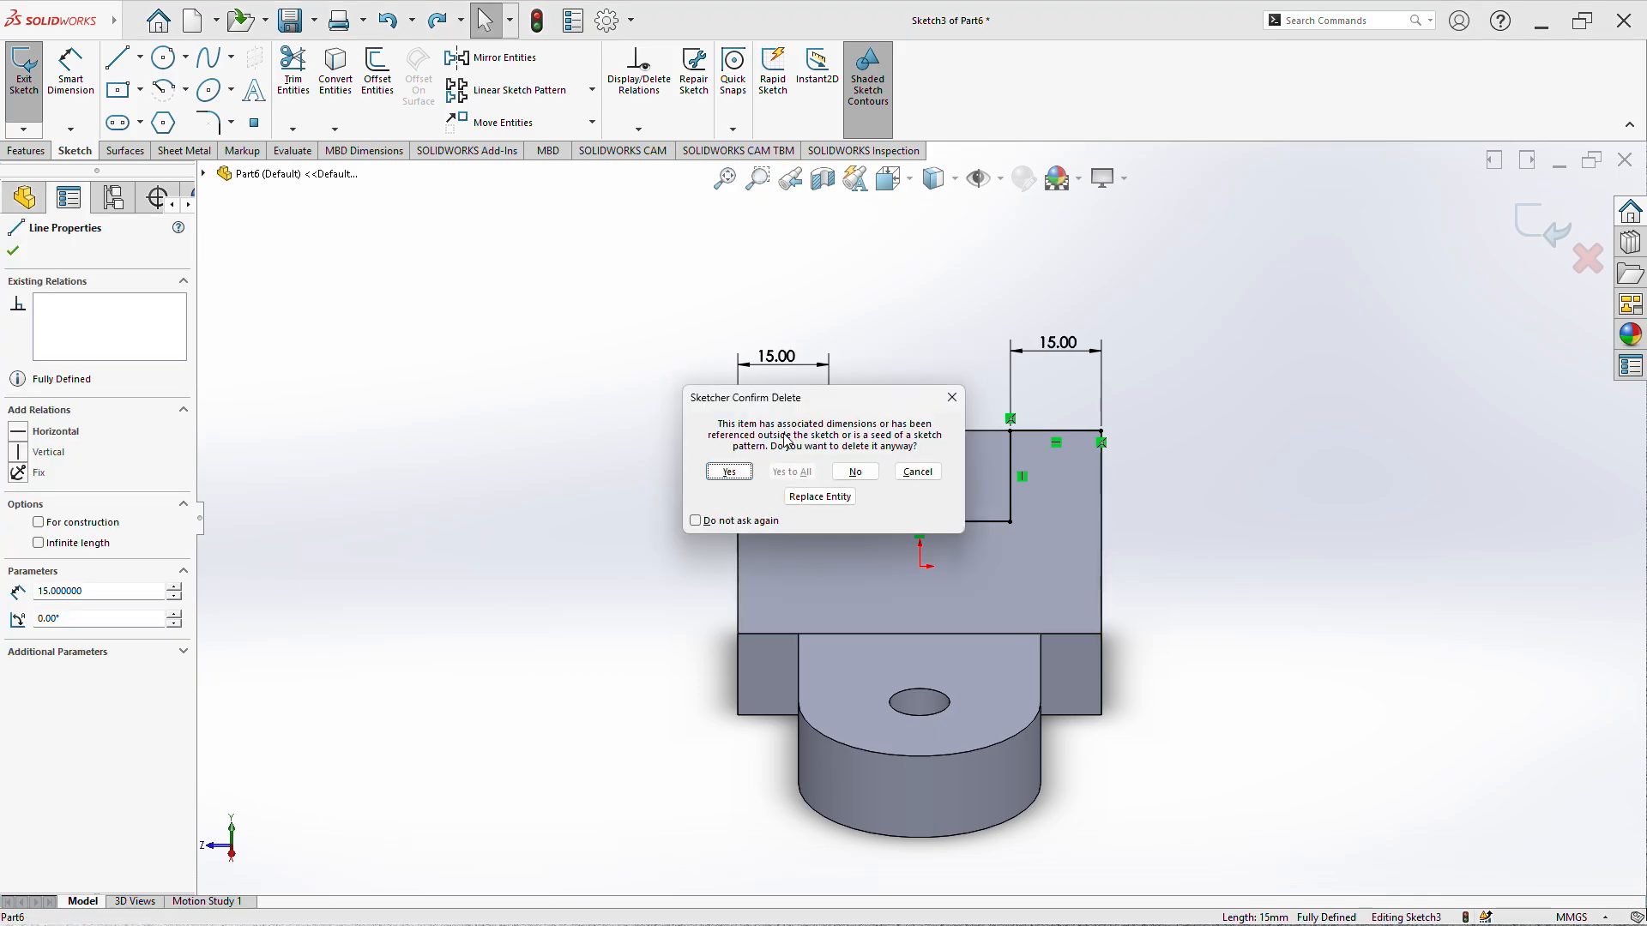
left_click(726, 472)
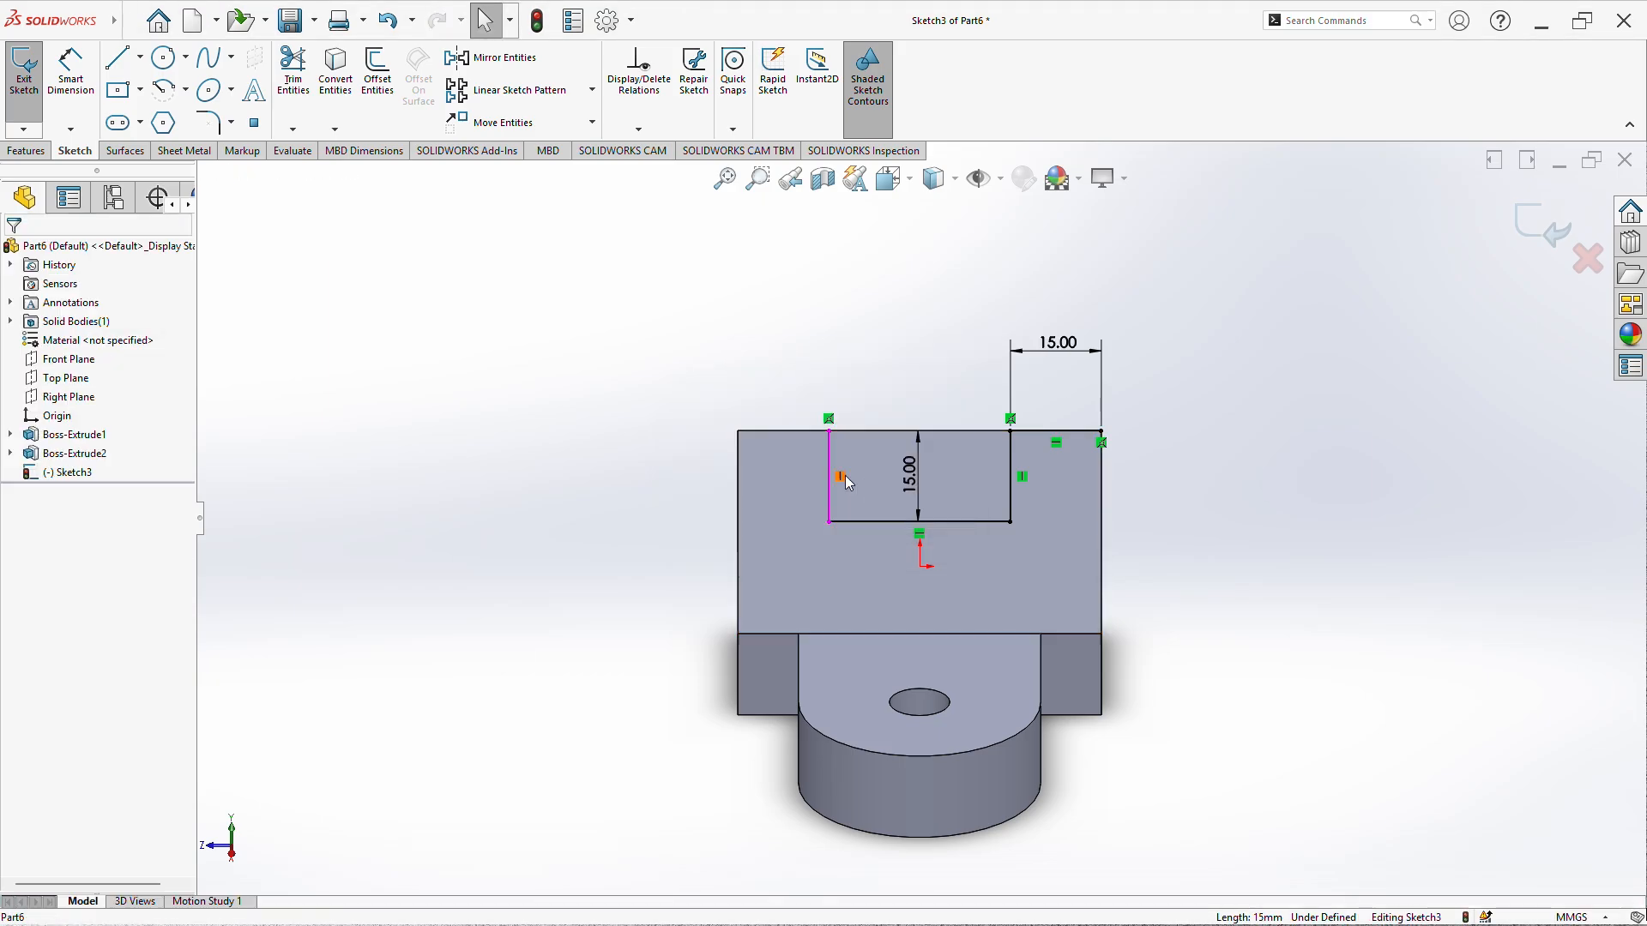
- Exit the notch sketch and delete it from the part
left_click(1548, 230)
left_click(72, 472)
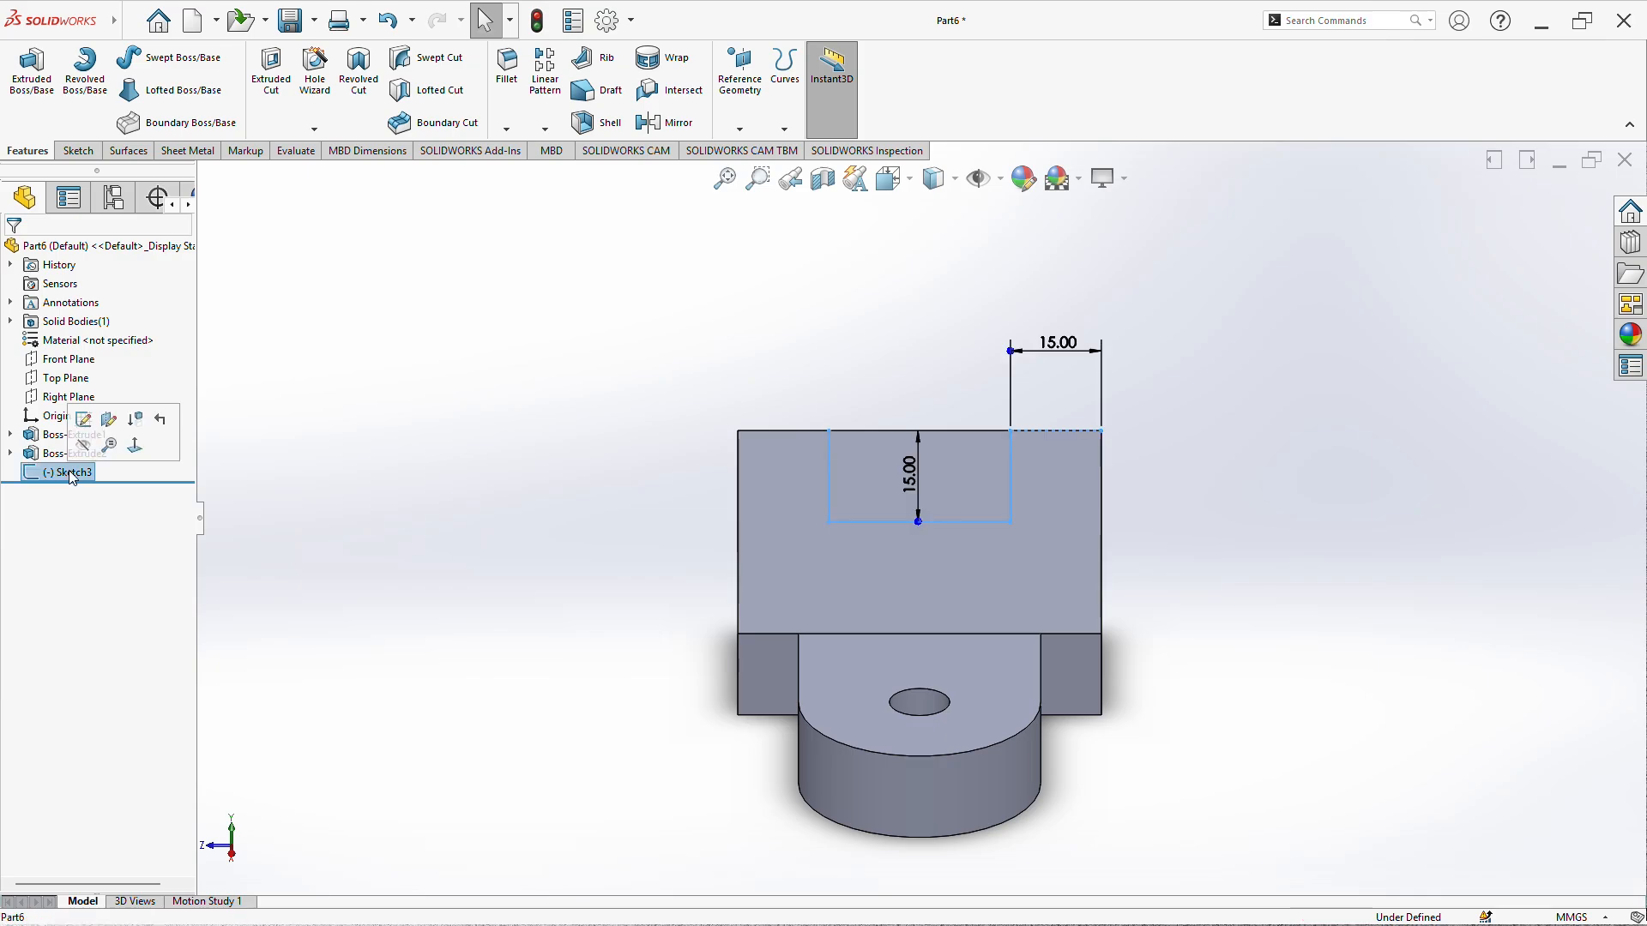
key("Delete")
left_click(929, 388)
- Create a reference plane offset 10 mm from the Right Plane toward the boss
middle_click_drag(568, 482, 810, 592)
left_click(68, 396)
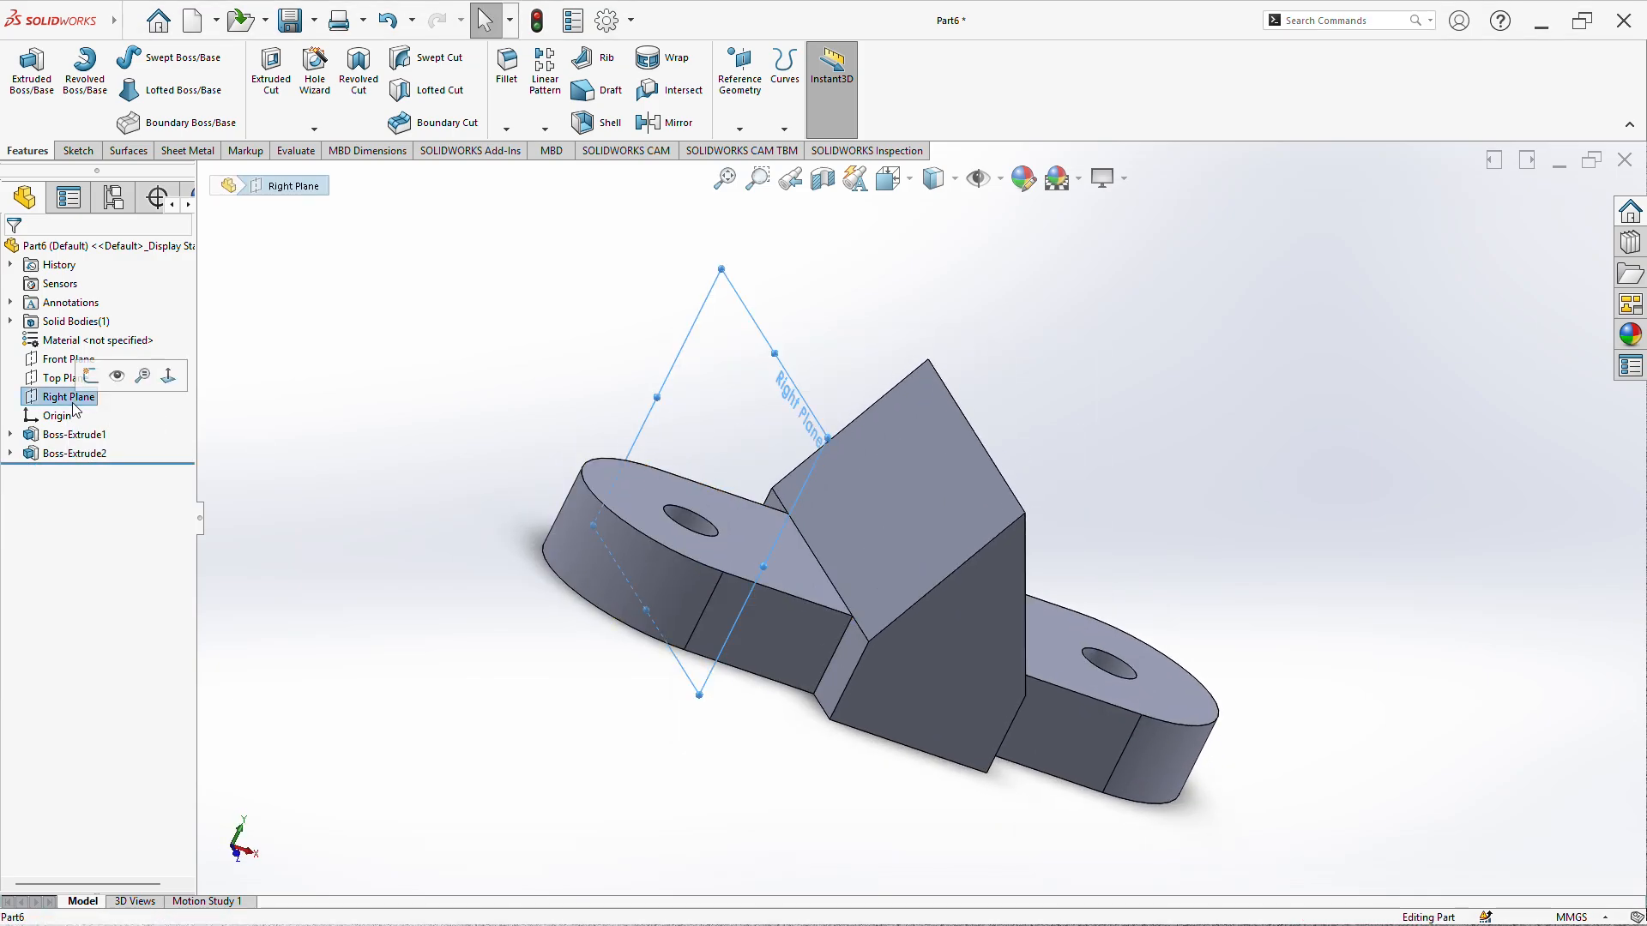
left_click(738, 130)
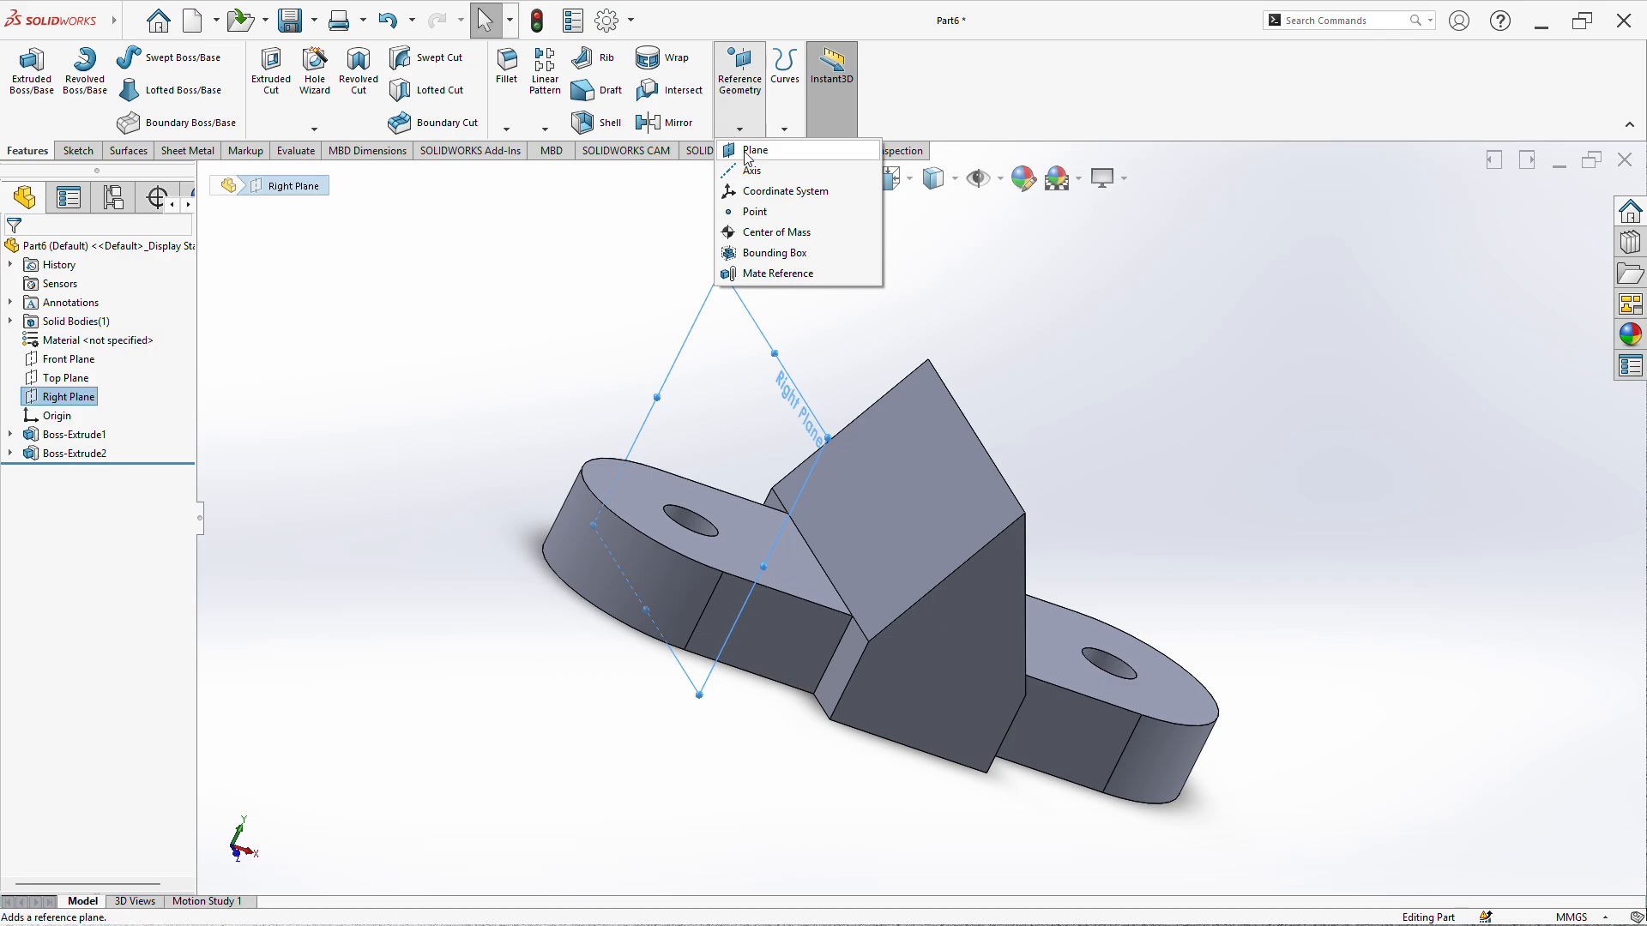
left_click(746, 151)
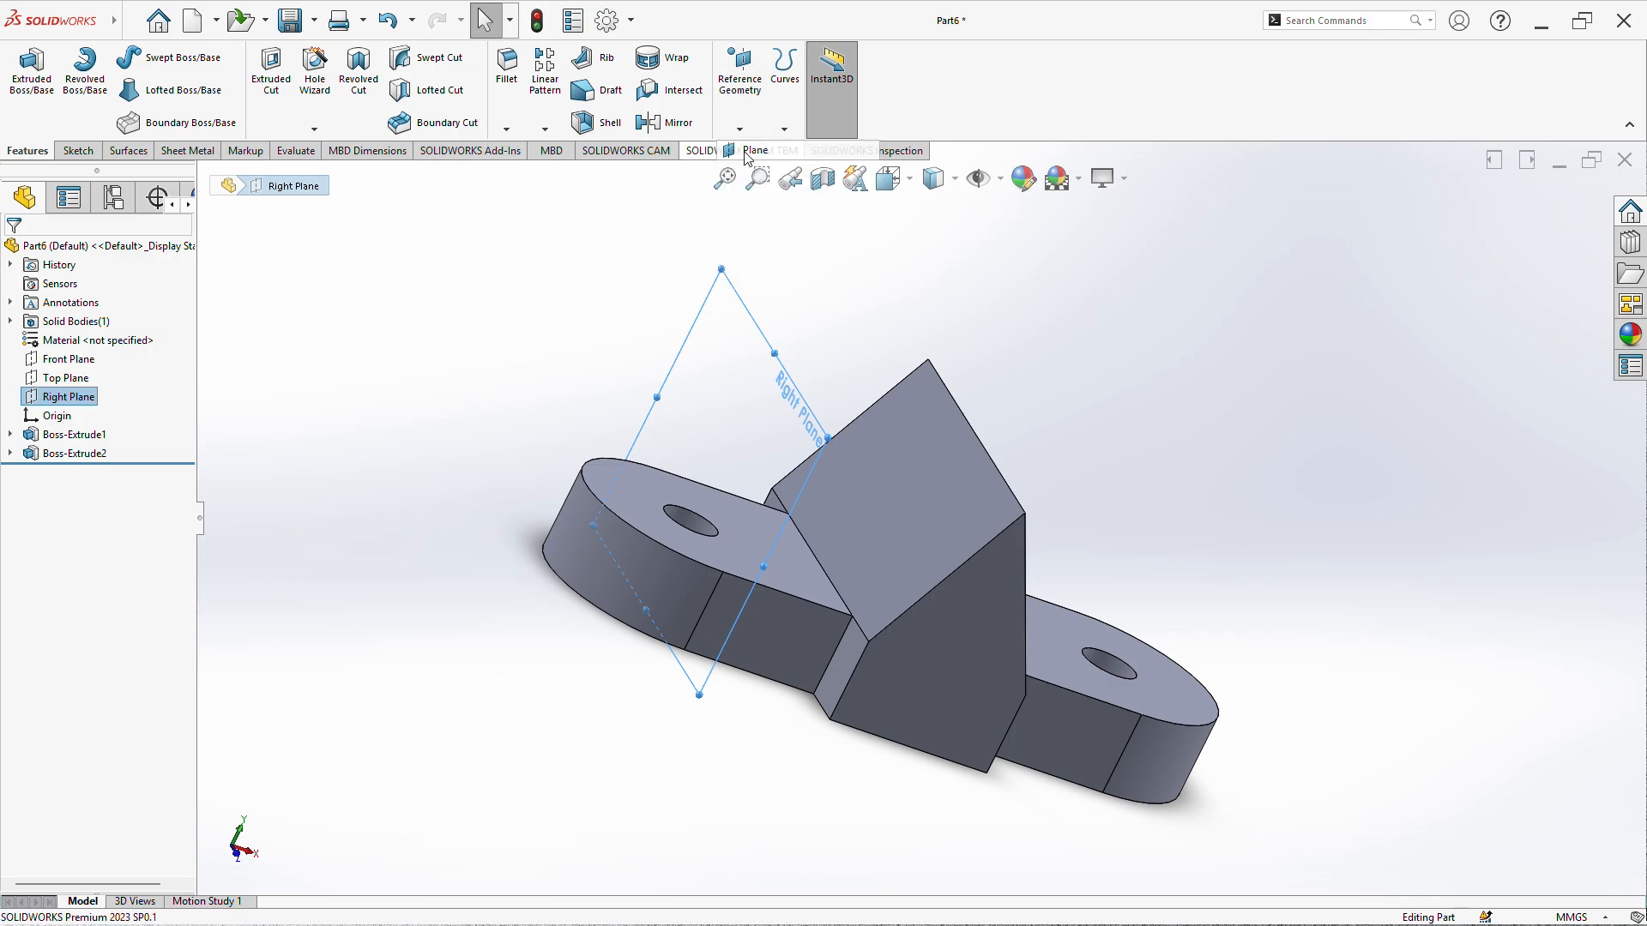
middle_click_drag(452, 467, 417, 485)
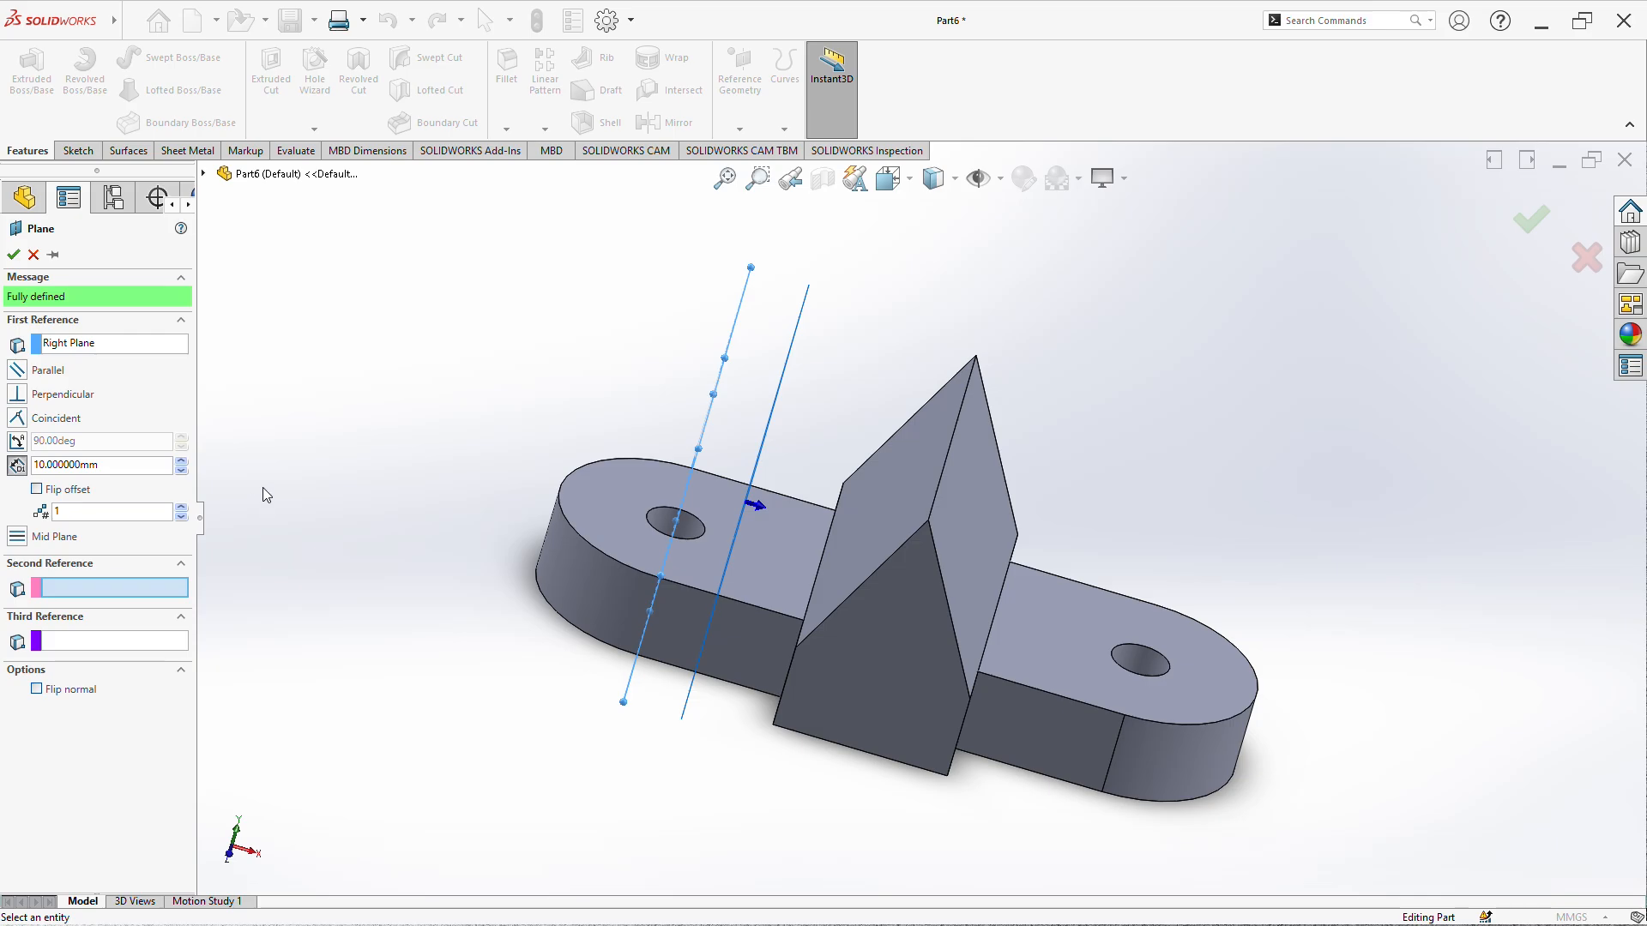
left_click(13, 255)
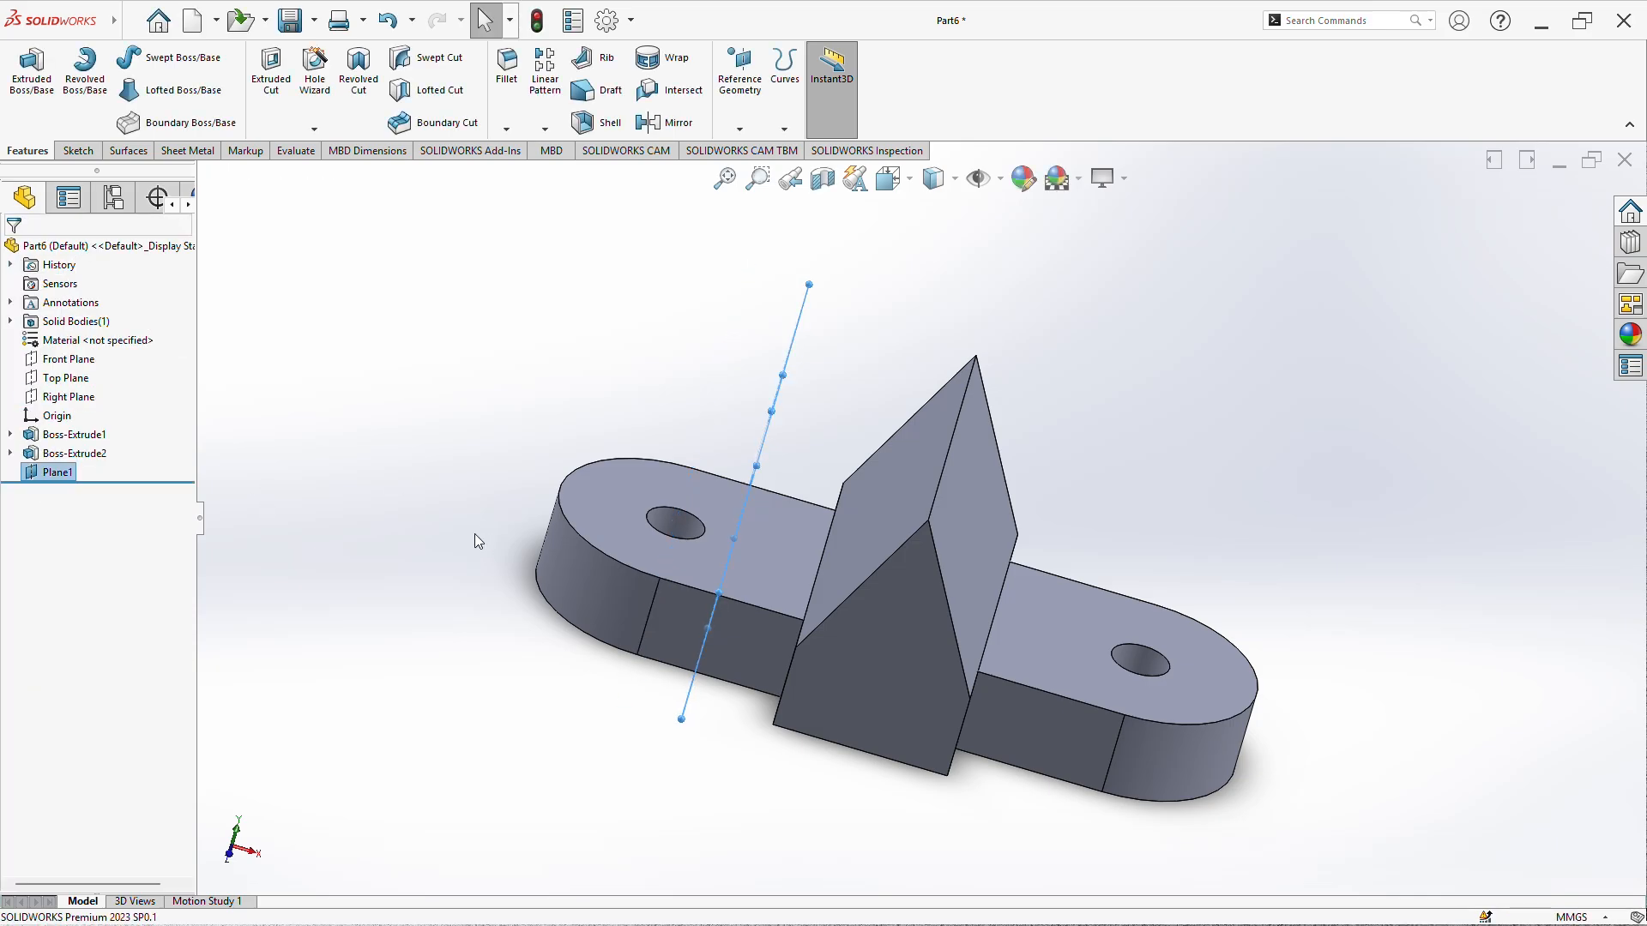
- Start a sketch on the new offset plane and orient the view to the Left side for drawing lines
right_click(92, 474)
left_click(69, 427)
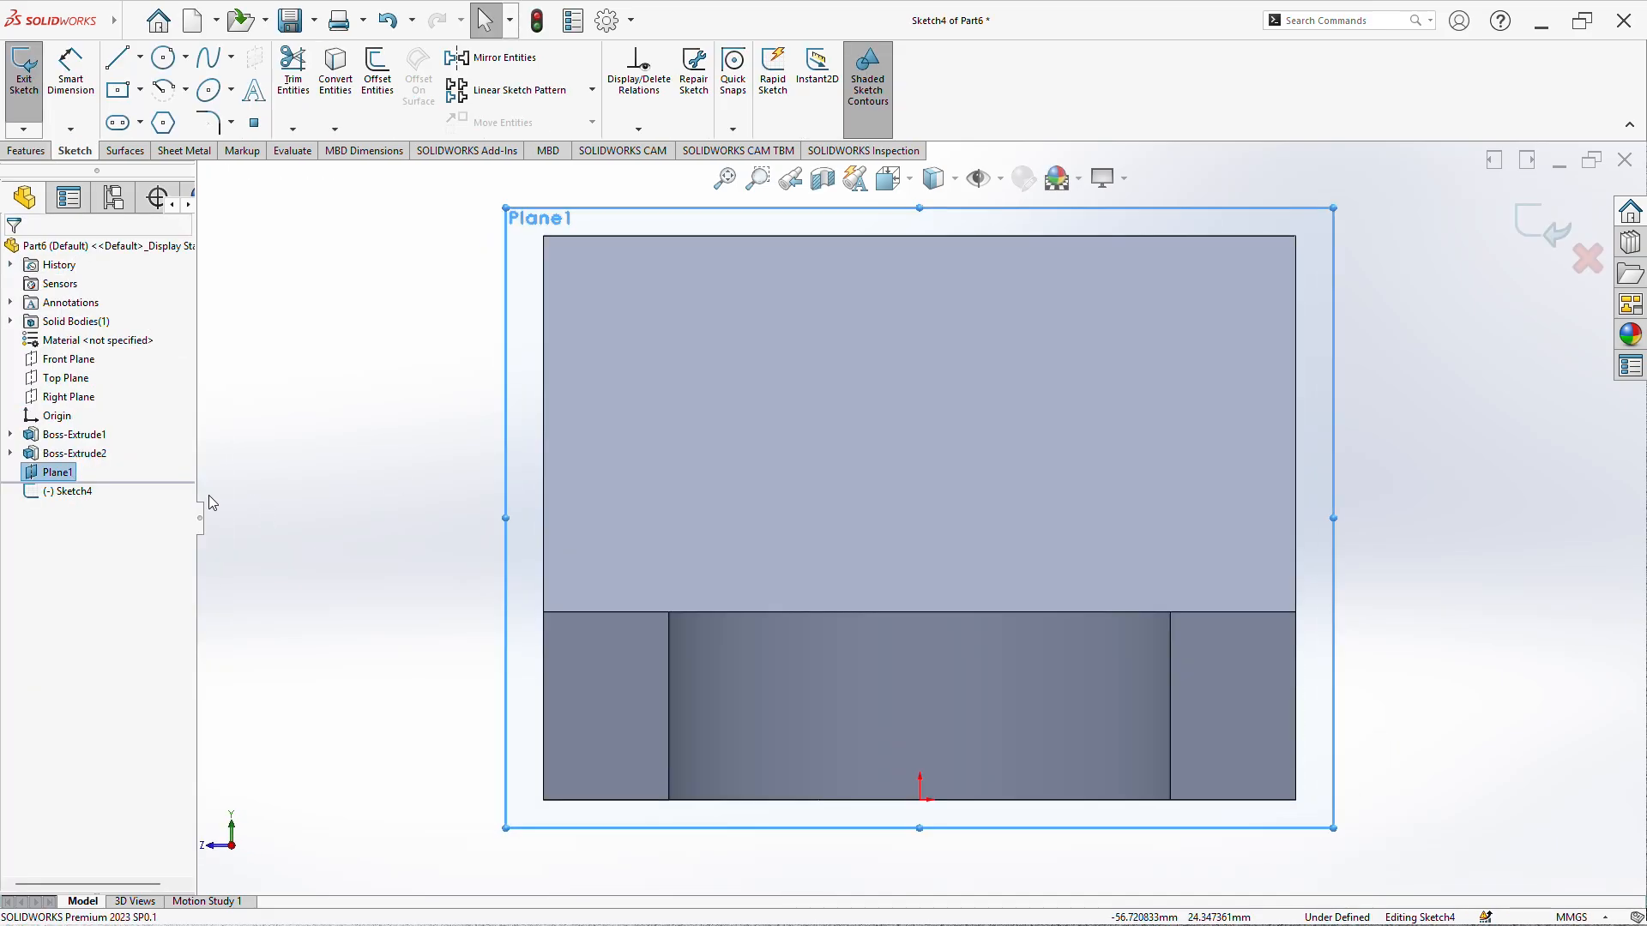
left_click(117, 57)
mouse_move(243, 198)
middle_mouse_down()
mouse_move(601, 480)
mouse_move(680, 423)
mouse_move(654, 463)
middle_mouse_up()
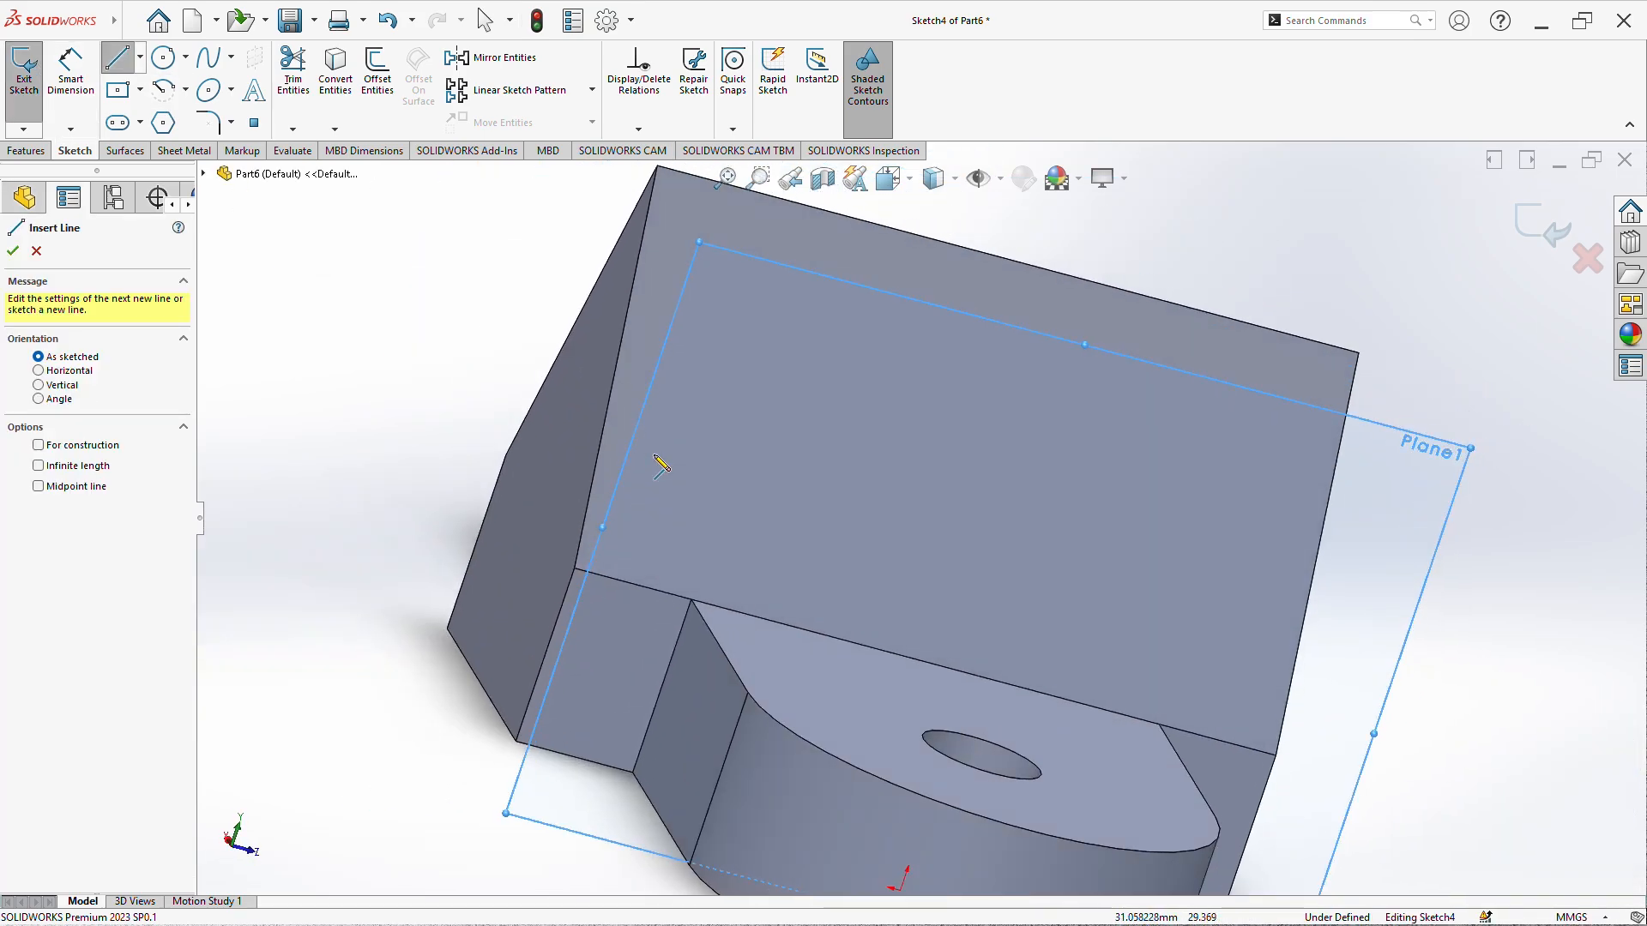
key("ctrl+space")
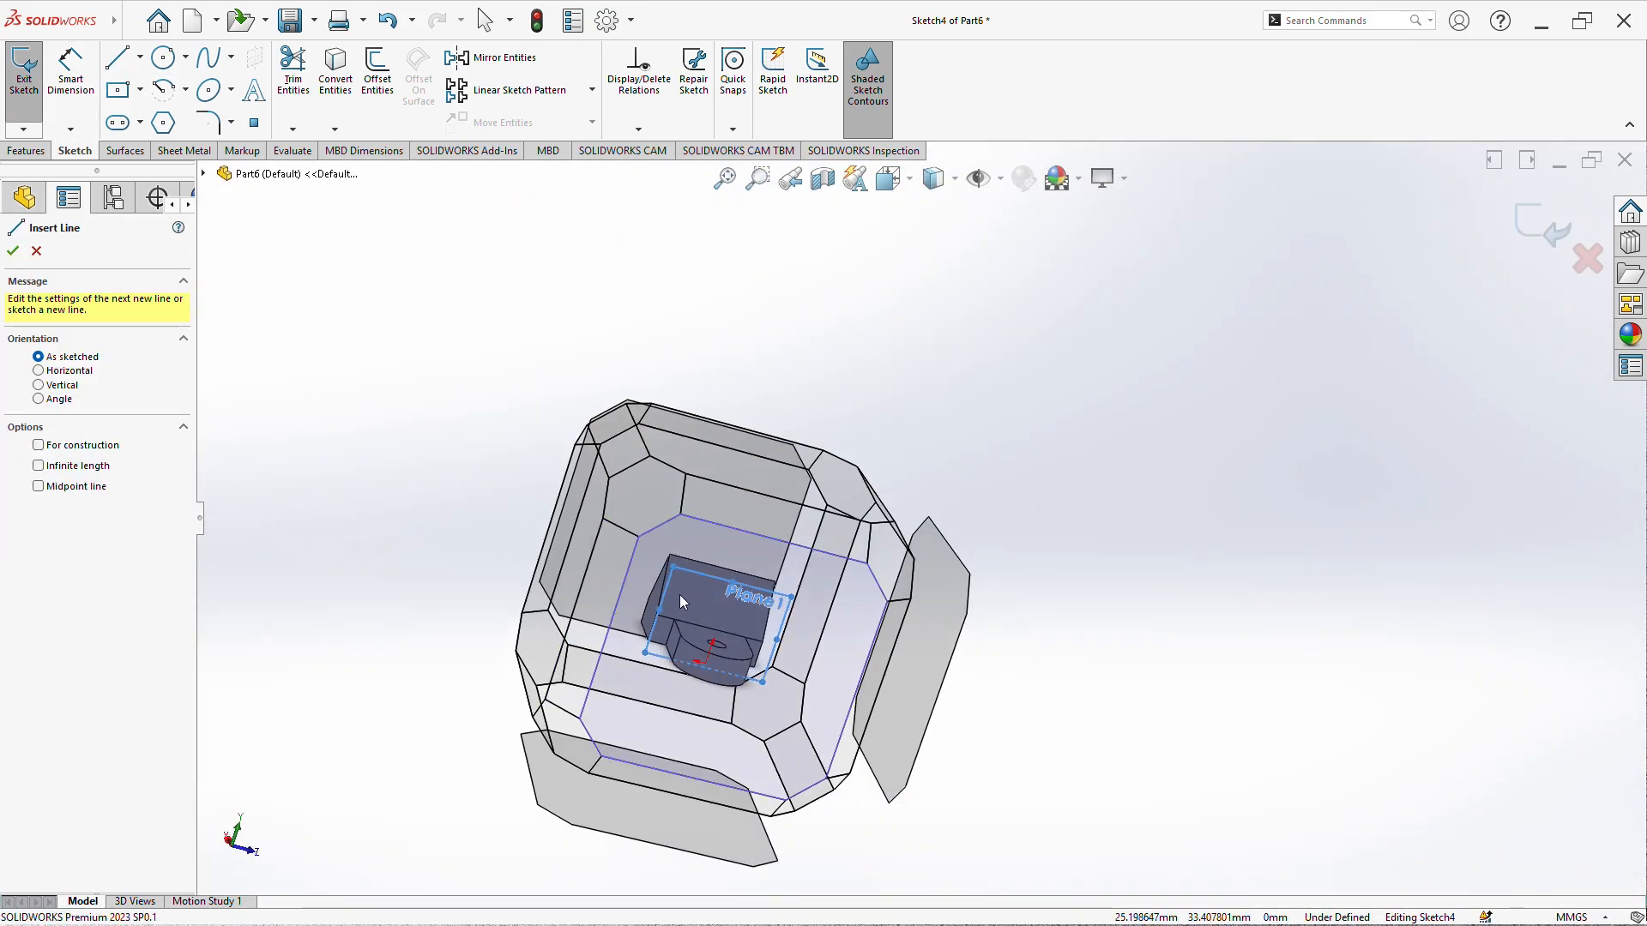
left_click(680, 598)
- Sketch a stepped line chain along the boss's top edge with outer segments about 15 mm and a notch about 30 mm wide, 16 mm deep
left_click(544, 238)
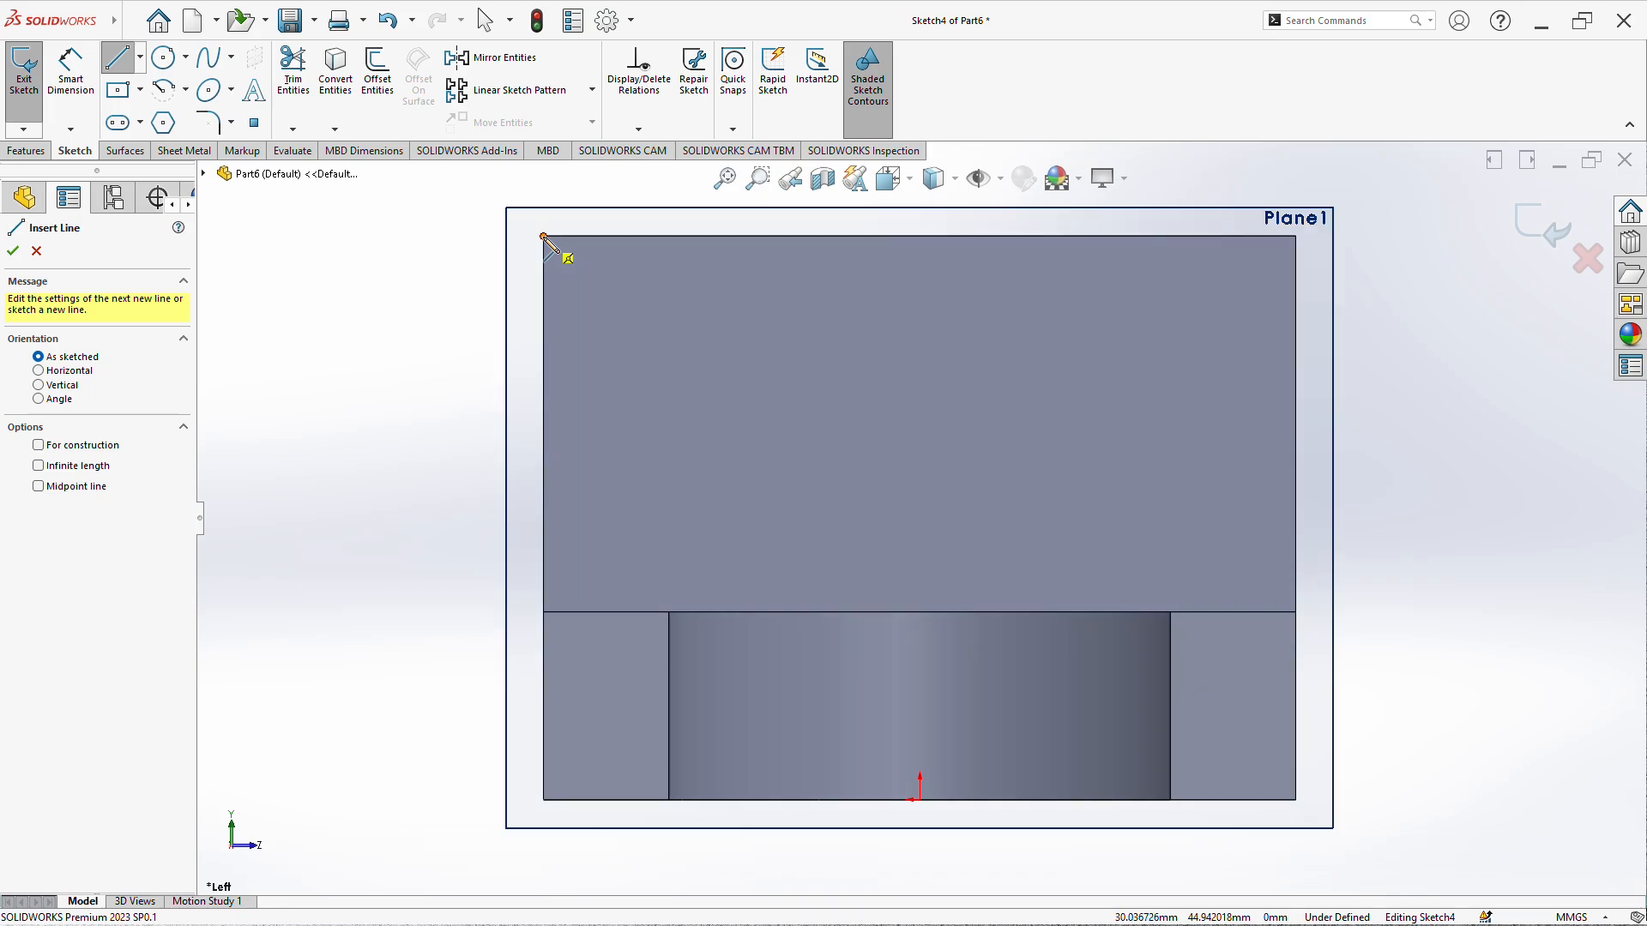
left_click(733, 237)
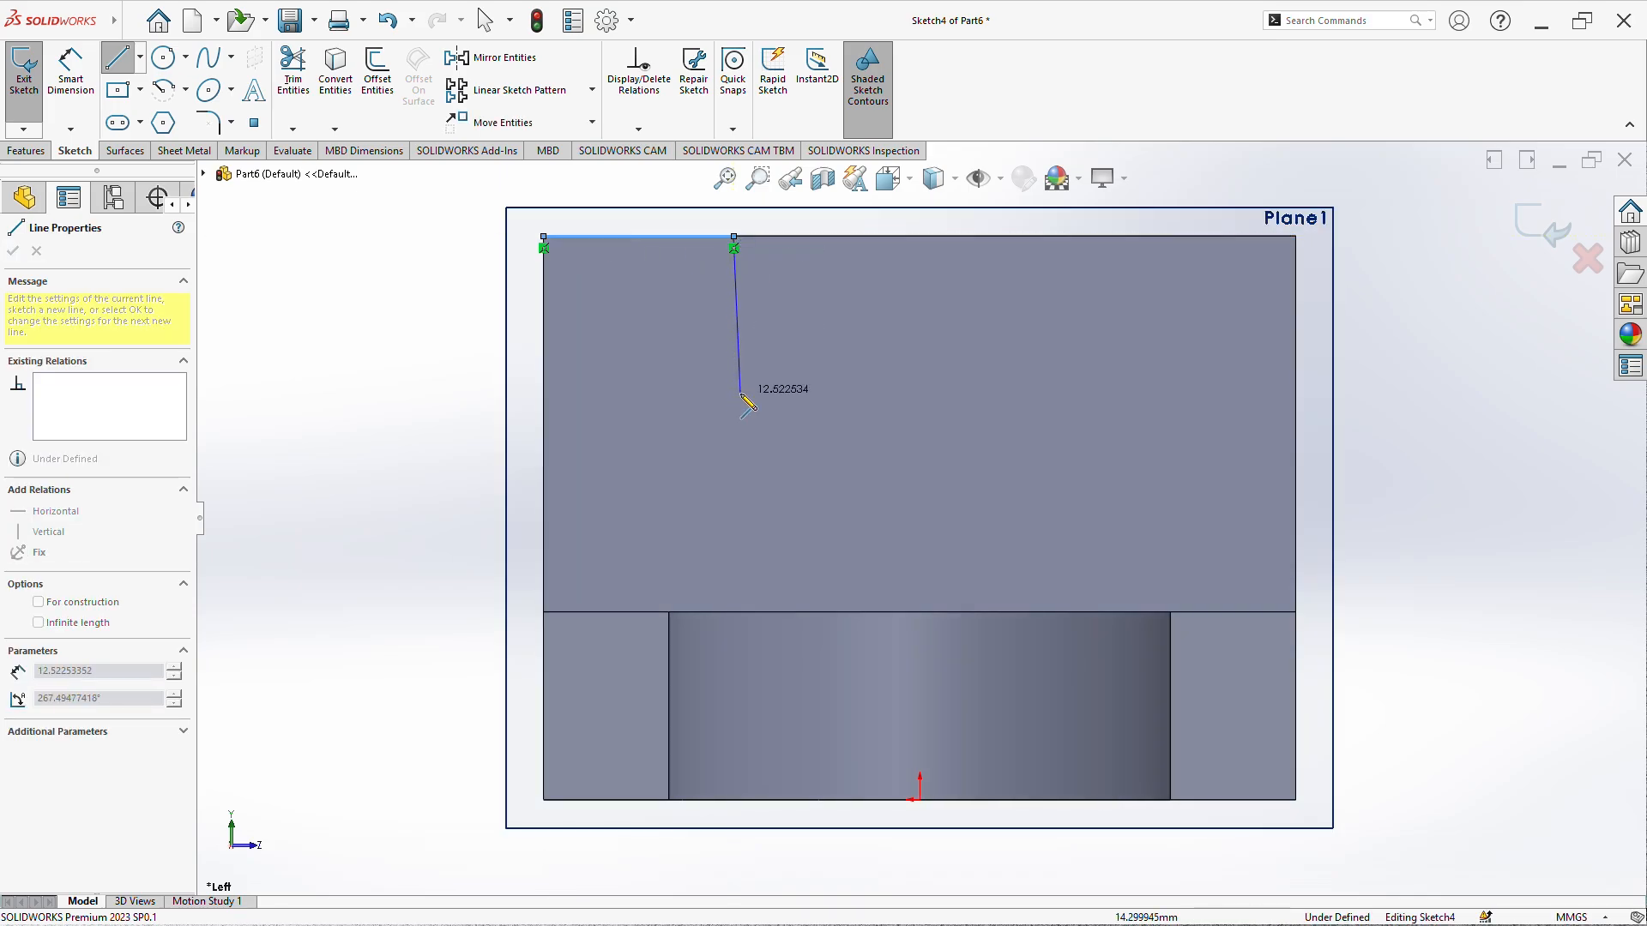
left_click(733, 436)
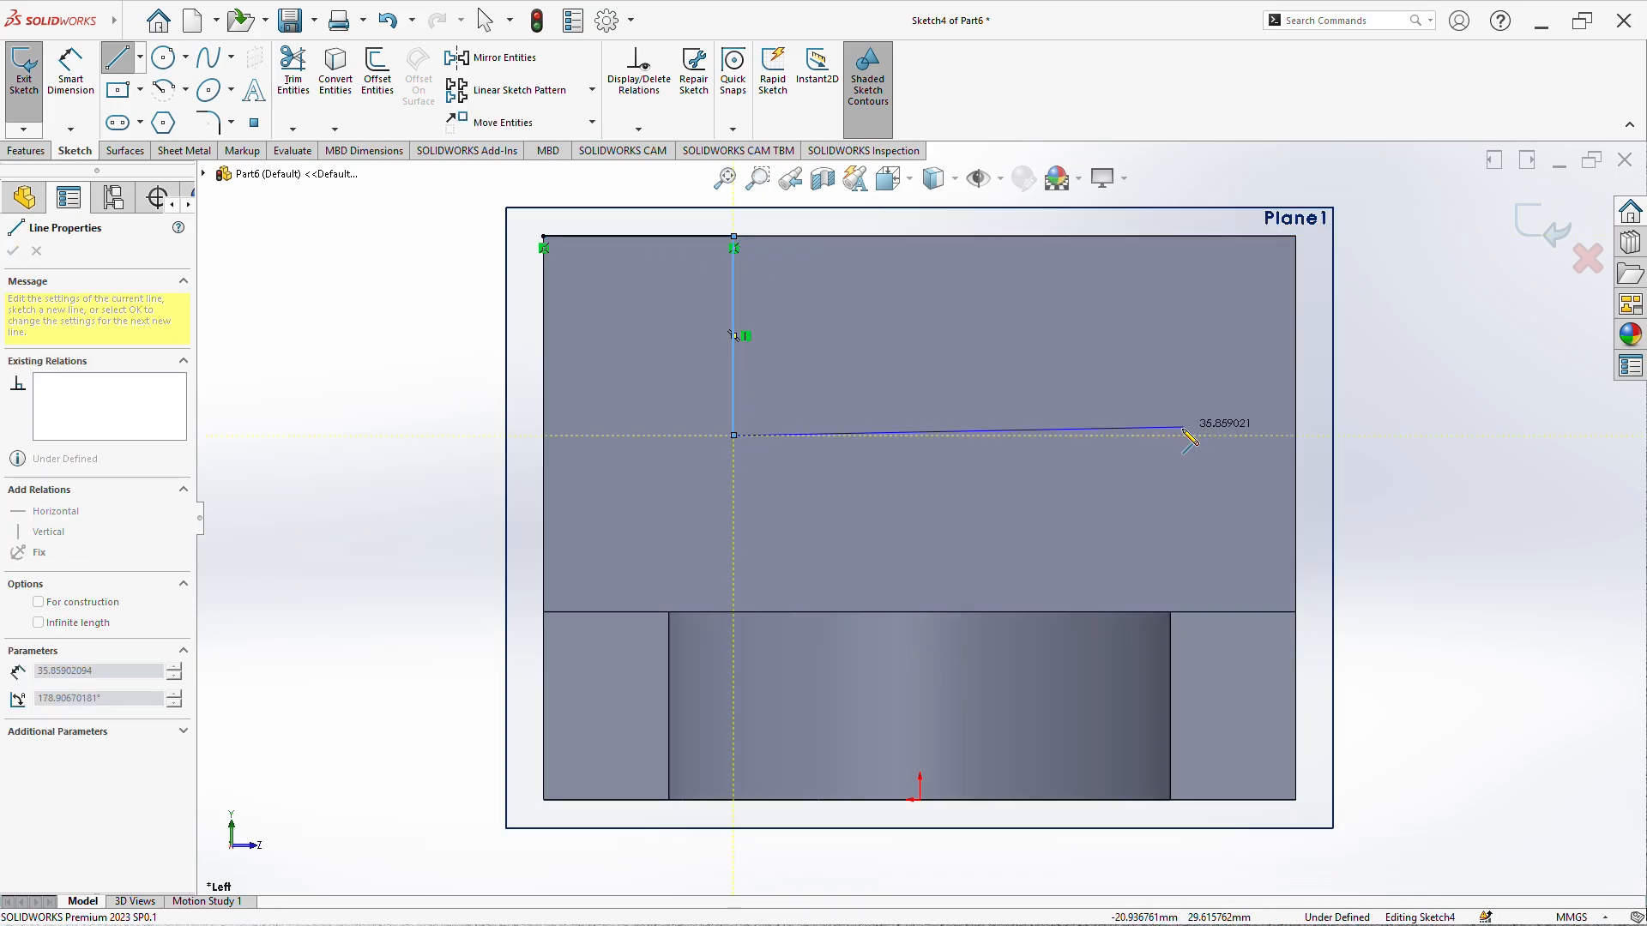
left_click(1110, 435)
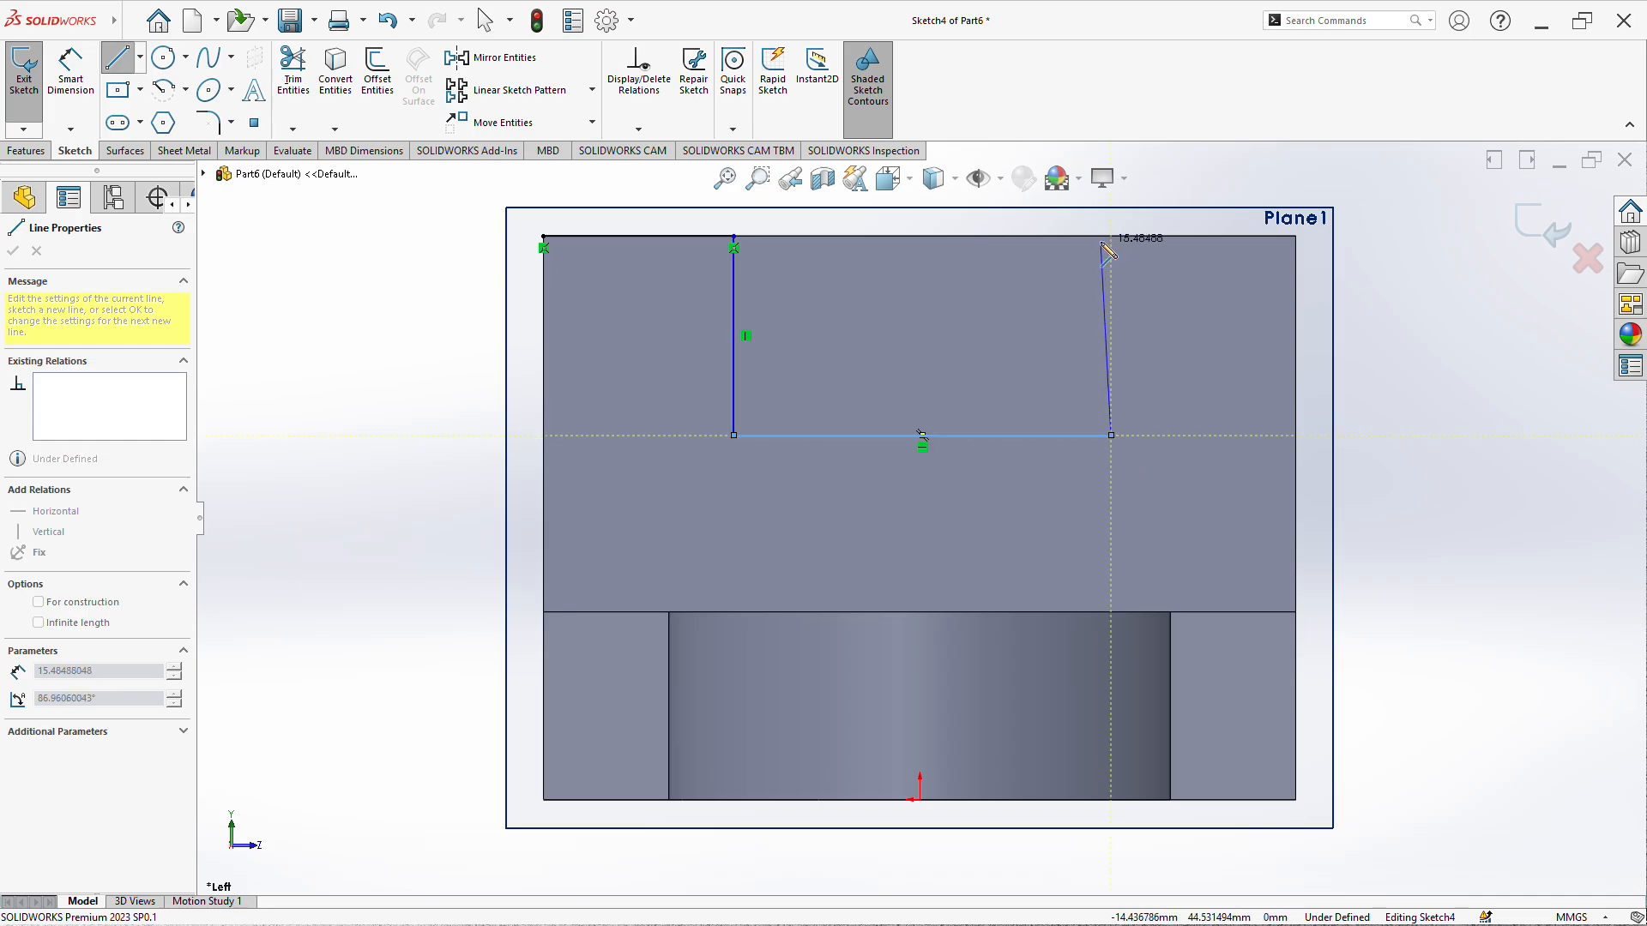
left_click(1110, 238)
left_click(1296, 239)
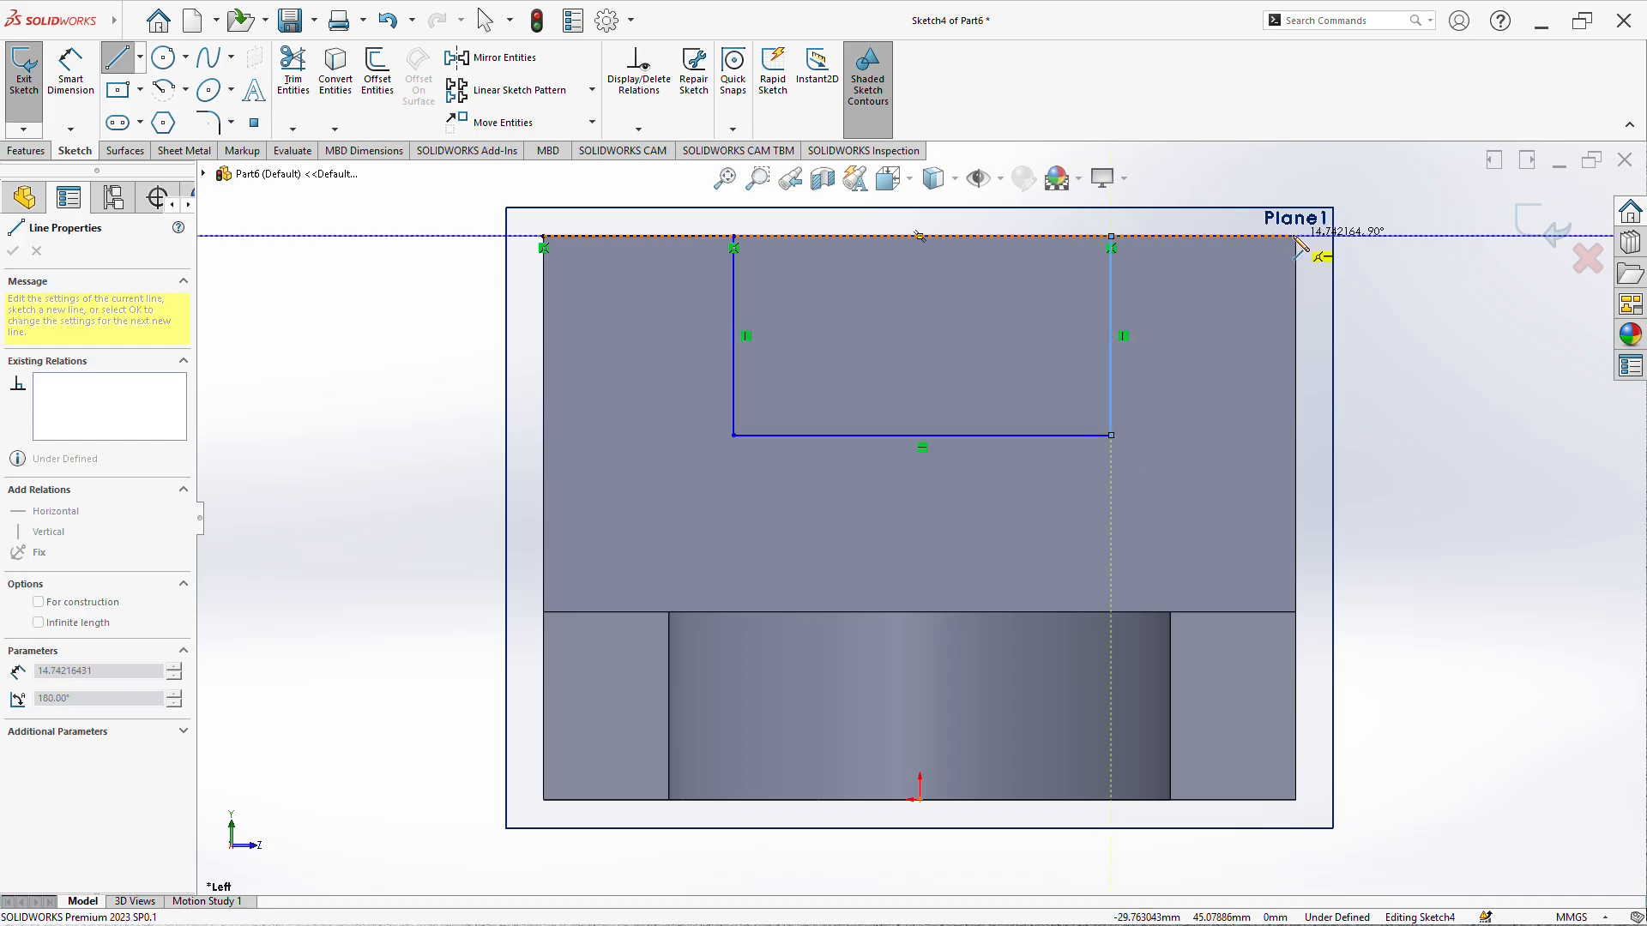
right_click(1408, 331)
left_click(1437, 327)
- Dimension both outer horizontal segments beside the notch to 15 mm each
right_click_drag(1409, 399, 1402, 324)
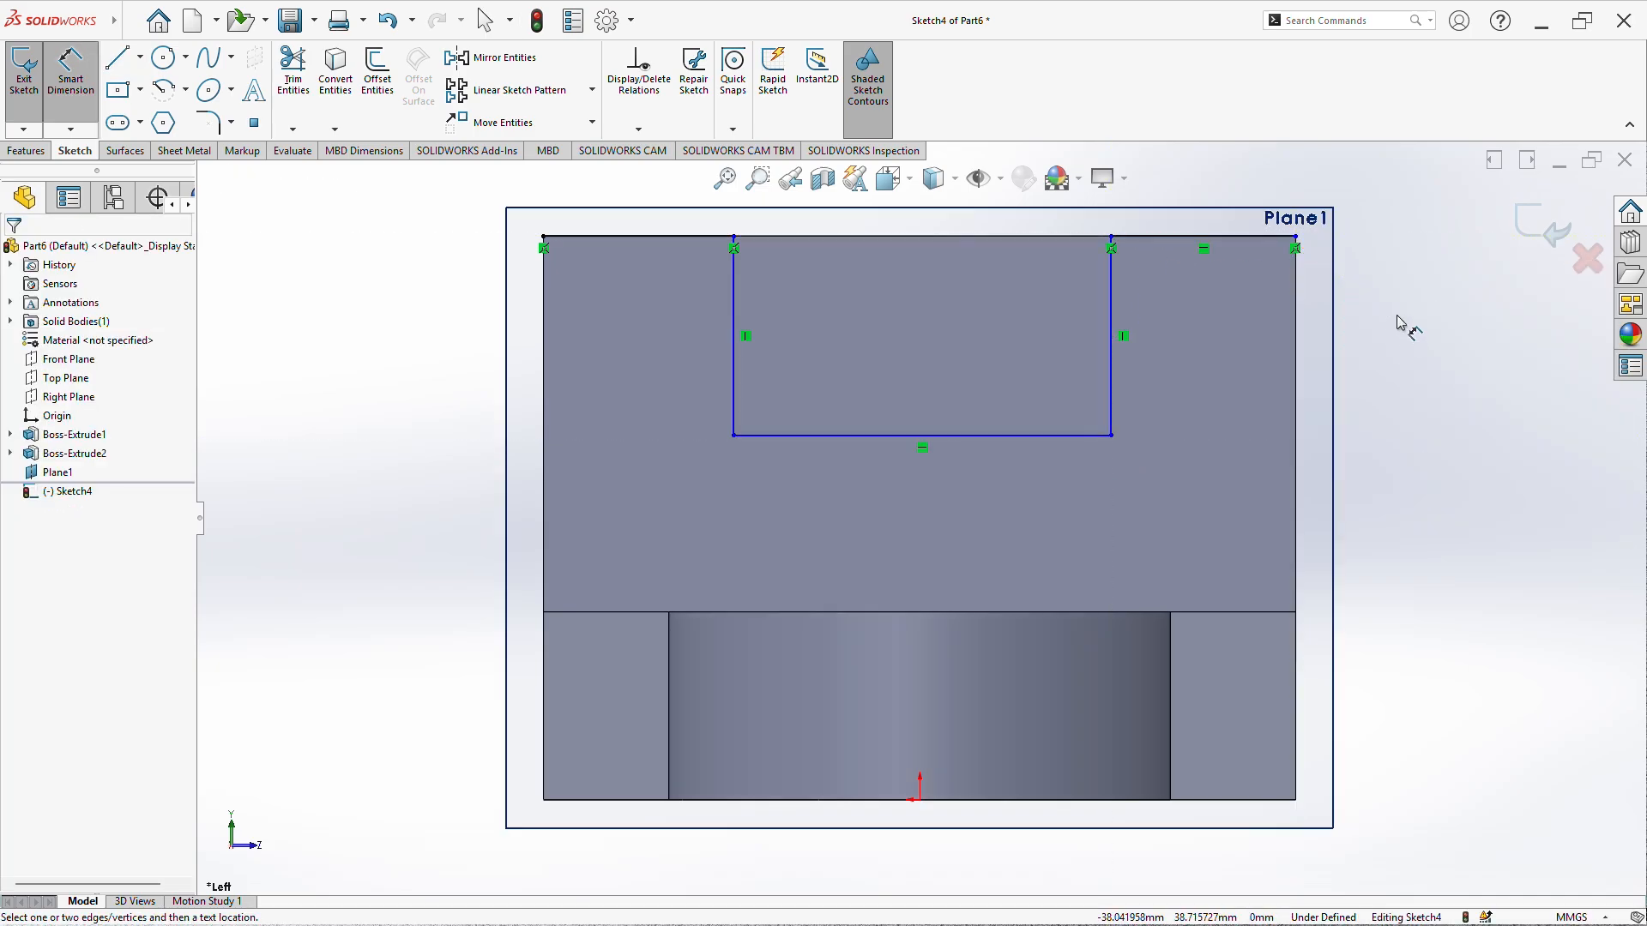
left_click(1209, 238)
left_click(1210, 192)
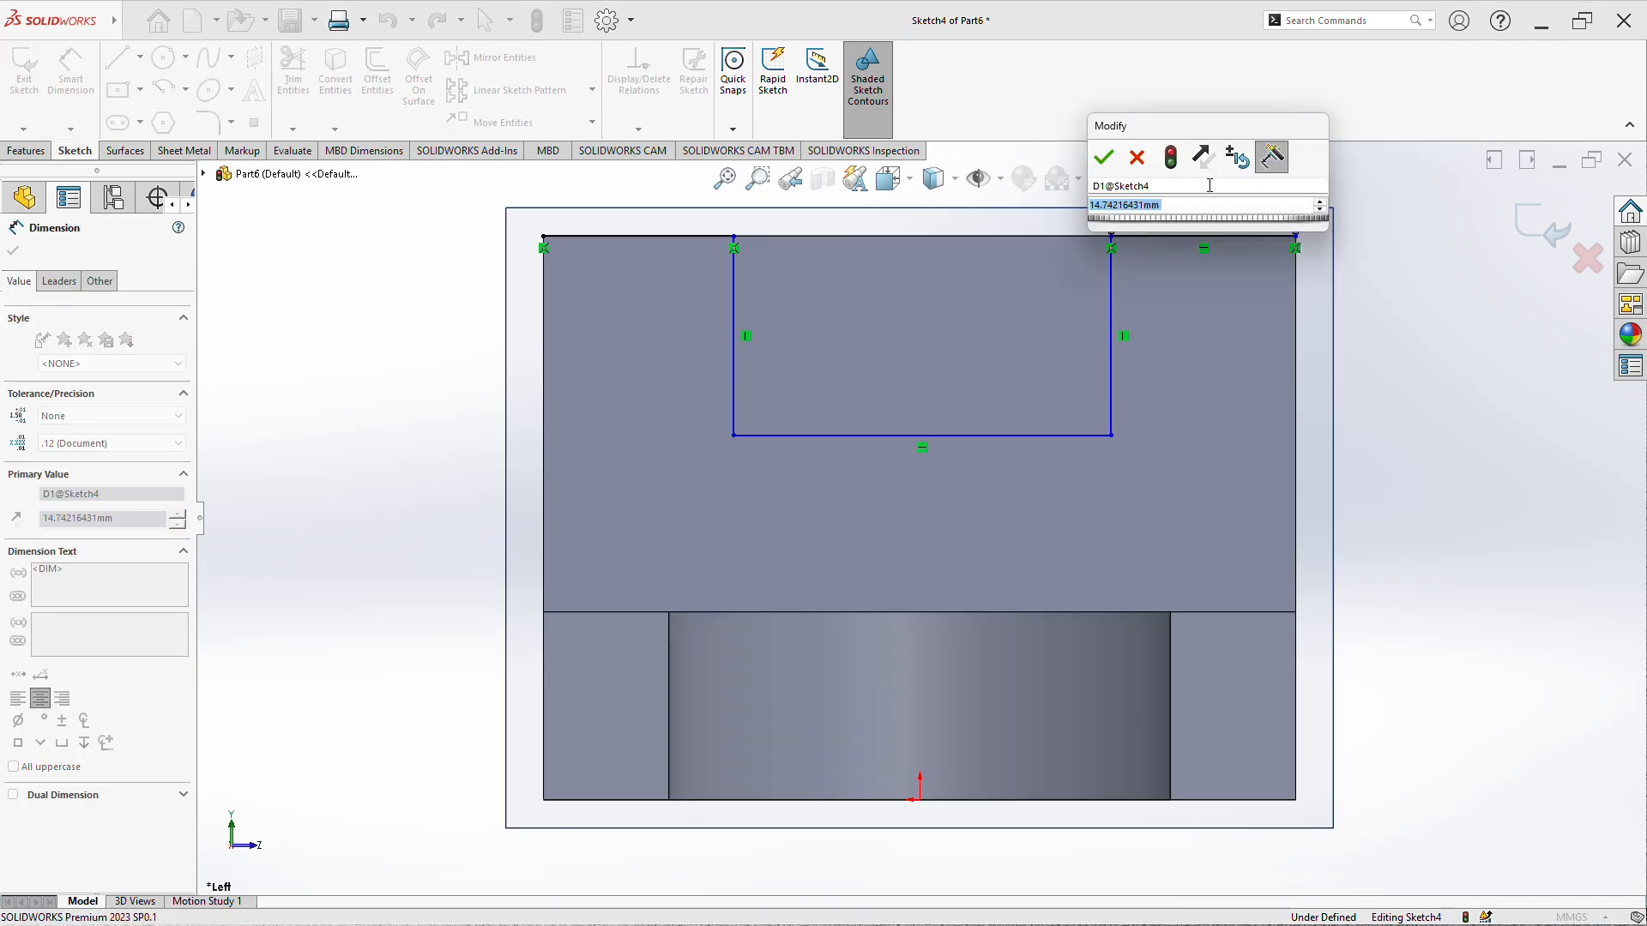
type("15")
key("Return")
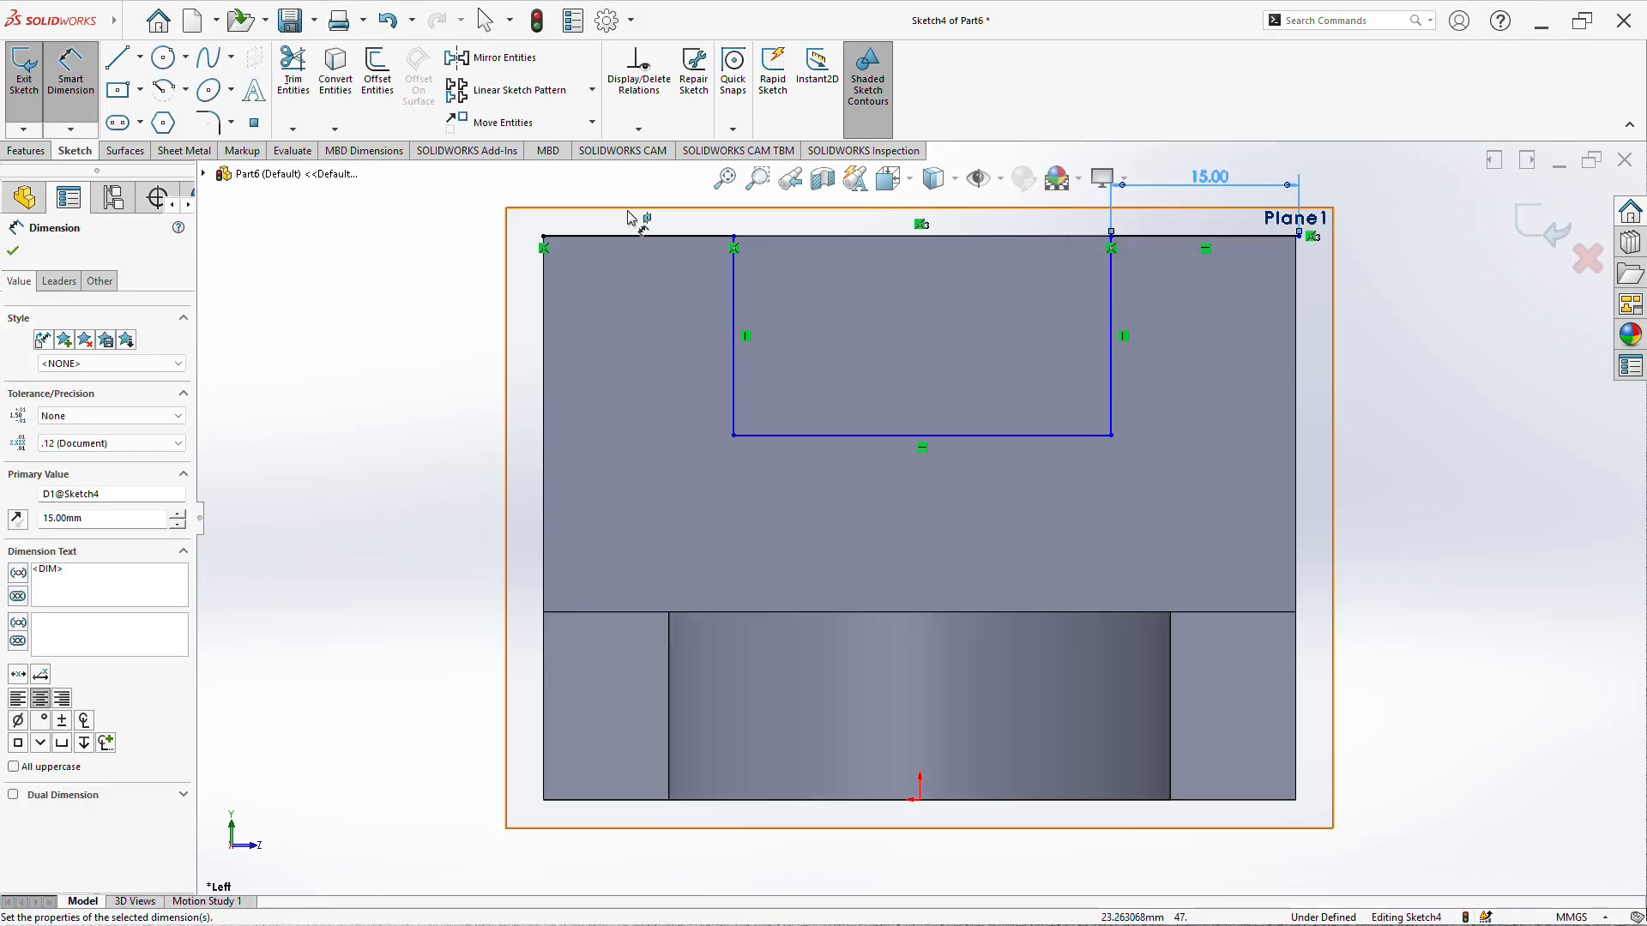
left_click(639, 237)
left_click(639, 192)
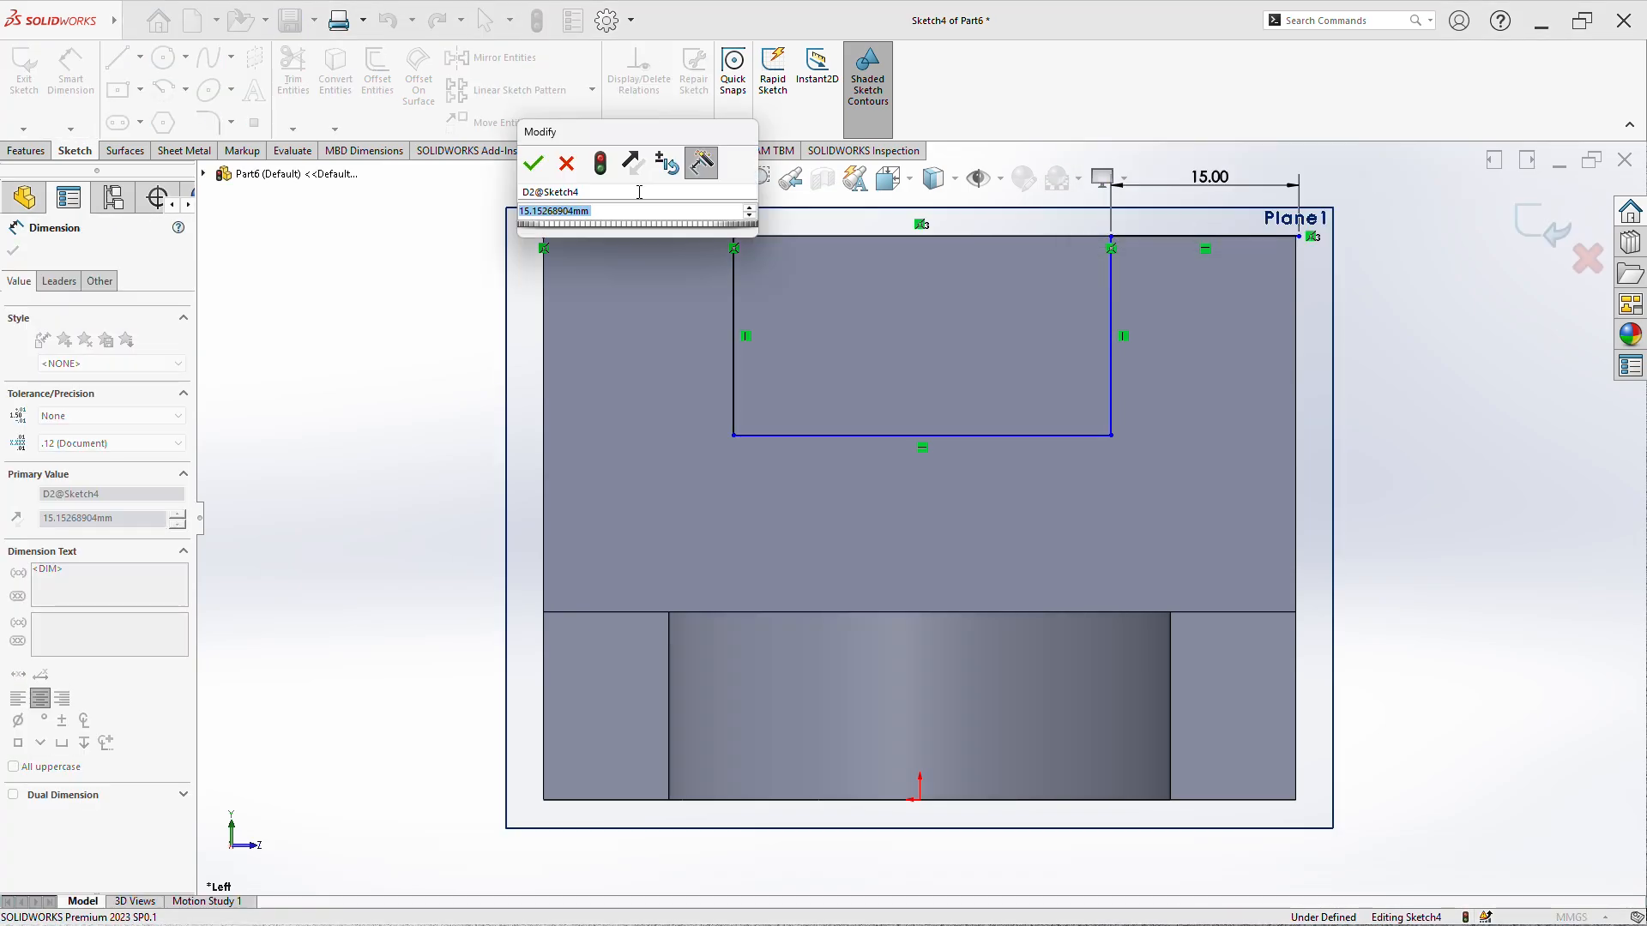
type("15")
key("Return")
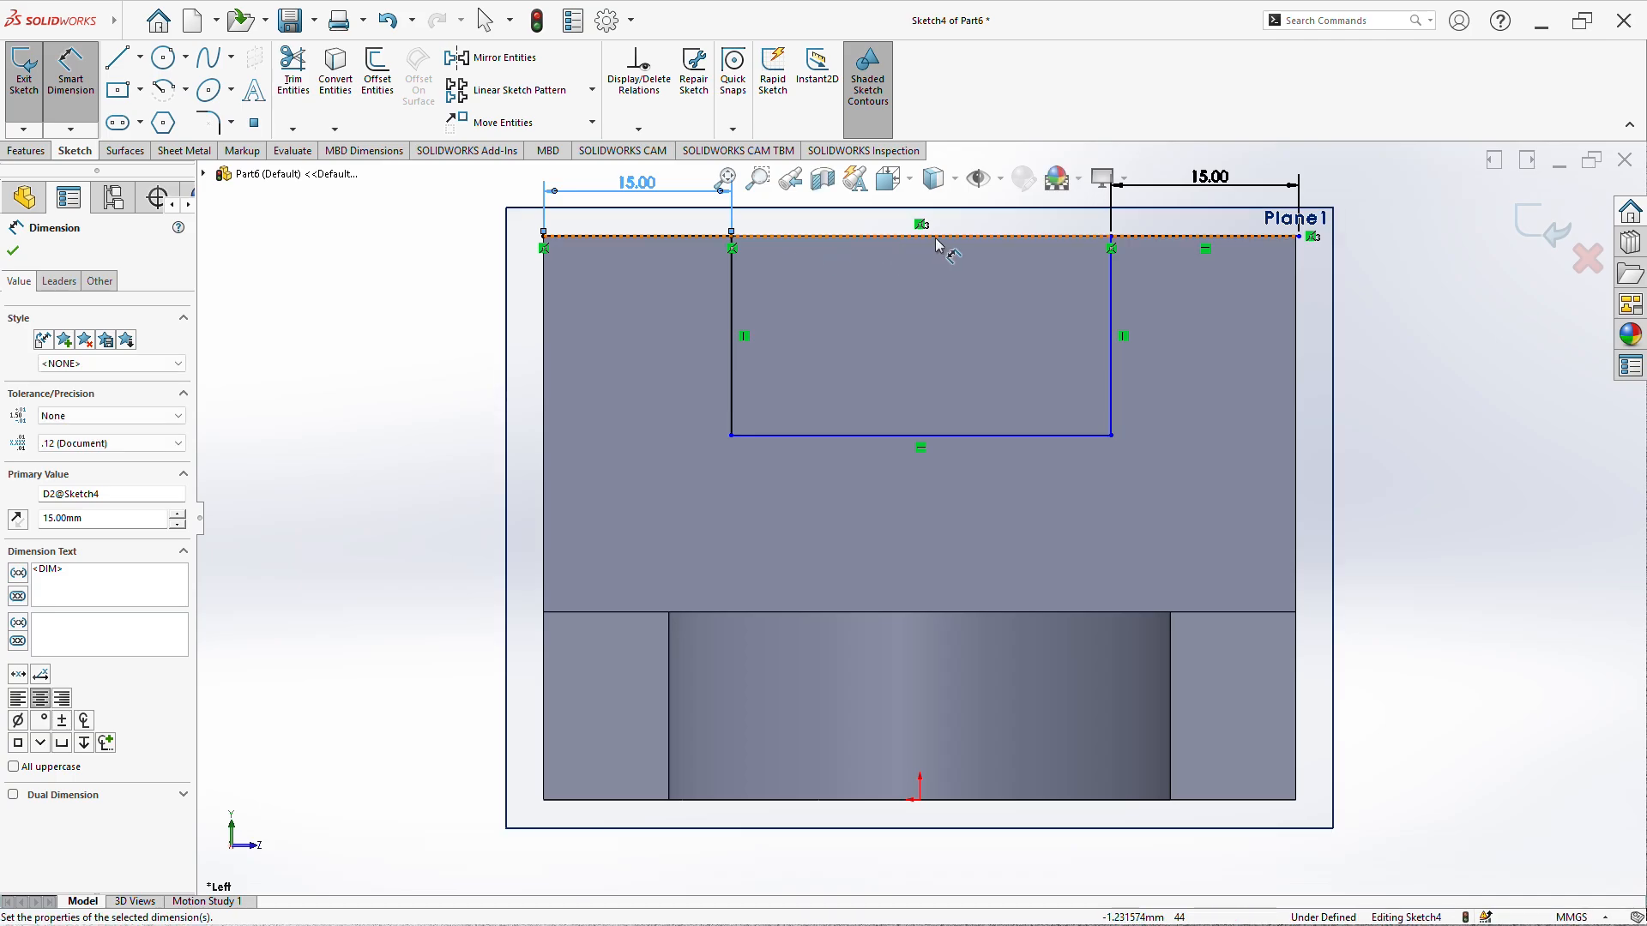
- Dimension the notch depth from the boss's top edge to the notch floor as 15 mm
left_click(934, 436)
left_click(928, 350)
type("15")
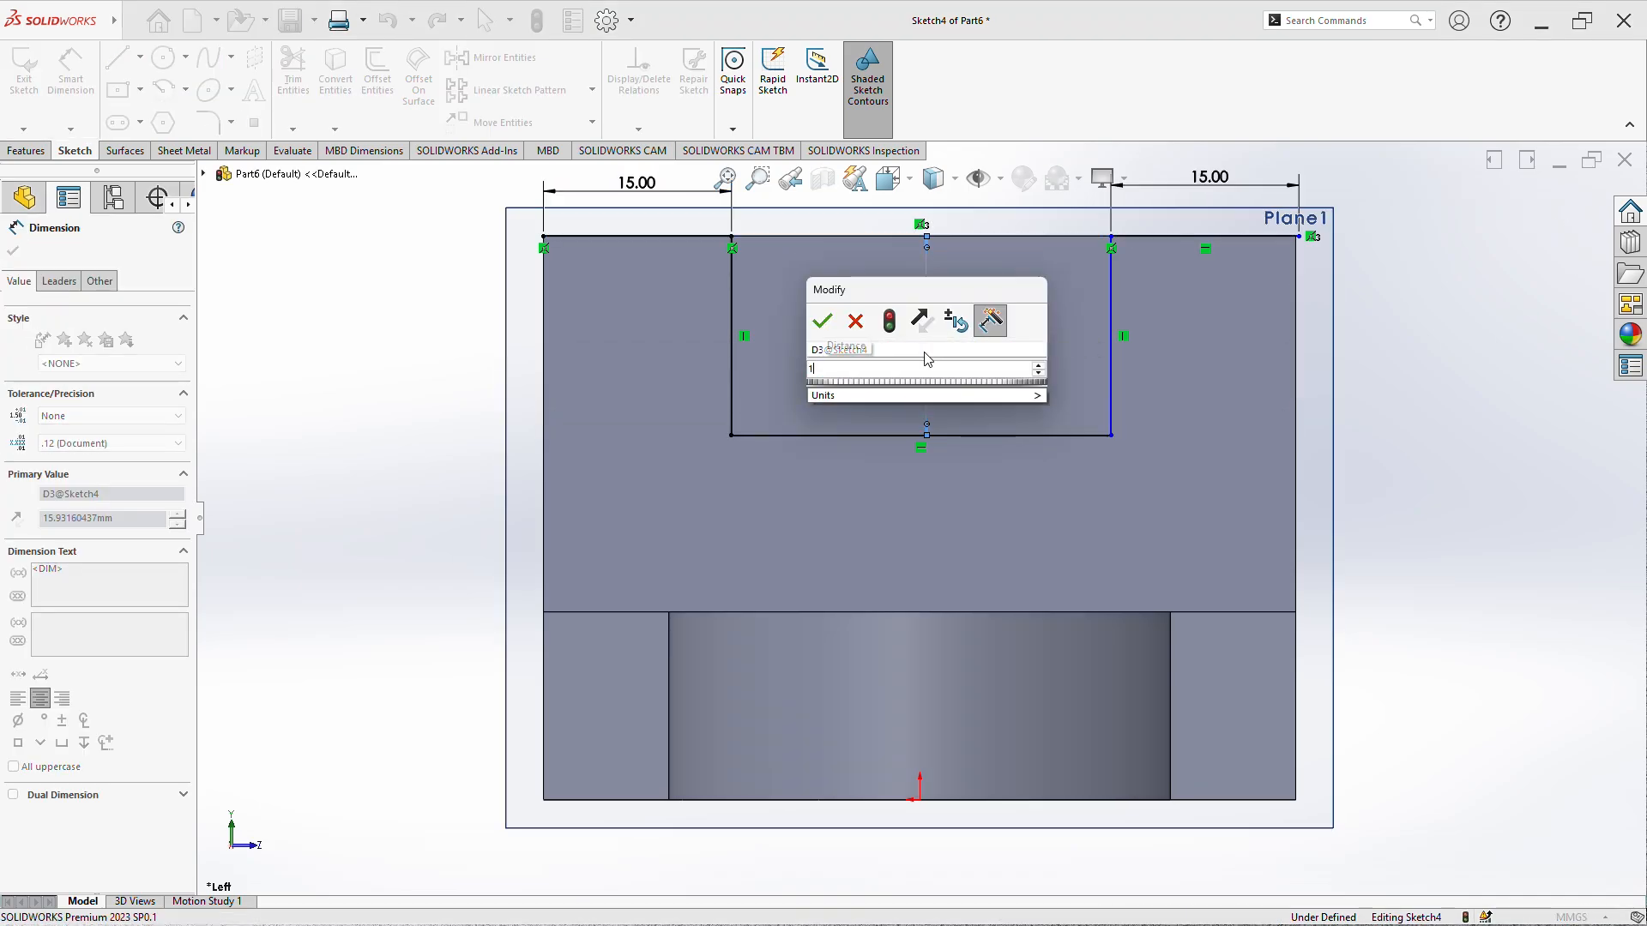
key("Return")
right_click(1501, 343)
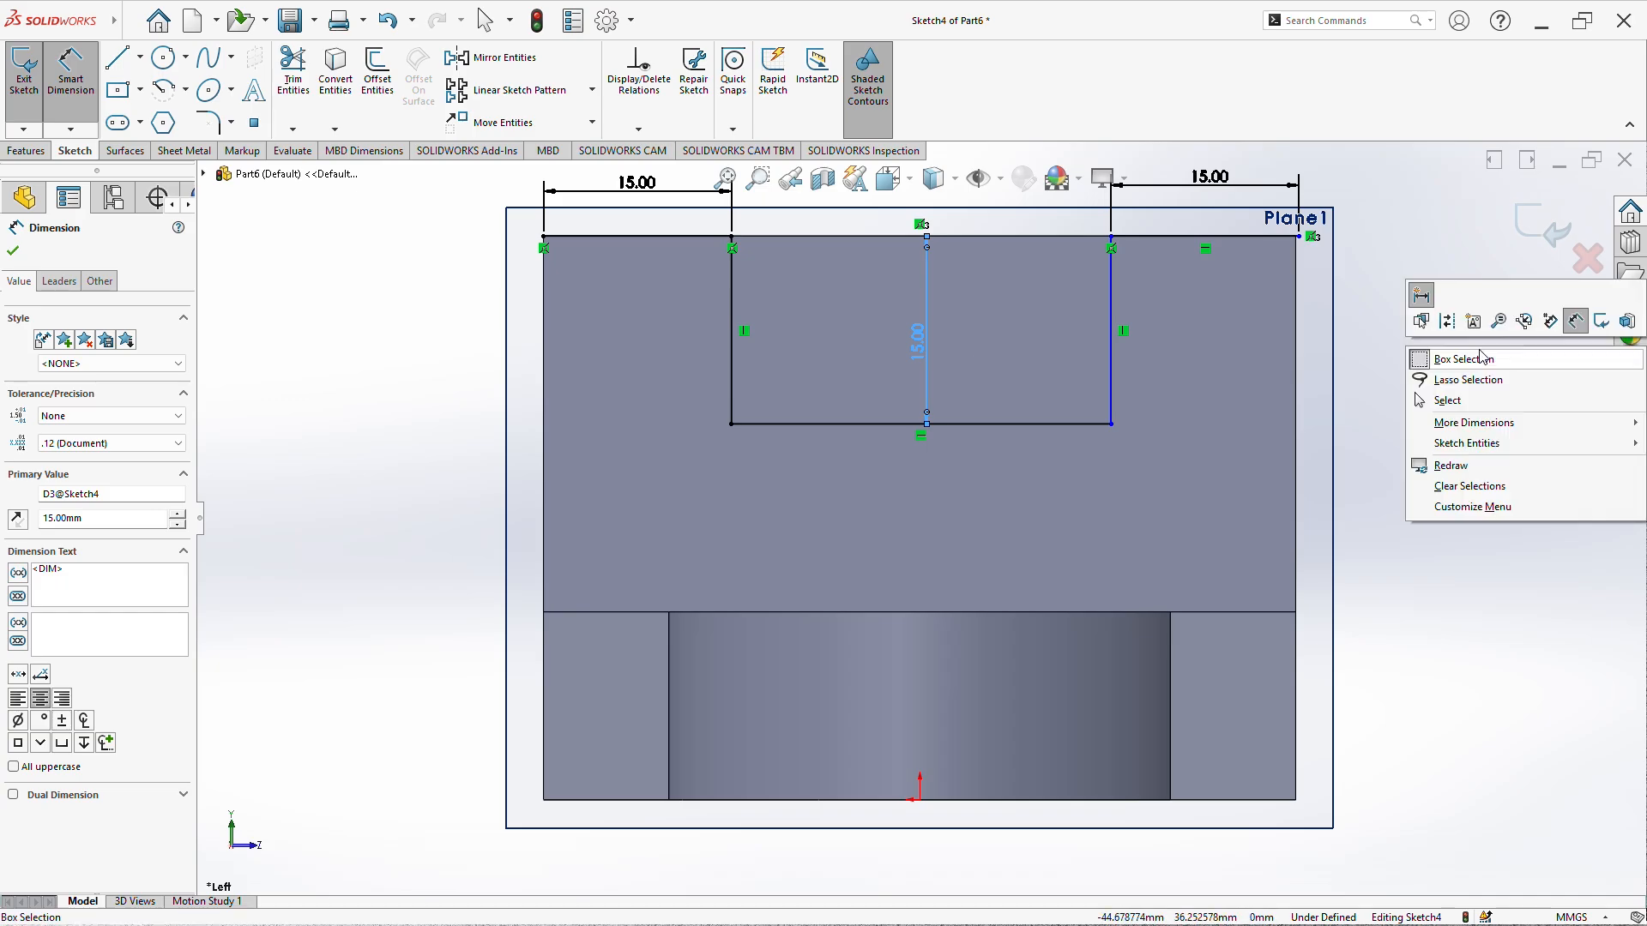
left_click(1484, 400)
- Close the notch outline with a horizontal line joining the upper ends of its two vertical sides
left_click(117, 57)
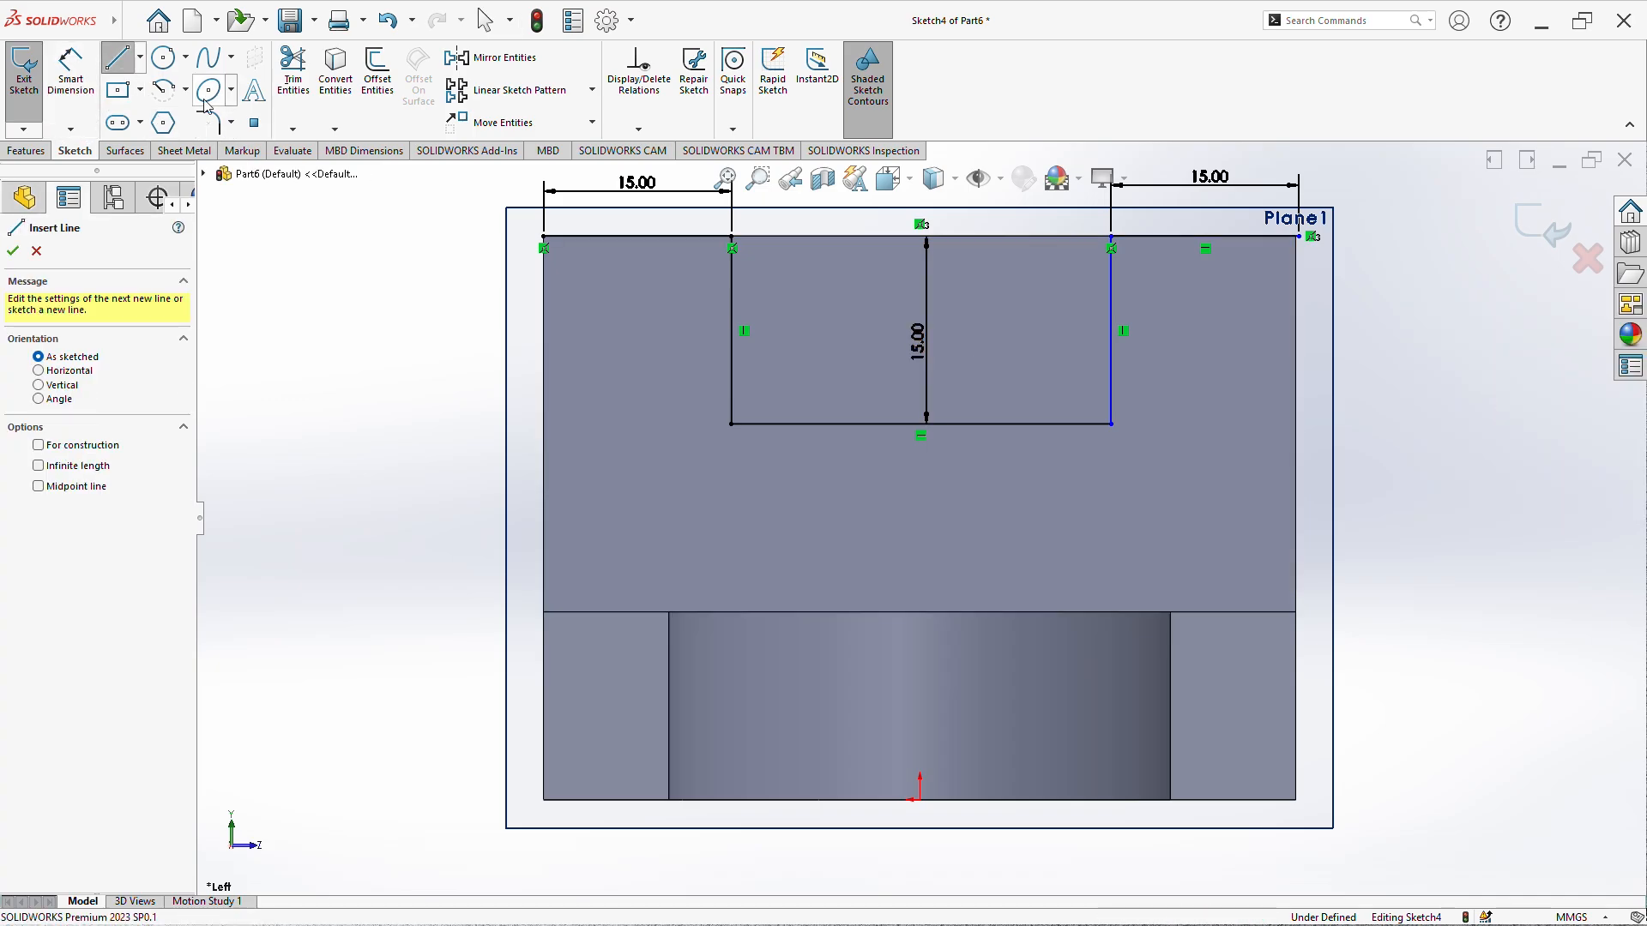
left_click(732, 238)
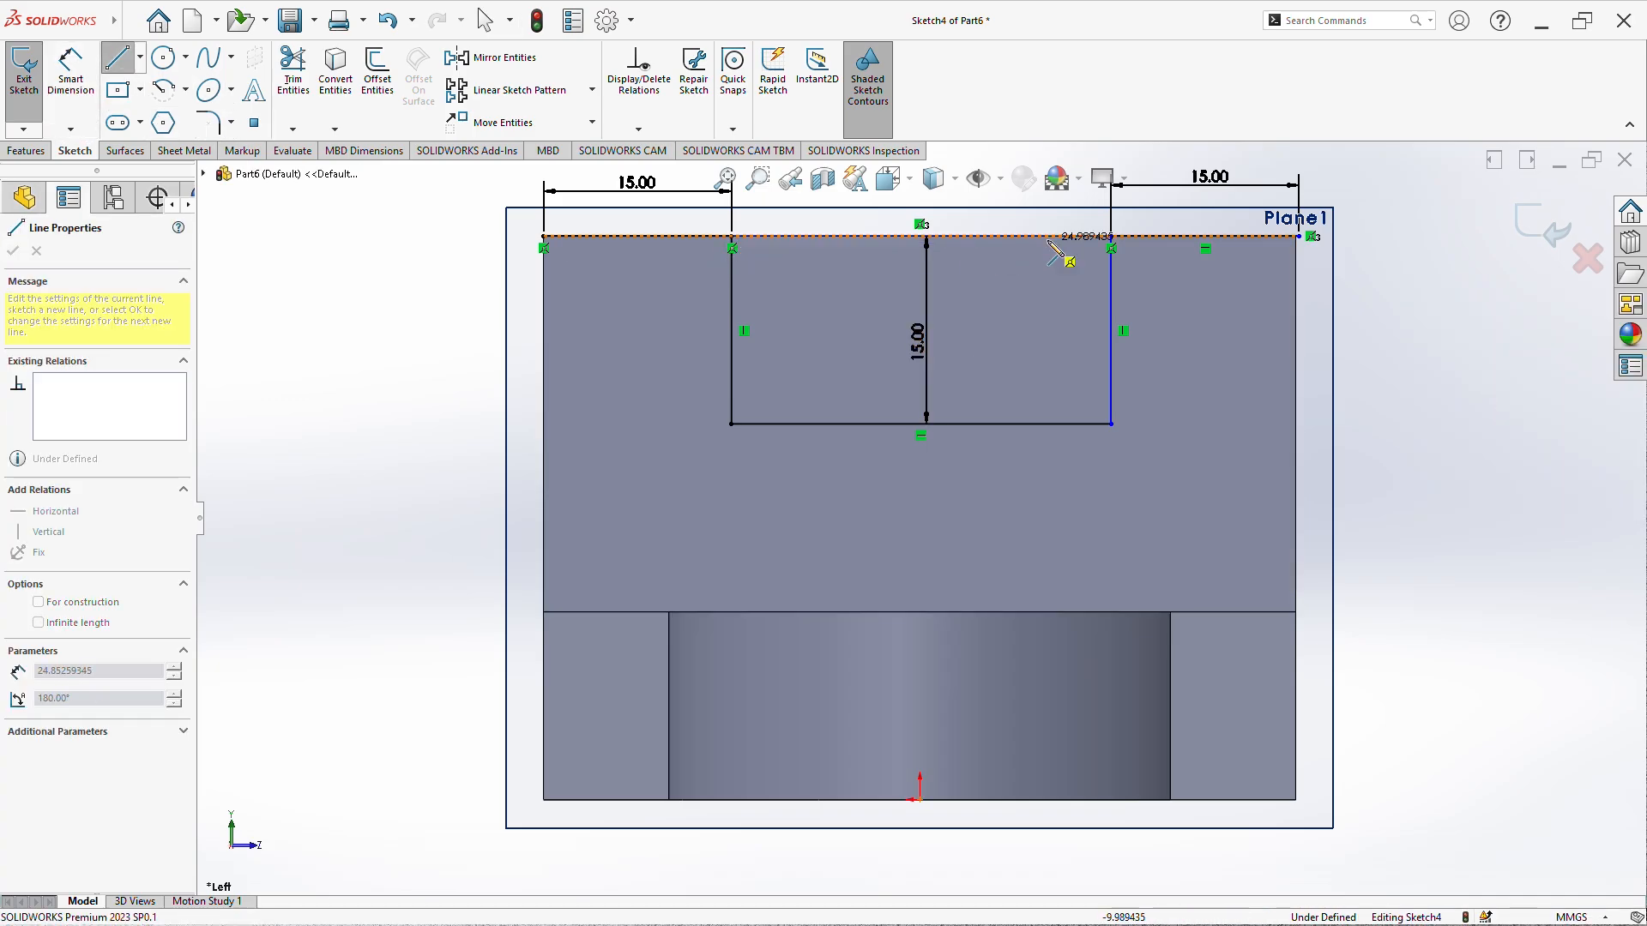
left_click(1112, 236)
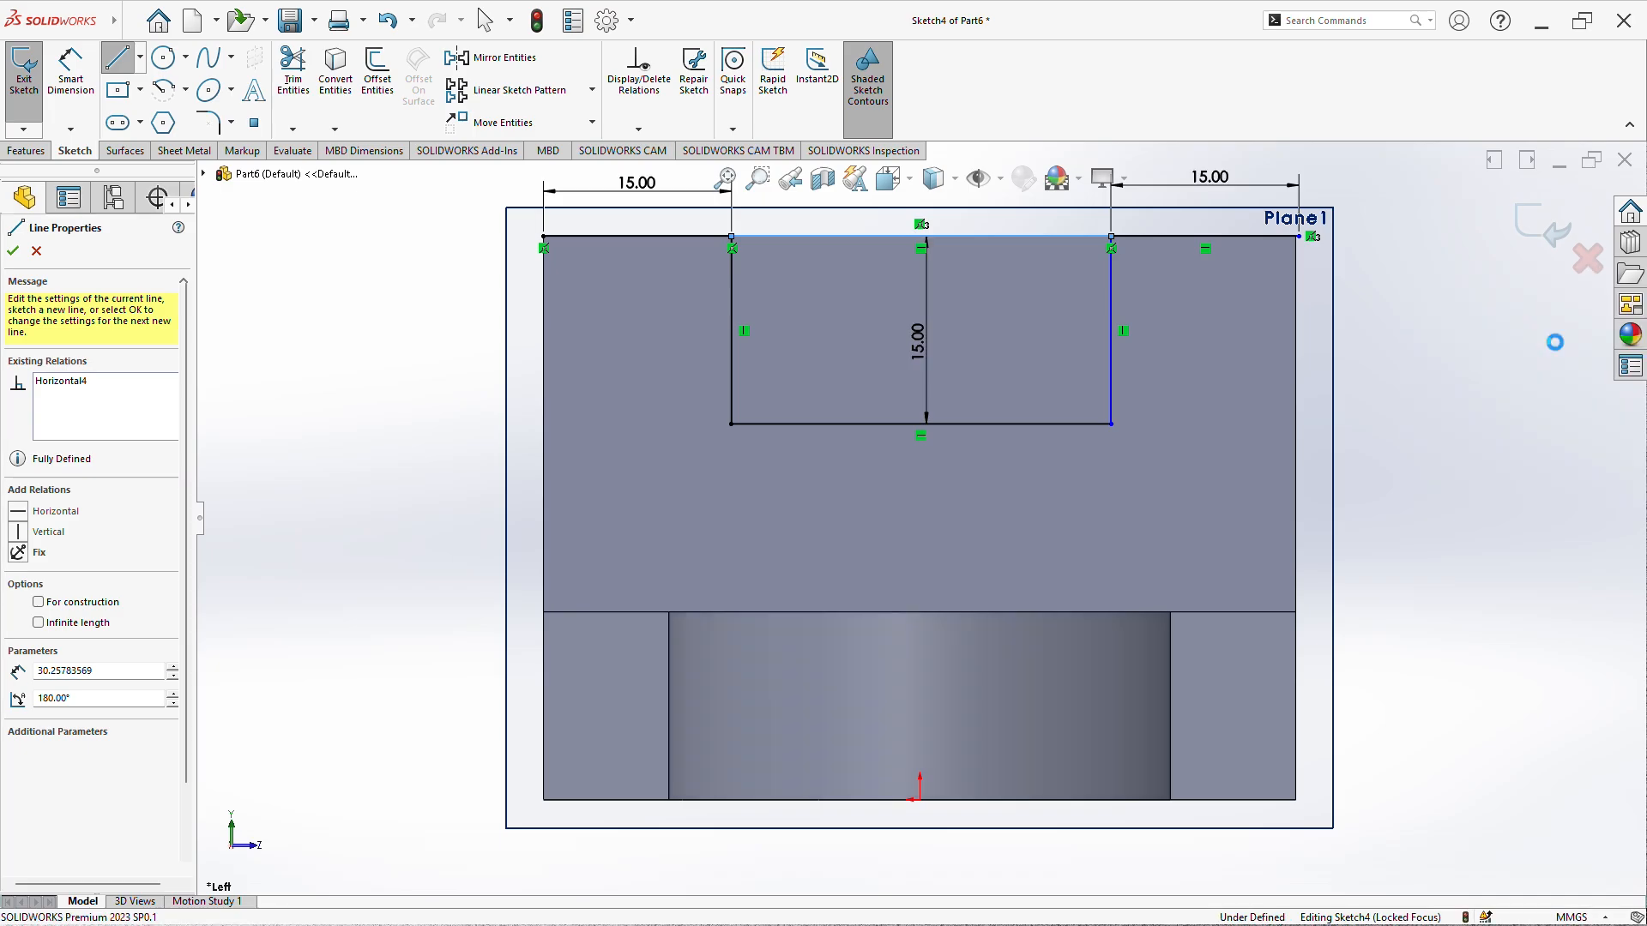
key("Escape")
- Cut-extrude the closed notch region through the boss in the reversed direction with a Blind depth of 70 mm
middle_click_drag(497, 343, 729, 433)
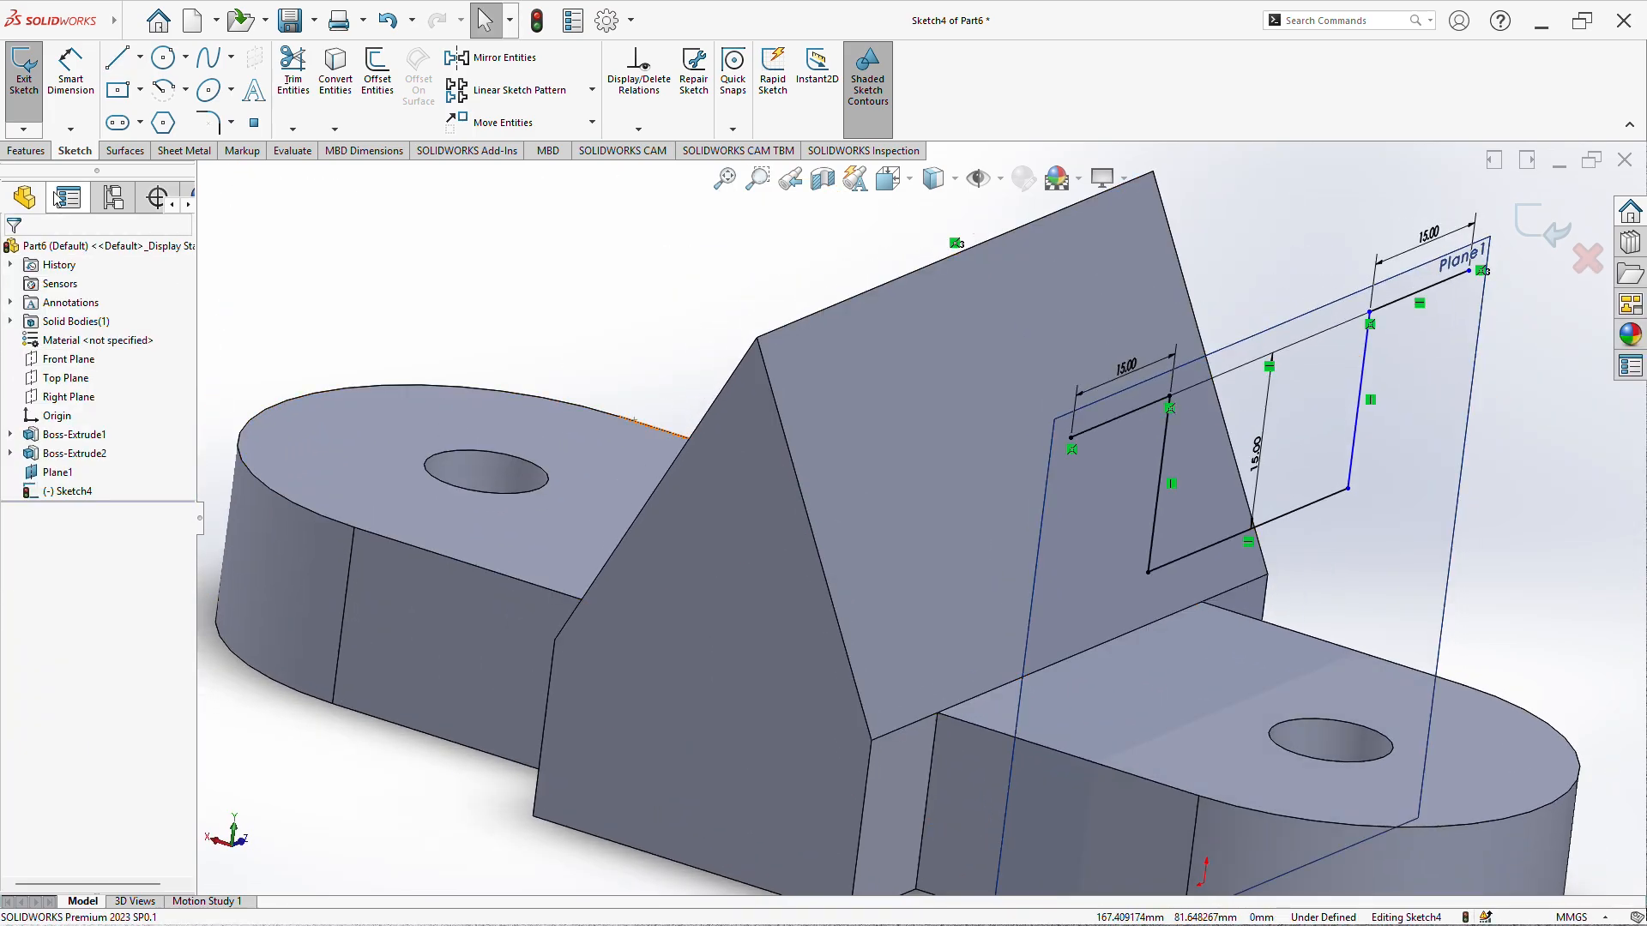
left_click(27, 152)
left_click(271, 69)
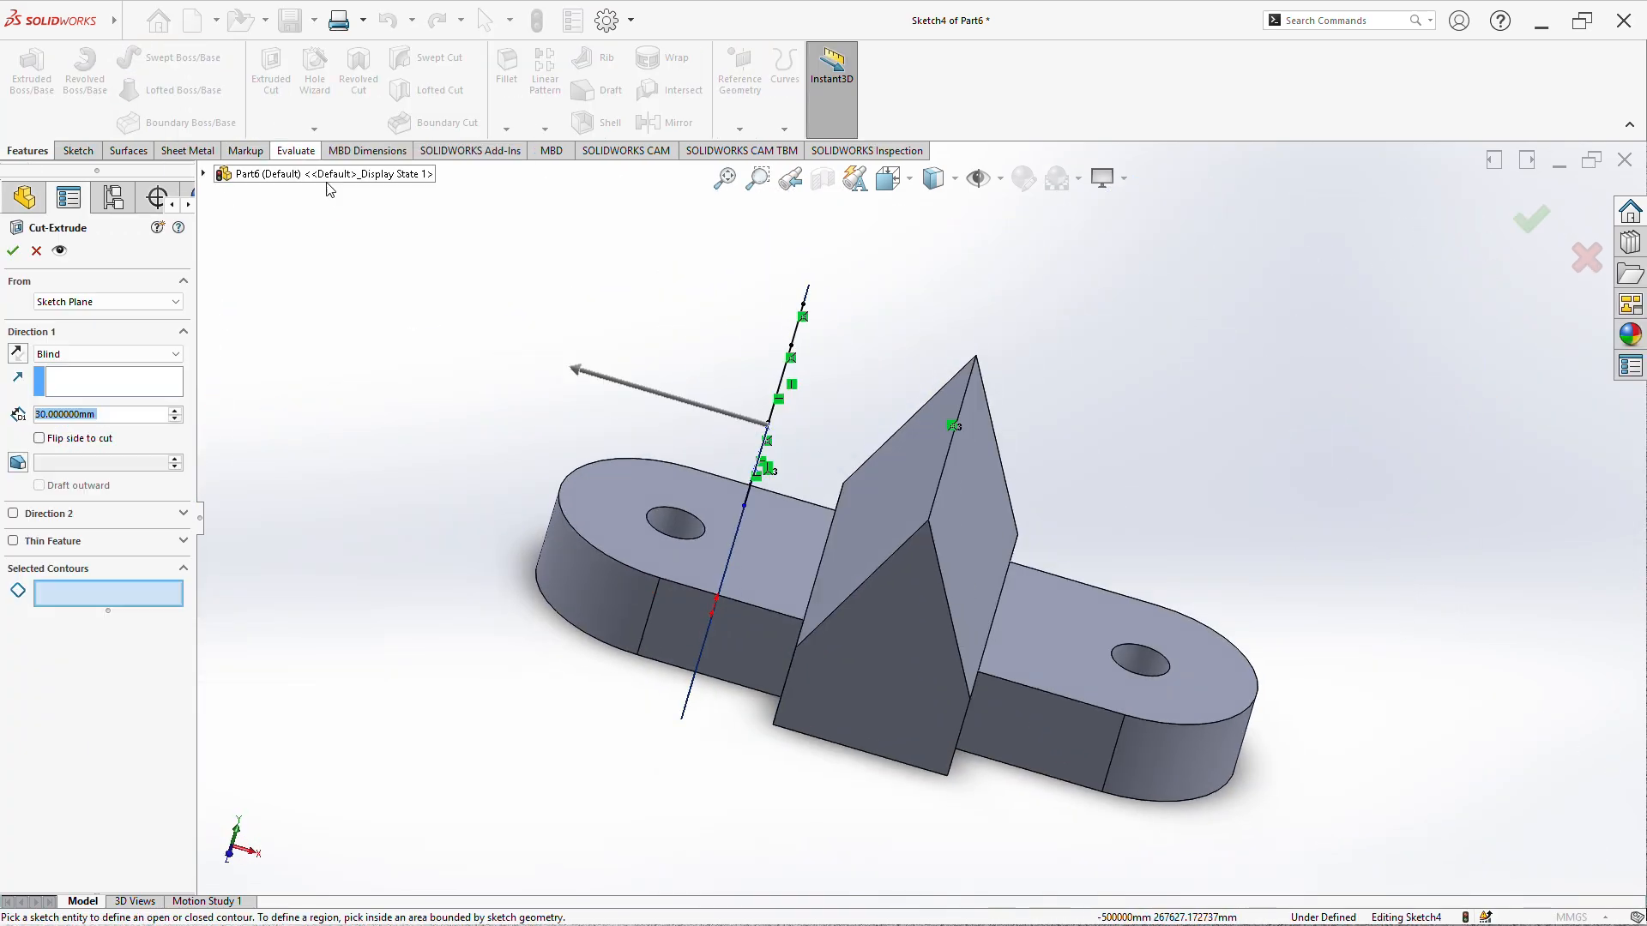
left_click(17, 354)
mouse_move(806, 446)
middle_mouse_down()
mouse_move(842, 425)
mouse_move(768, 455)
middle_mouse_up()
left_click(843, 426)
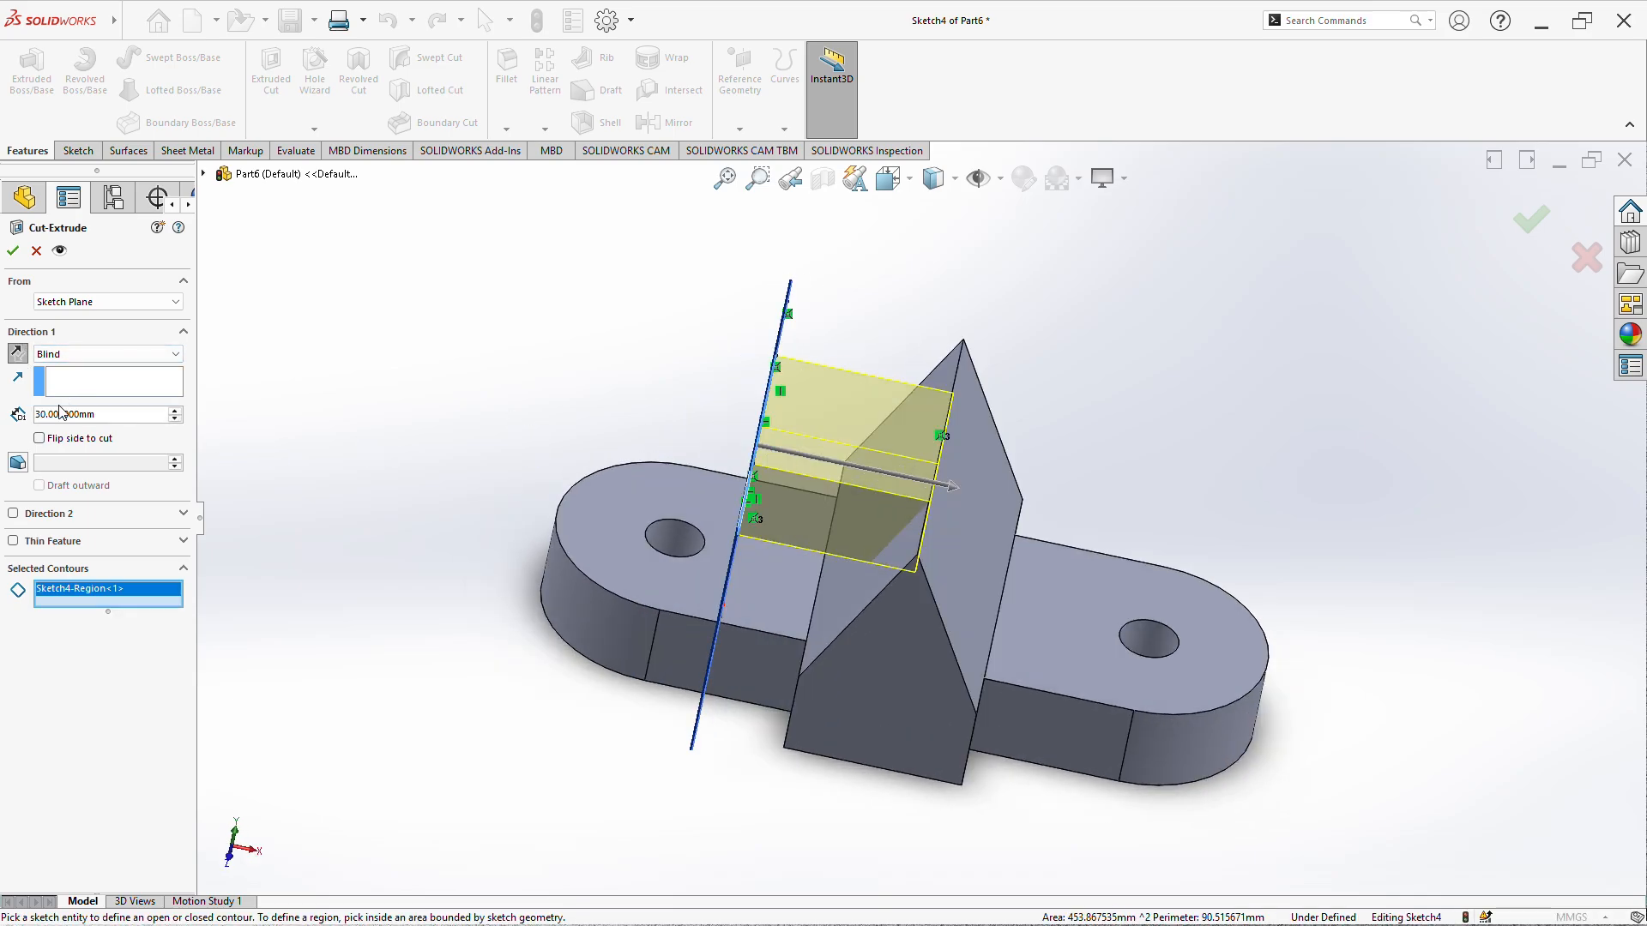
left_click(176, 412)
left_click(176, 412)
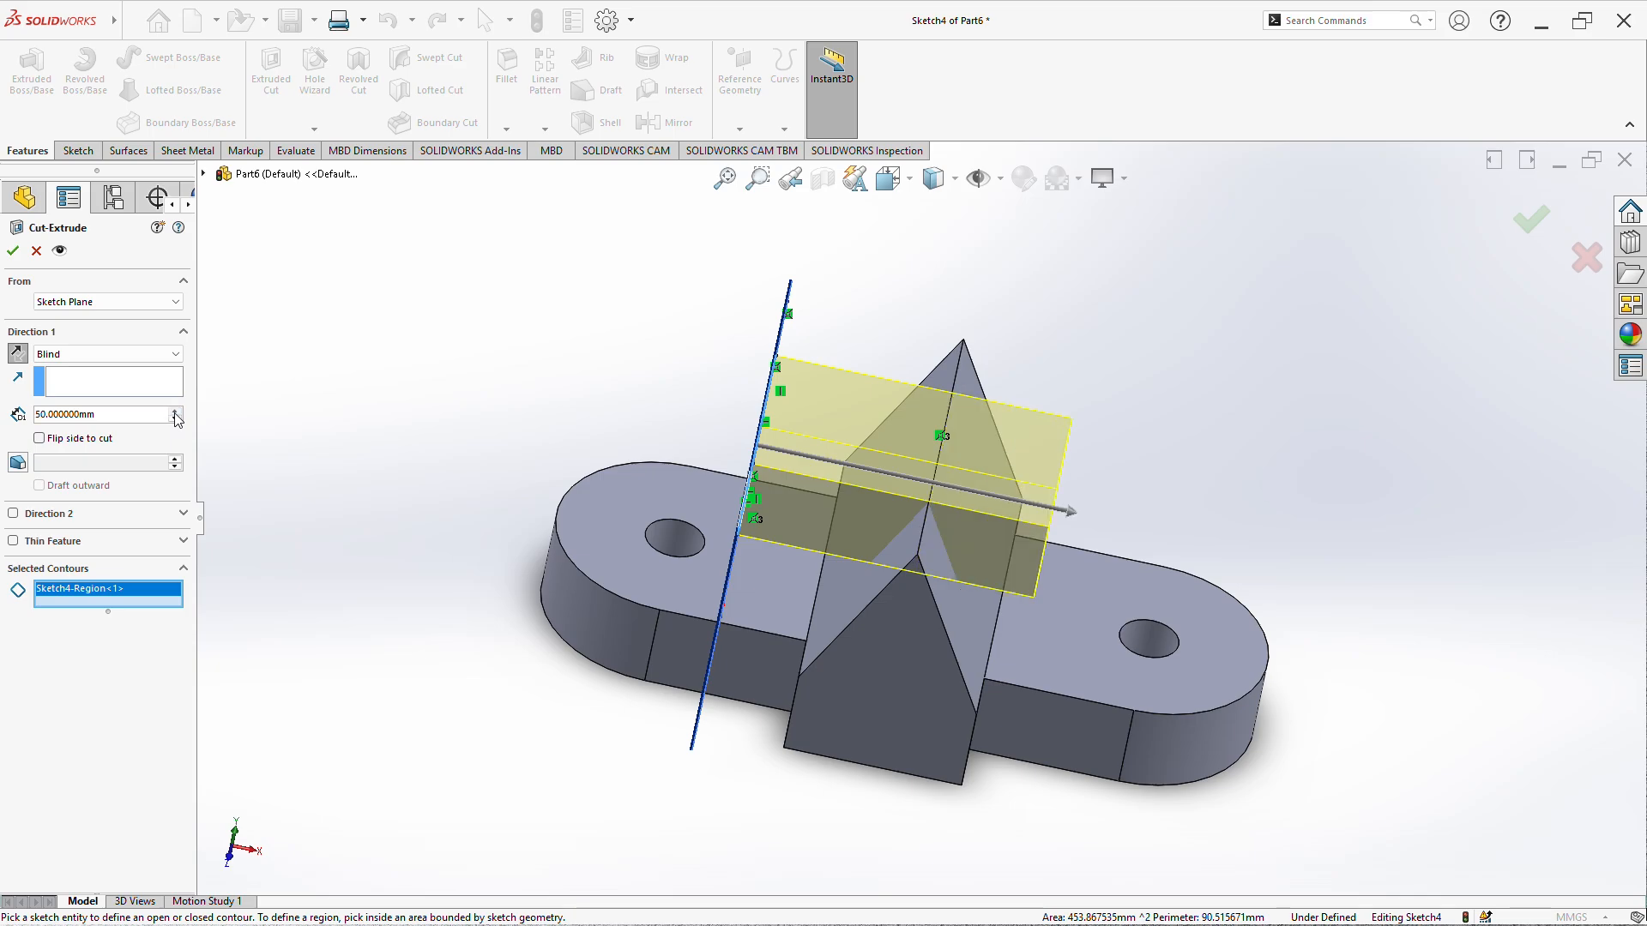
left_click(176, 412)
left_click(176, 412)
middle_click_drag(613, 557, 506, 463)
left_click(7, 254)
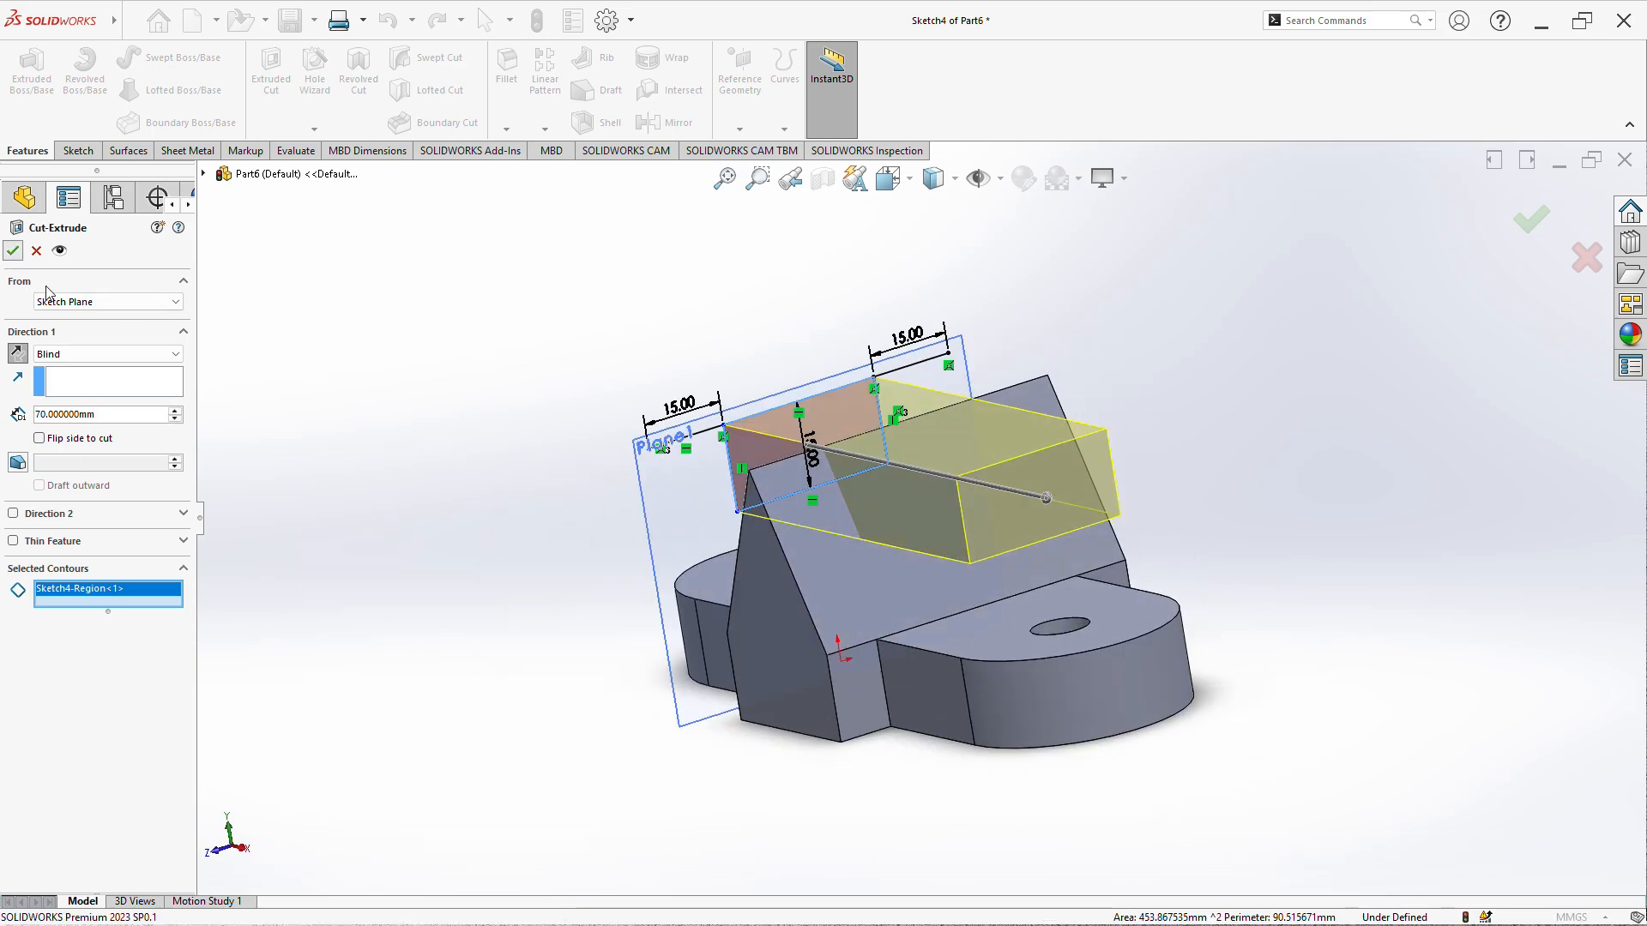
- Hide the offset reference plane and show the finished part in isometric view
middle_click_drag(366, 536, 610, 574)
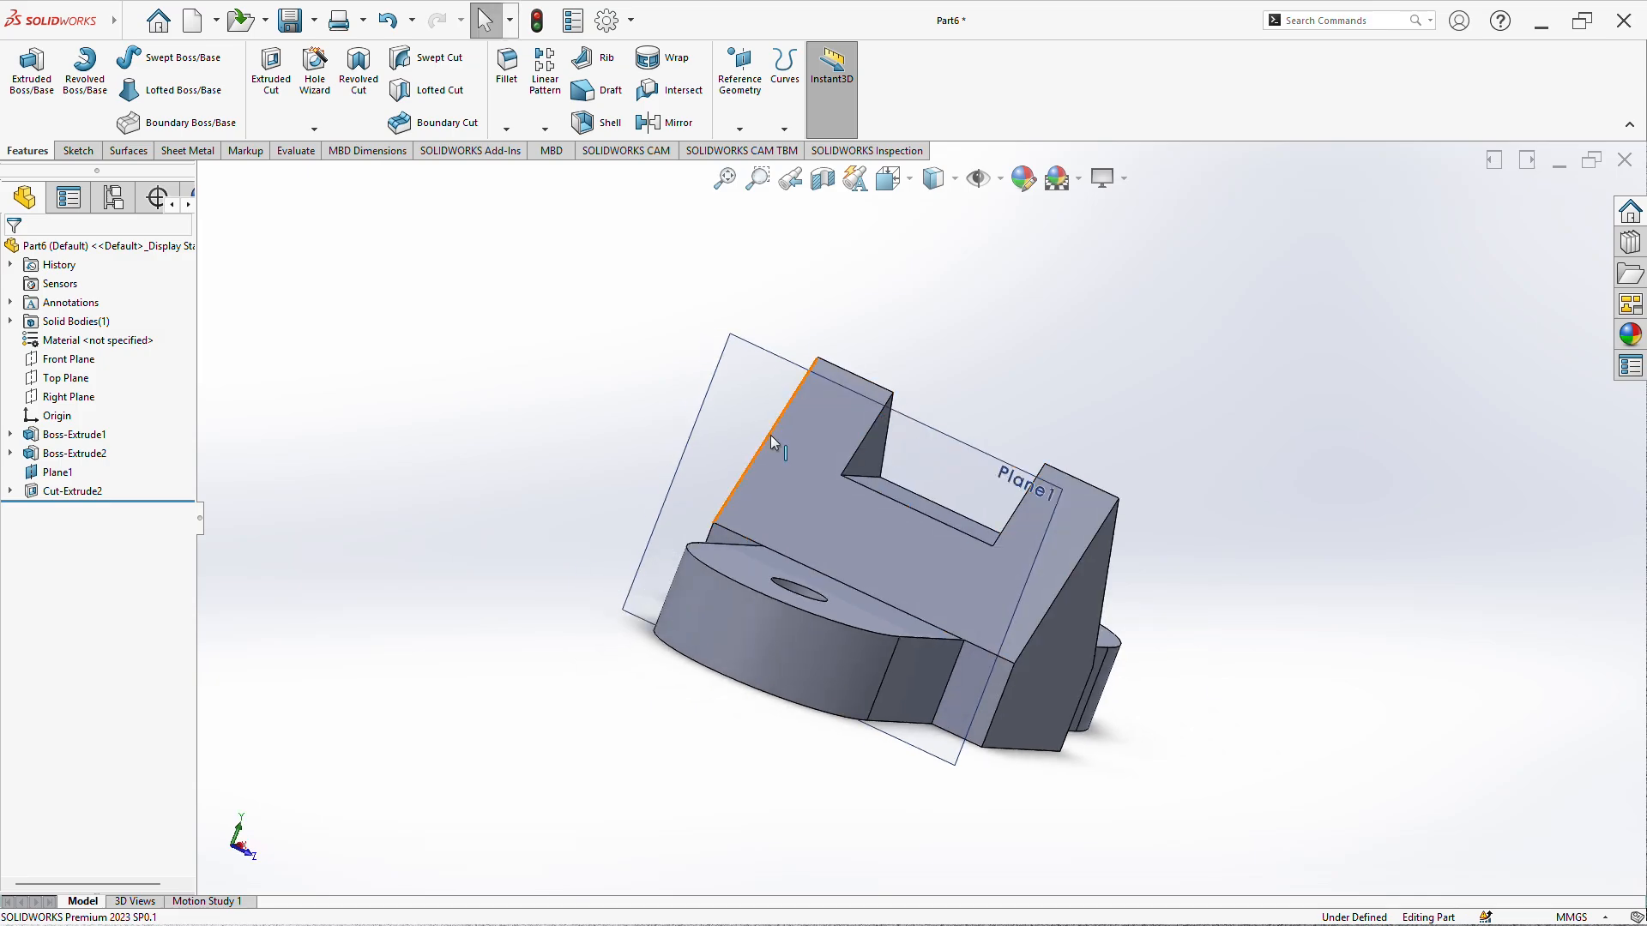
right_click(48, 473)
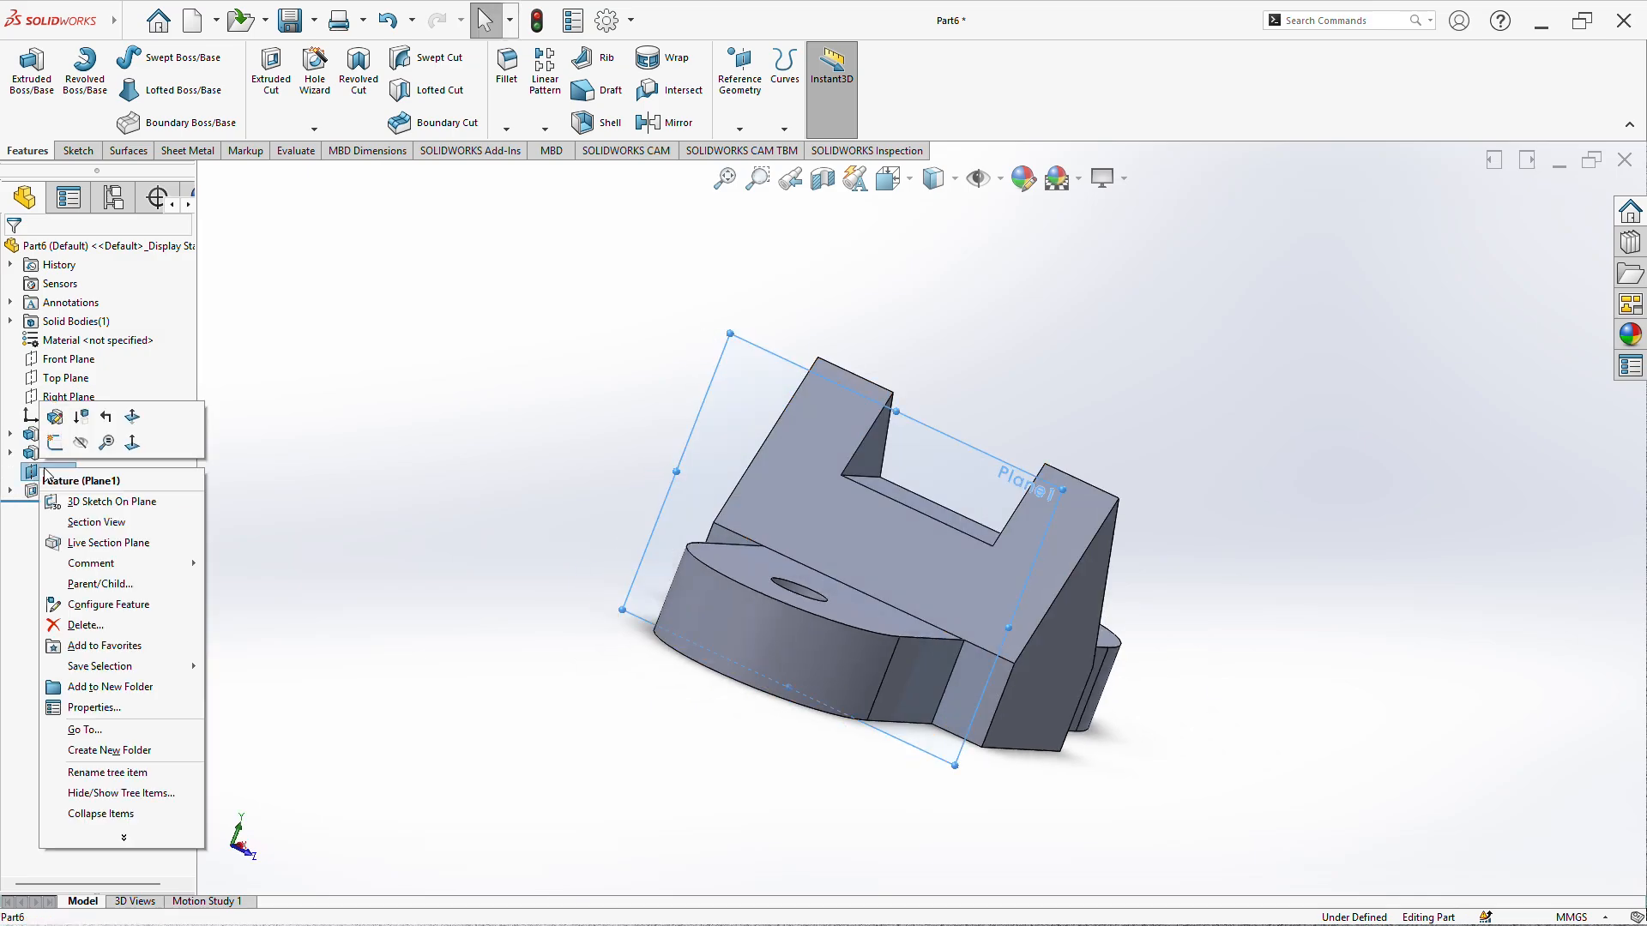
left_click(80, 443)
middle_click_drag(291, 448, 698, 689)
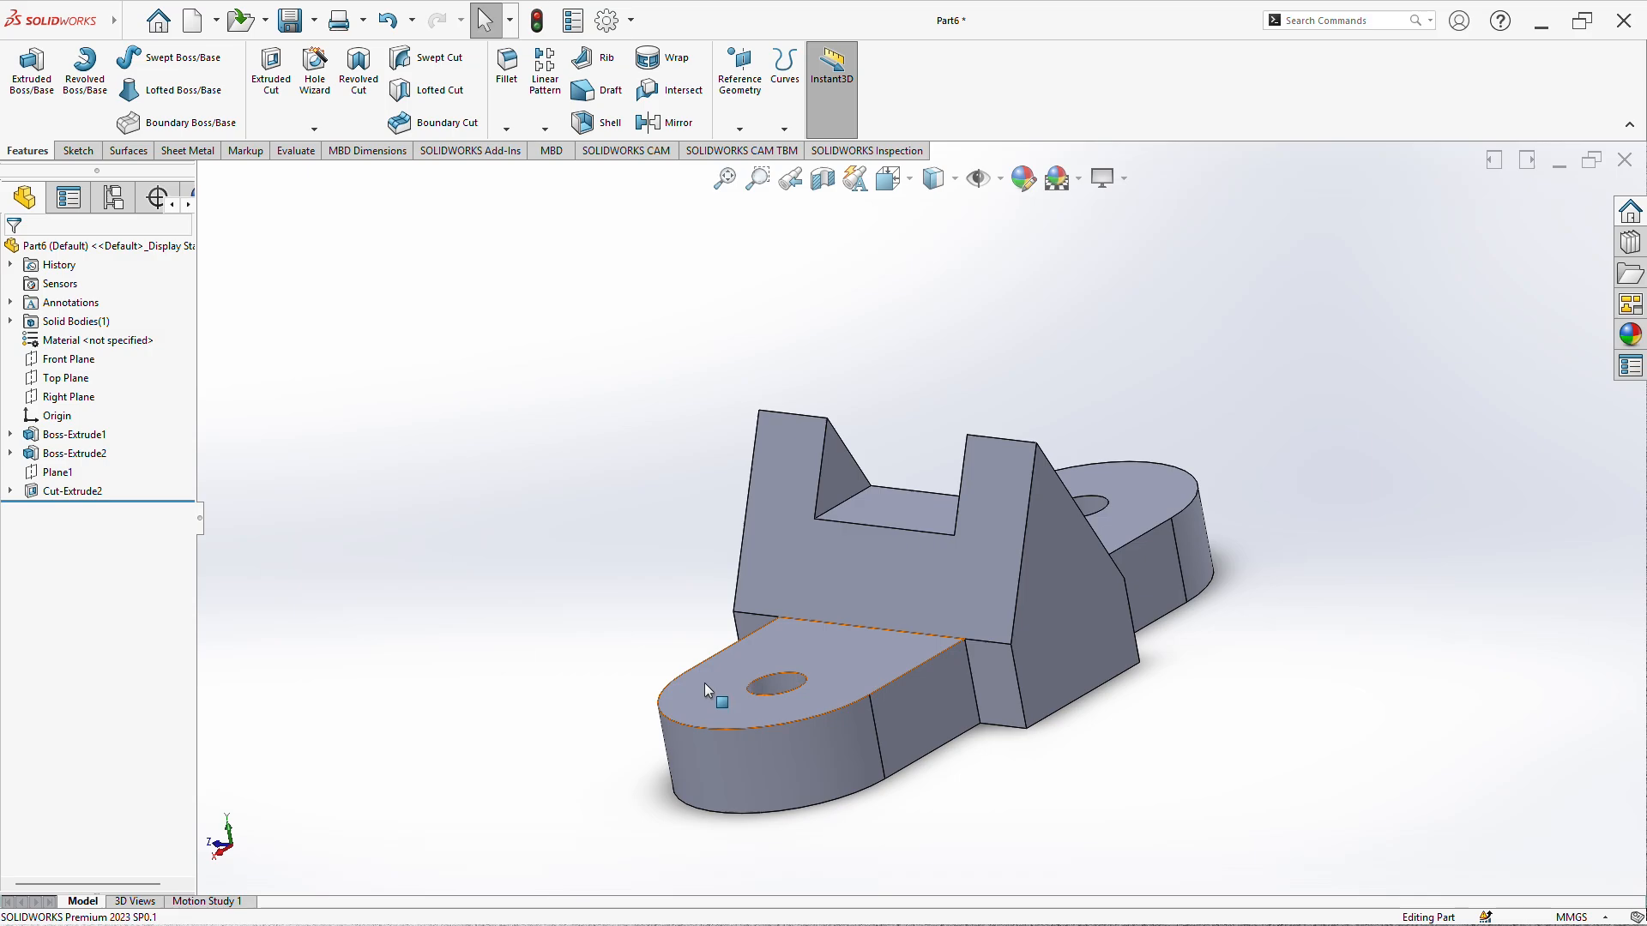
middle_click_drag(703, 683, 1267, 632)
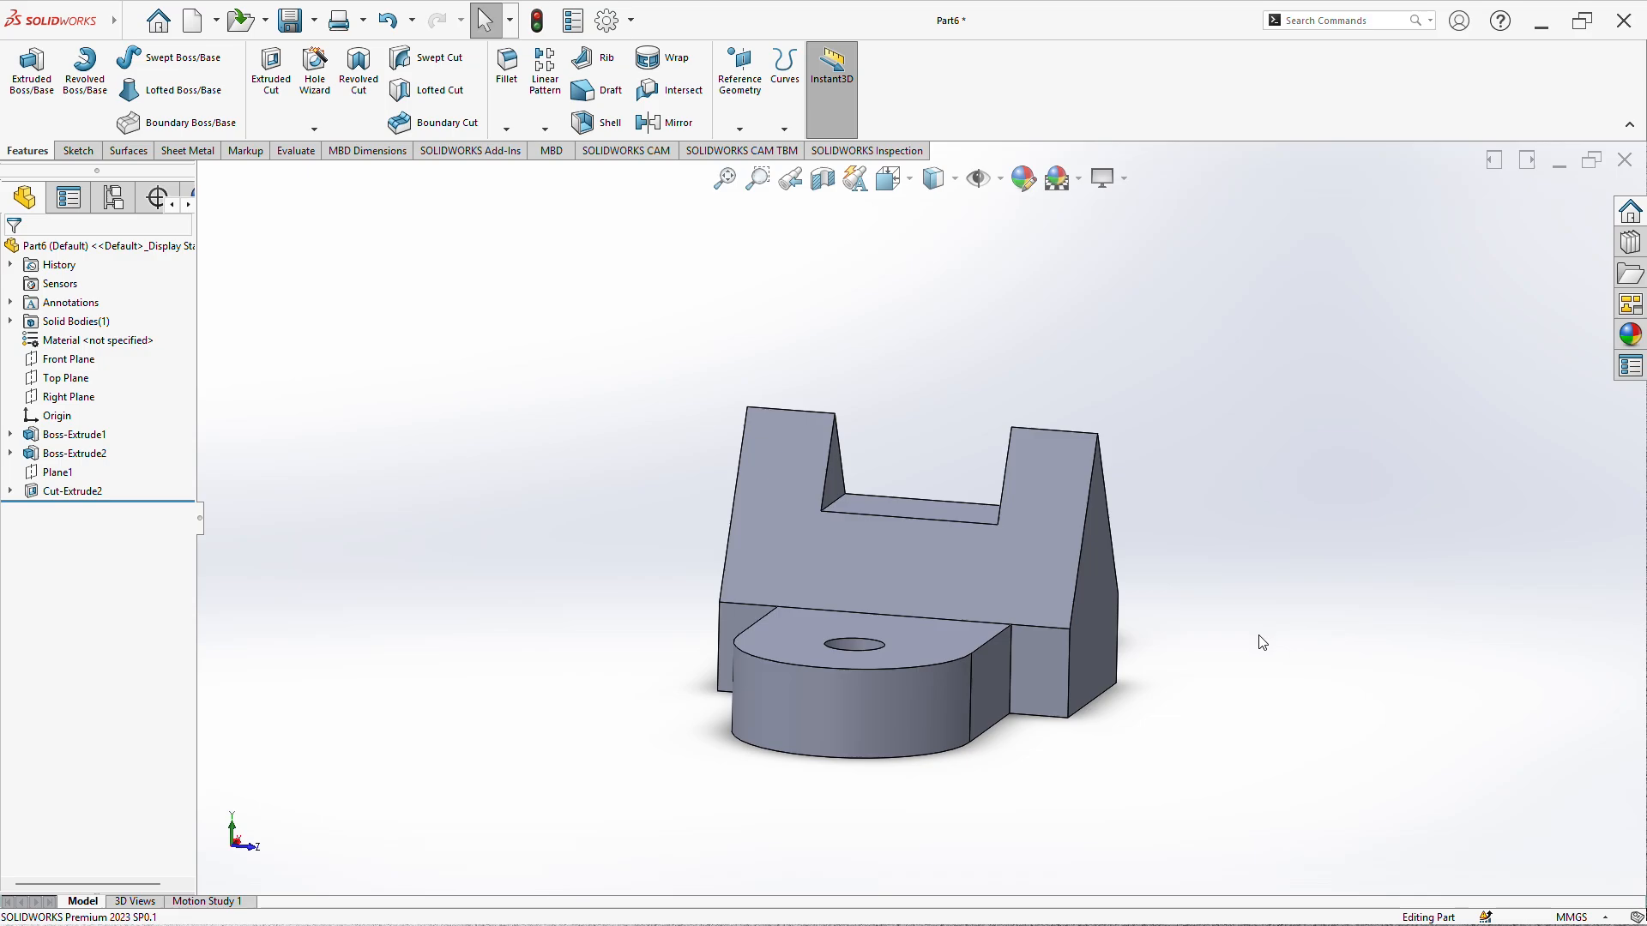
key("ctrl+7")
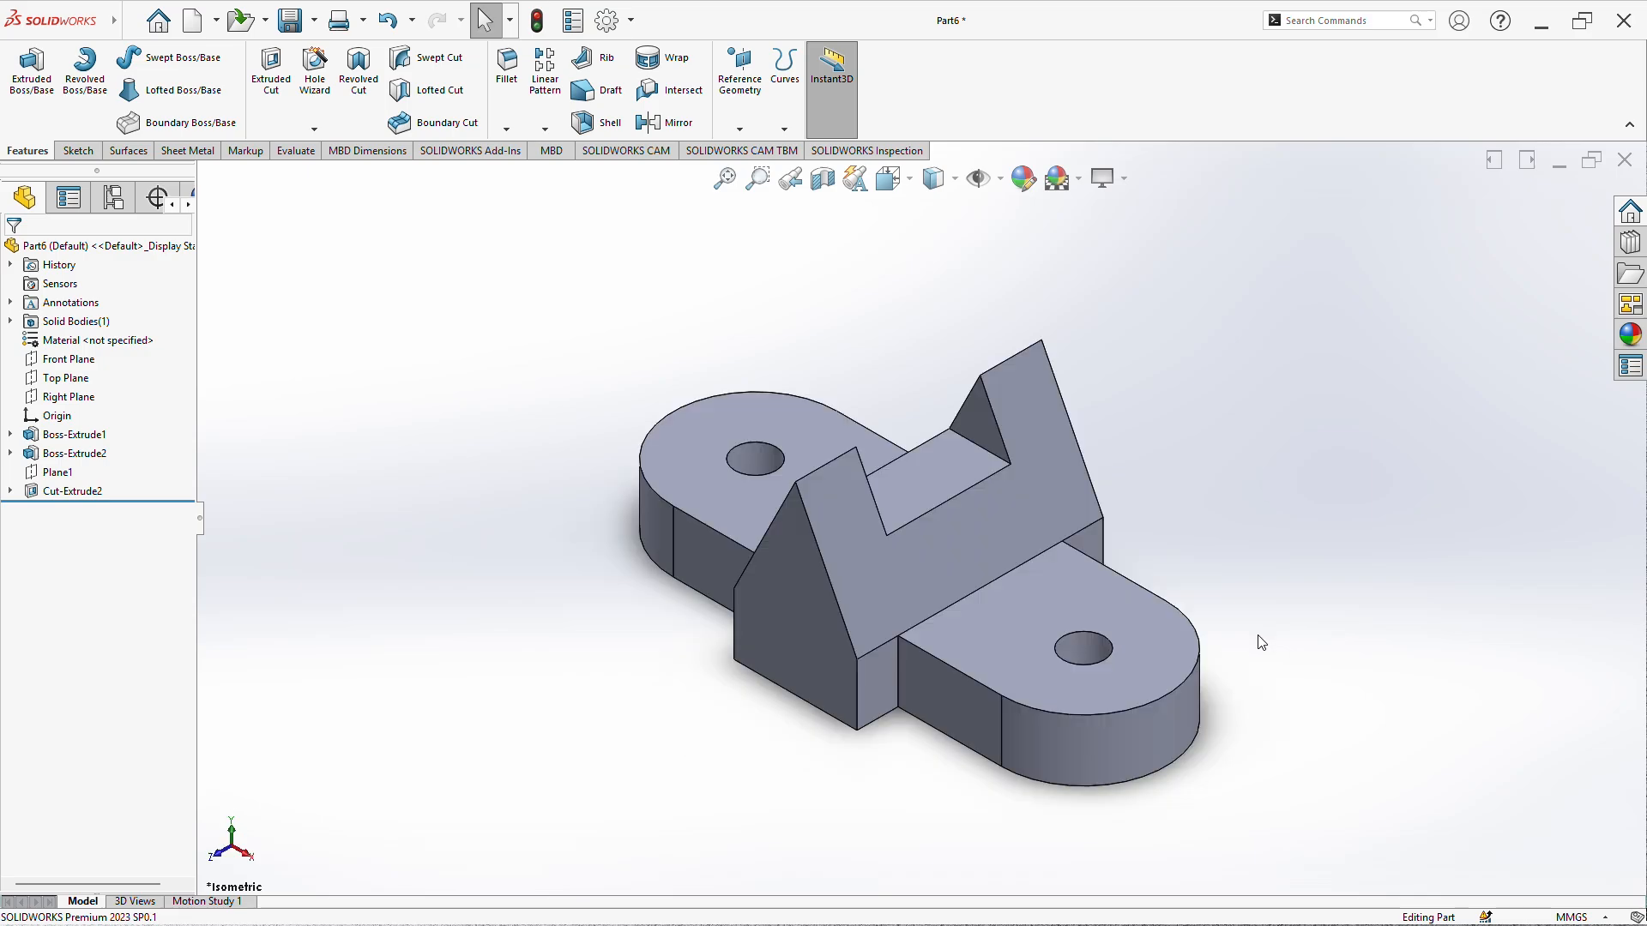